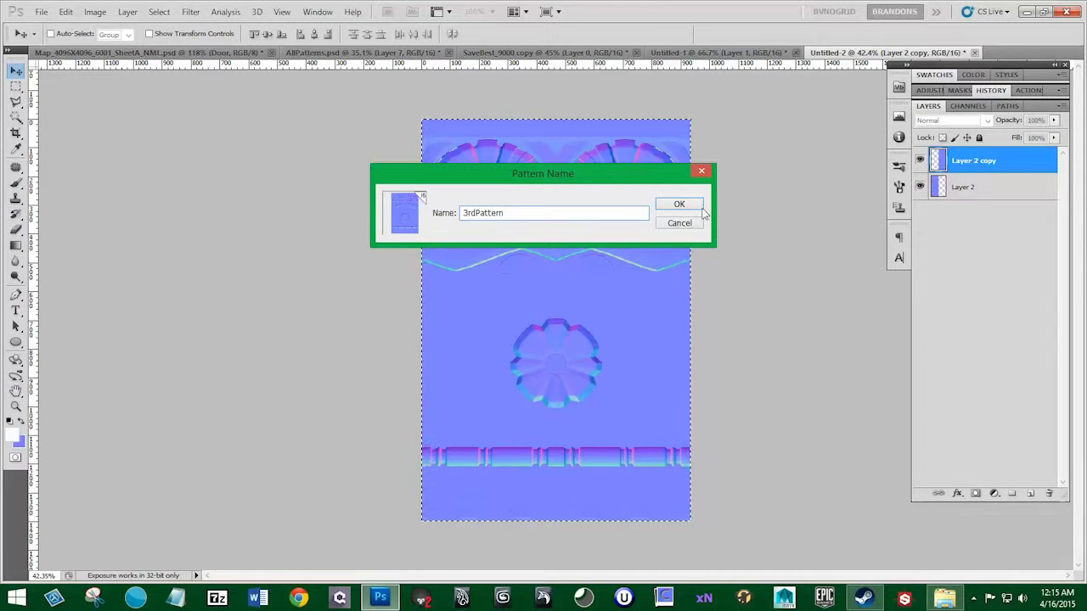
Step: Save the carved band design as a pattern named 3rdPattern and add a new layer in AllPatterns.psd
{"action": "left_click", "coordinate": [690, 205]}
{"action": "left_click", "coordinate": [330, 53]}
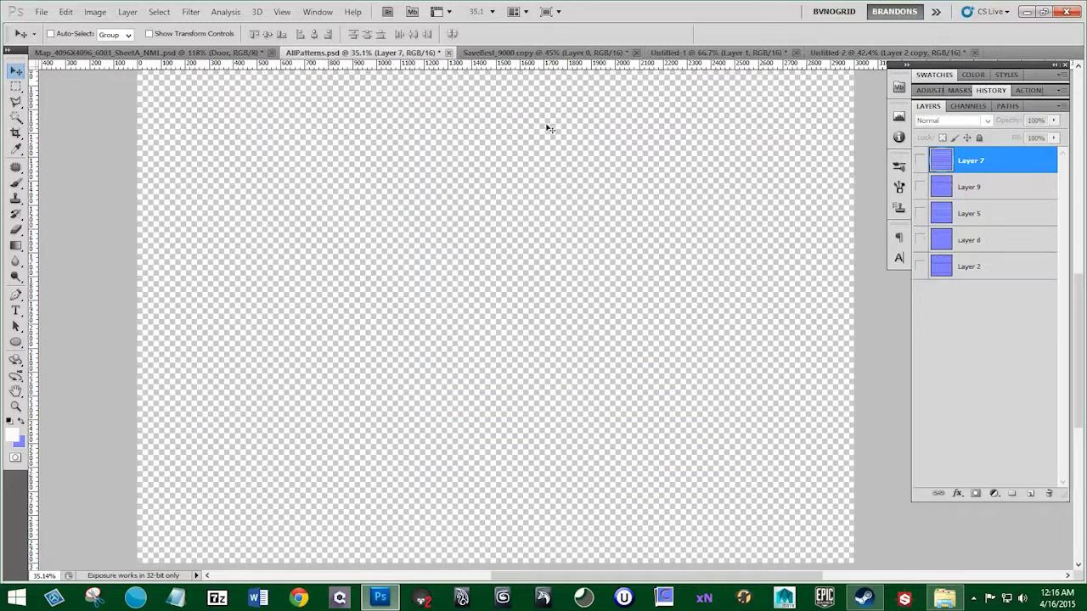
{"action": "left_click", "coordinate": [1030, 493]}
{"action": "left_click", "coordinate": [921, 187]}
{"action": "left_click", "coordinate": [920, 187]}
Step: Fill the new layer with the newly saved custom pattern at Normal mode and 100% opacity
{"action": "left_click", "coordinate": [66, 11]}
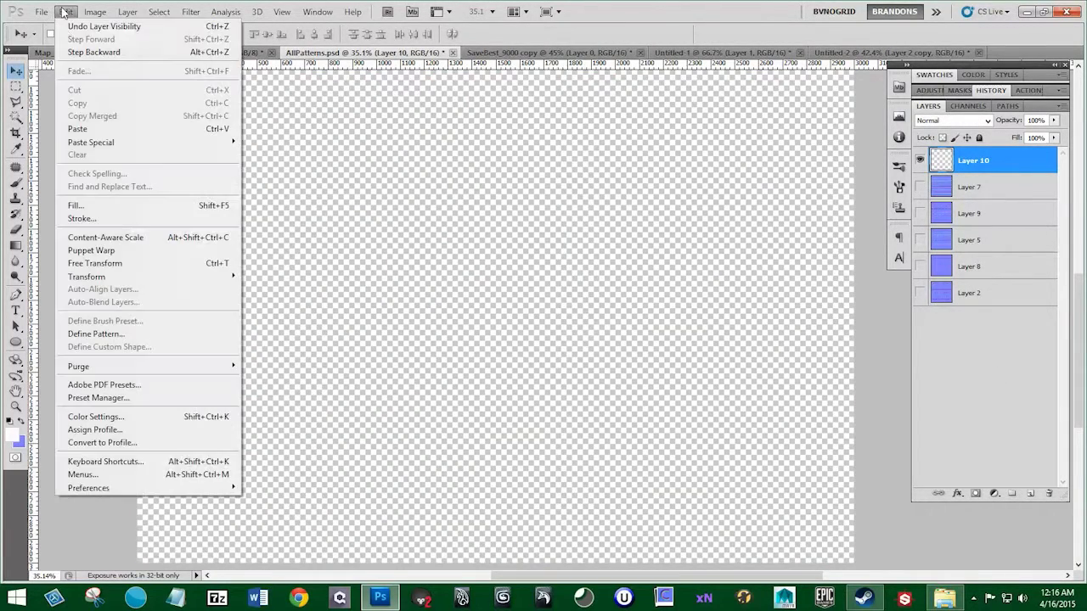
{"action": "left_click", "coordinate": [95, 205]}
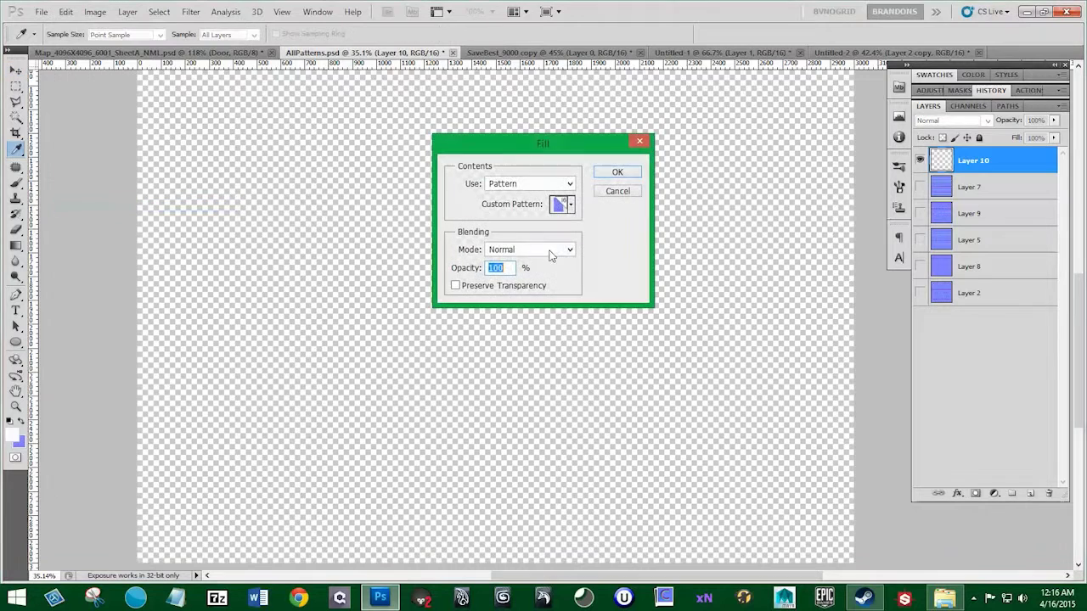
{"action": "left_click", "coordinate": [573, 207]}
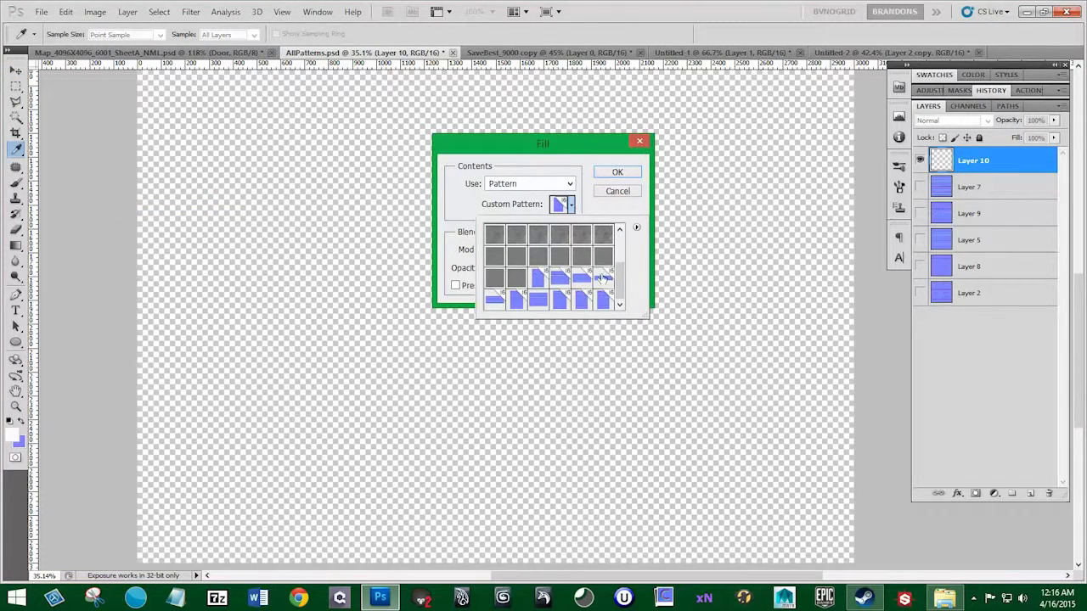
{"action": "left_click", "coordinate": [619, 176]}
{"action": "left_click", "coordinate": [617, 172]}
{"action": "scroll", "coordinate": [553, 248], "scroll_direction": "down", "scroll_amount": 3}
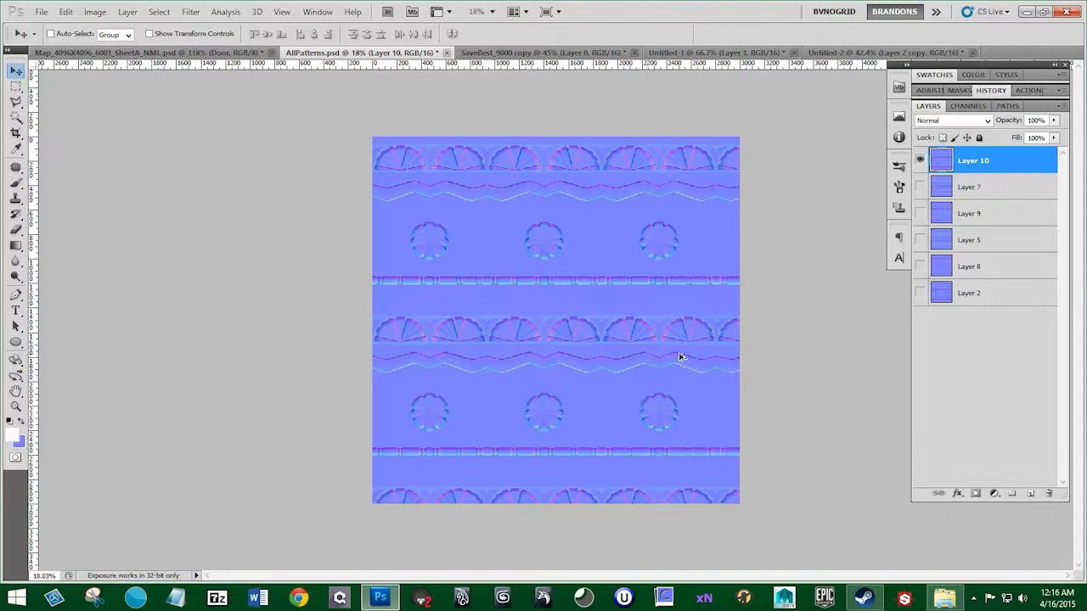
{"action": "scroll", "coordinate": [682, 356], "scroll_direction": "up", "scroll_amount": 1}
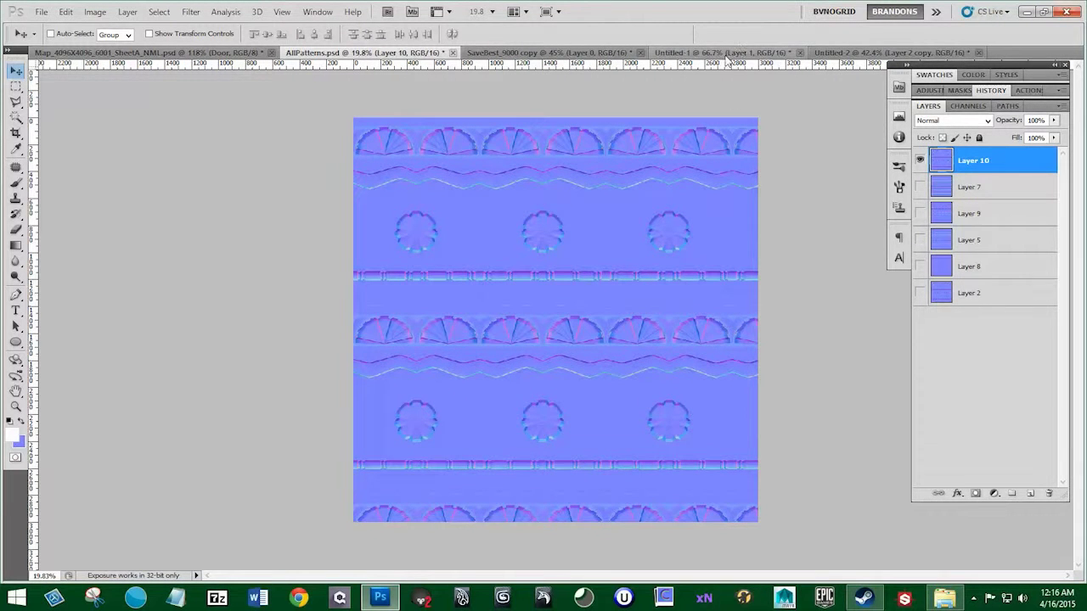
Step: In SaveBest_9000 copy, marquee-select the lowest hexagon band with its trim bars and hide Layer 1
{"action": "left_click", "coordinate": [588, 54]}
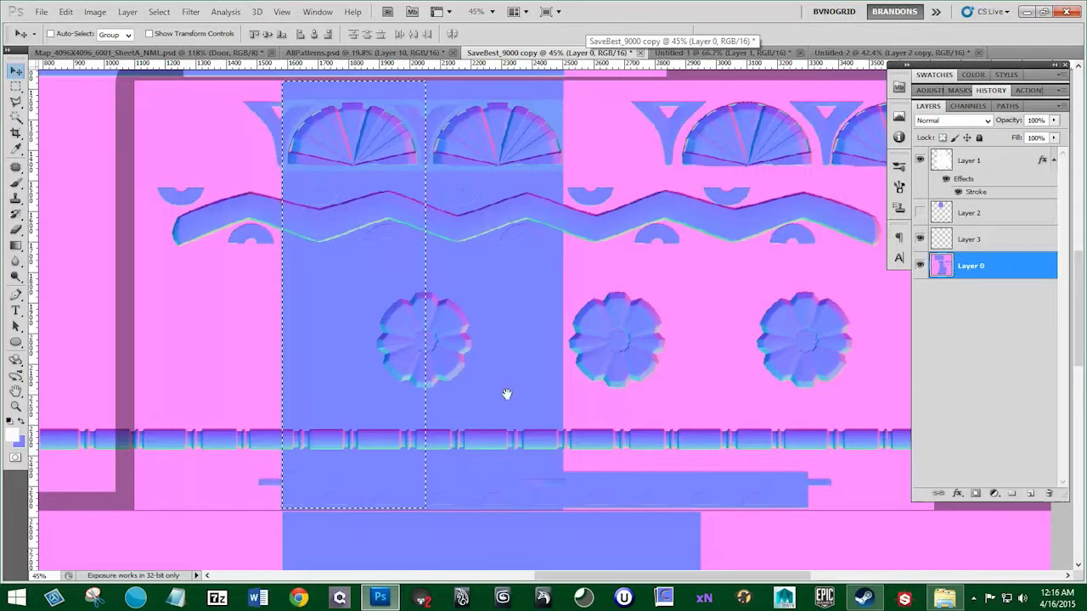
{"action": "scroll", "coordinate": [514, 342], "scroll_direction": "down", "scroll_amount": 6}
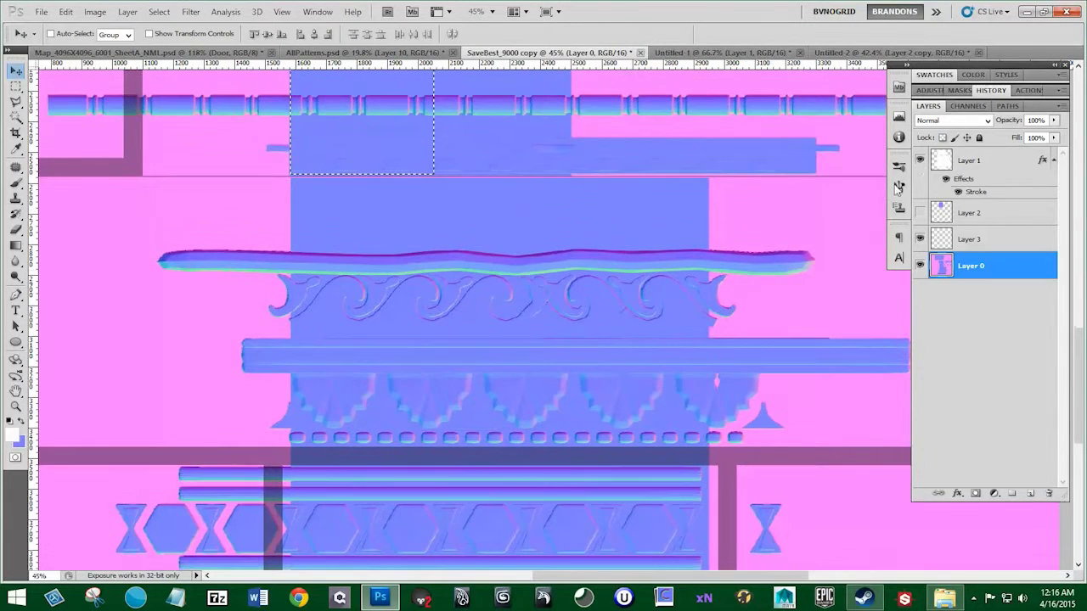
{"action": "scroll", "coordinate": [709, 321], "scroll_direction": "down", "scroll_amount": 5}
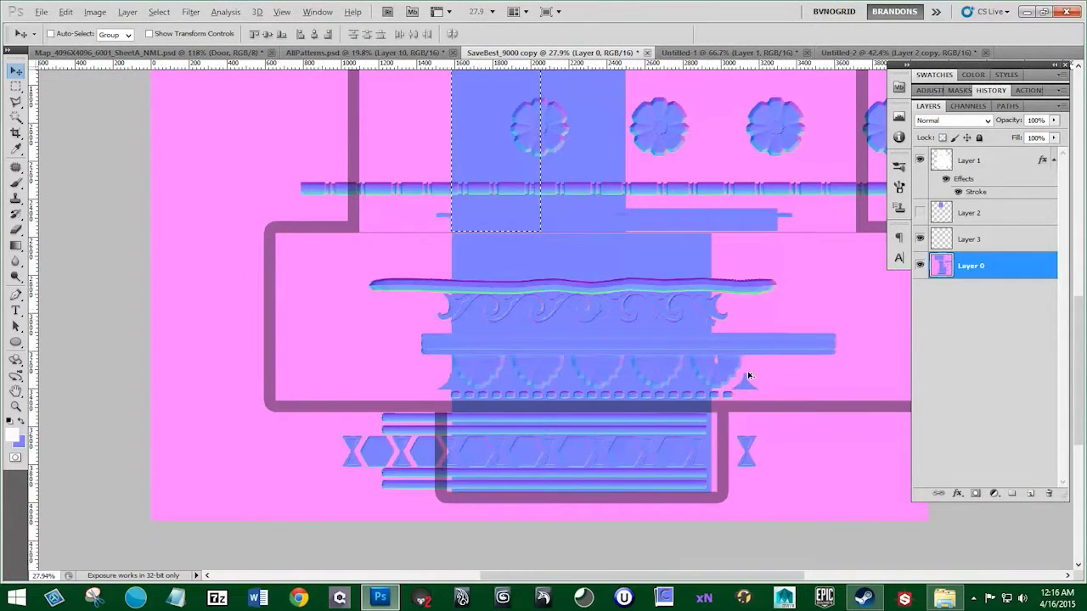
{"action": "scroll", "coordinate": [740, 365], "scroll_direction": "up", "scroll_amount": 3}
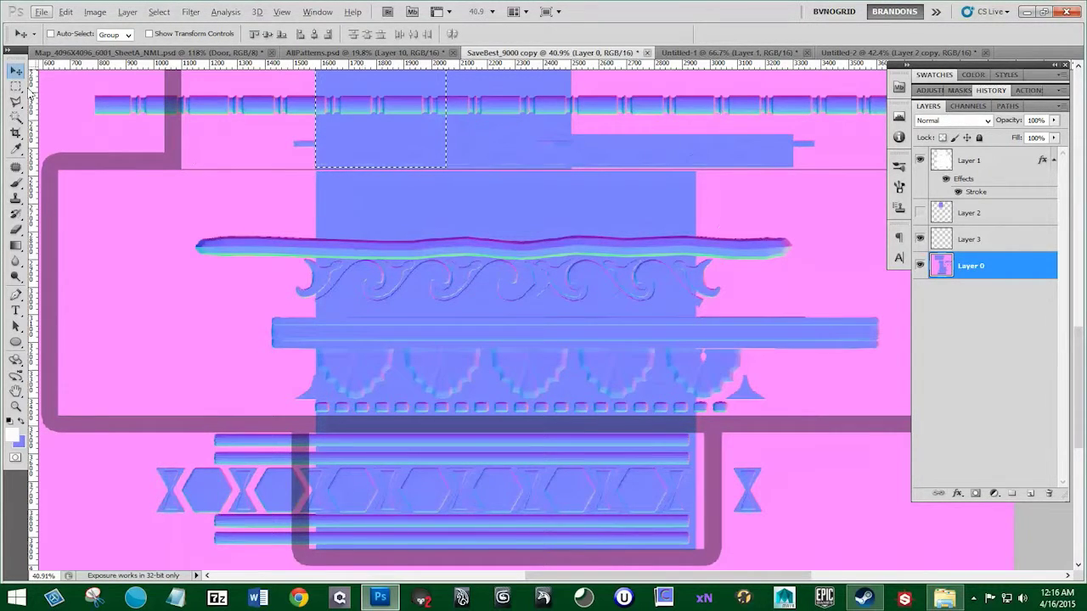
{"action": "left_click", "coordinate": [16, 85]}
{"action": "left_click", "coordinate": [418, 387]}
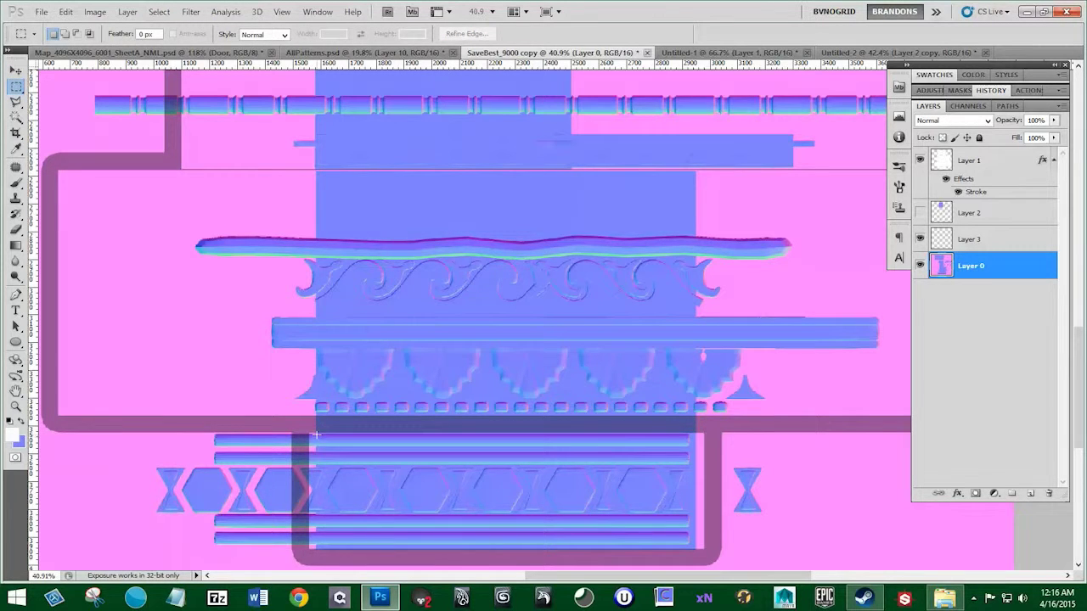
{"action": "left_click_drag", "start_coordinate": [589, 543], "coordinate": [694, 549]}
{"action": "left_click", "coordinate": [920, 160]}
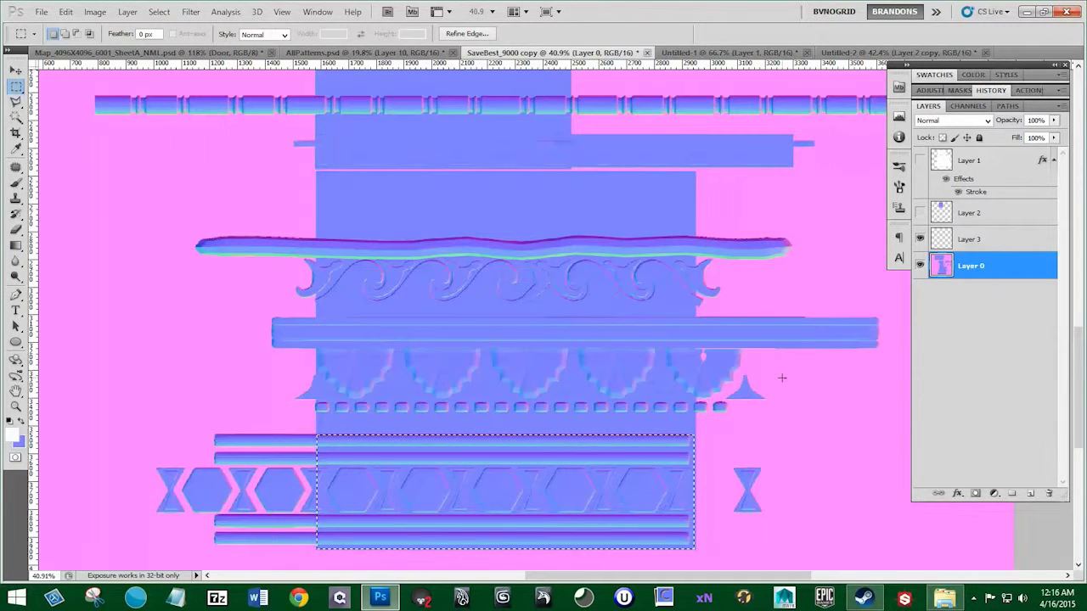
Step: Reselect the hexagon band up to its last full repeat and copy it into a new 1296 × 412 pixel document
{"action": "key", "text": "ctrl+d"}
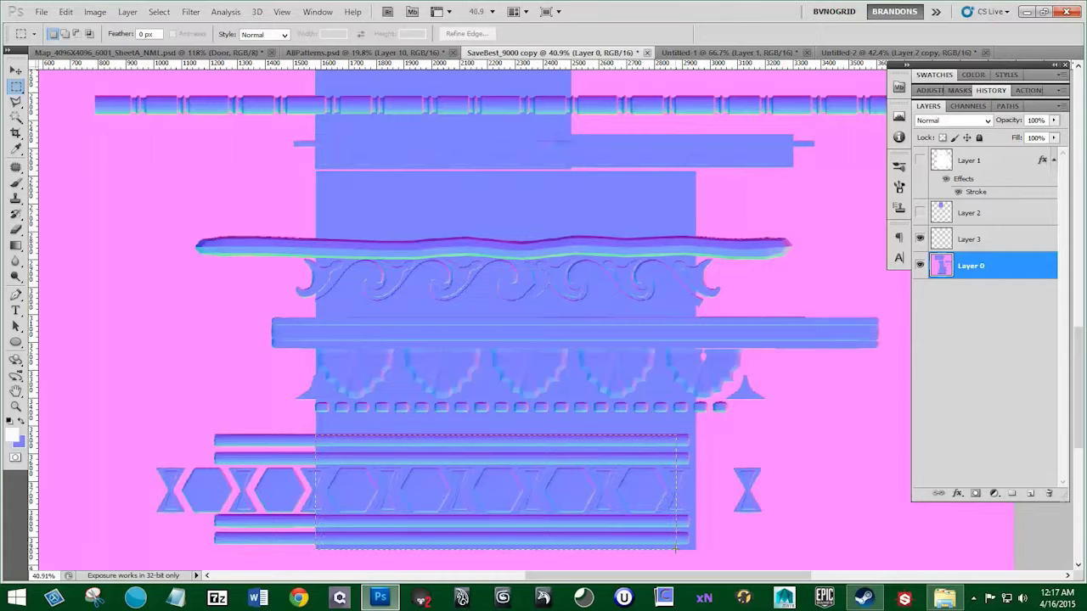
{"action": "left_click_drag", "start_coordinate": [676, 549], "coordinate": [677, 550]}
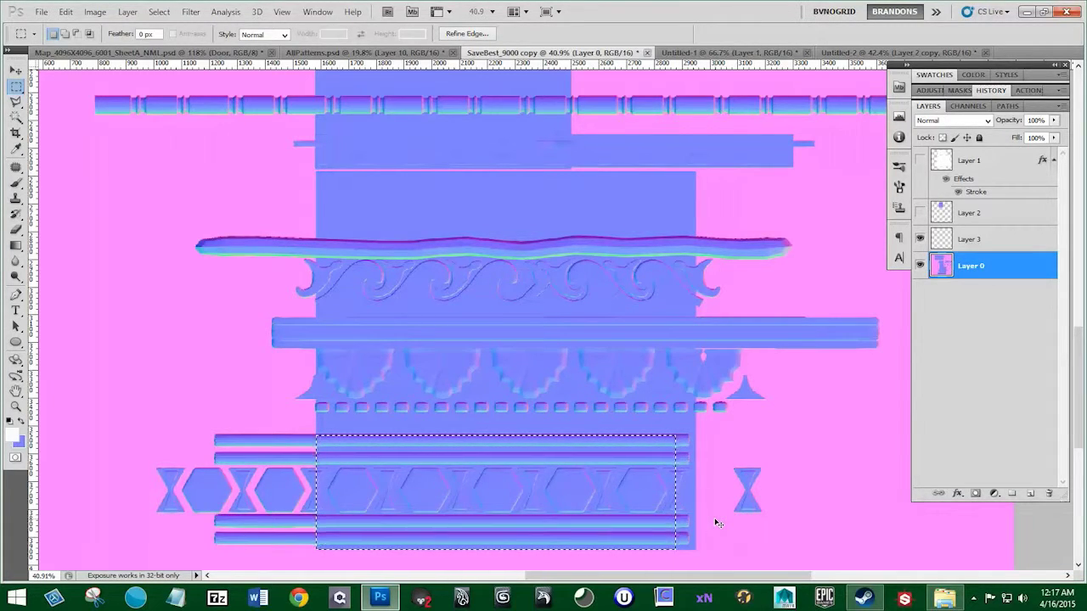
{"action": "key", "text": "ctrl+n"}
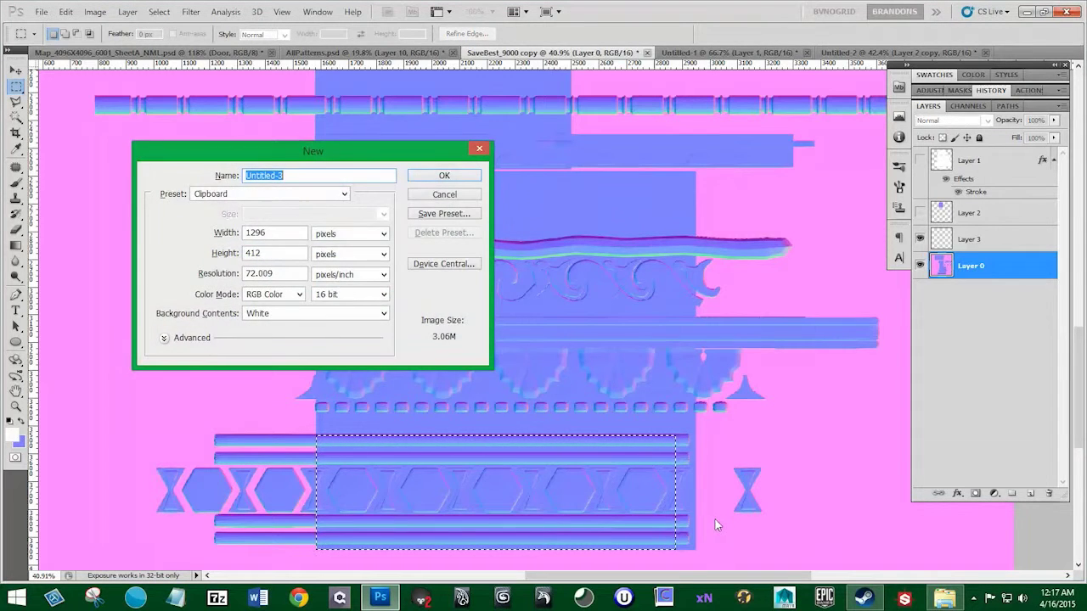
{"action": "key", "text": "Return"}
{"action": "key", "text": "ctrl+v"}
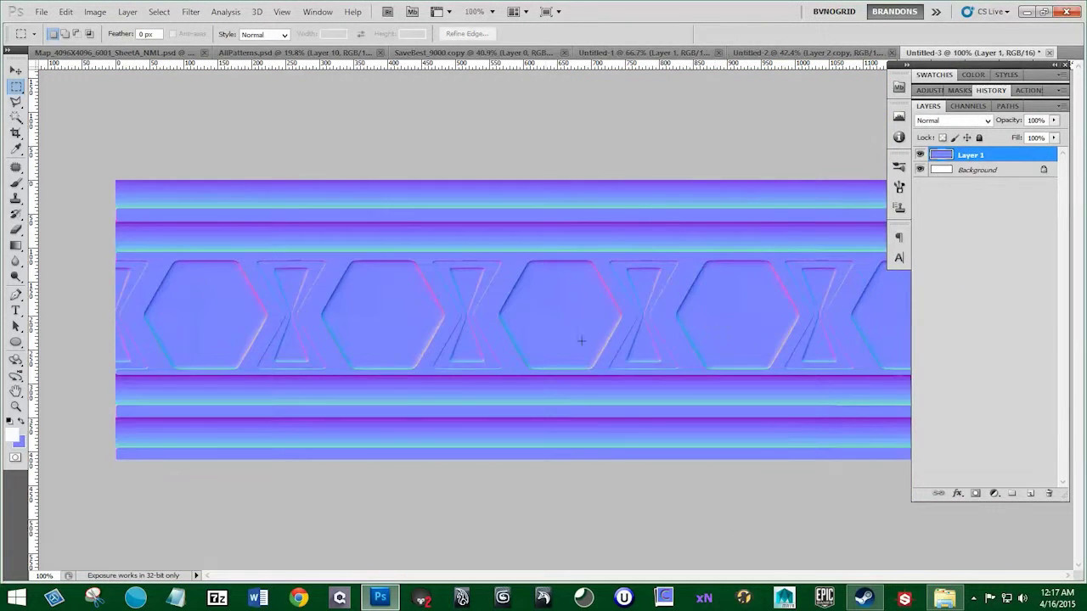
Step: Define the pasted hexagon band as a new named pattern
{"action": "scroll", "coordinate": [504, 327], "scroll_direction": "down", "scroll_amount": 3}
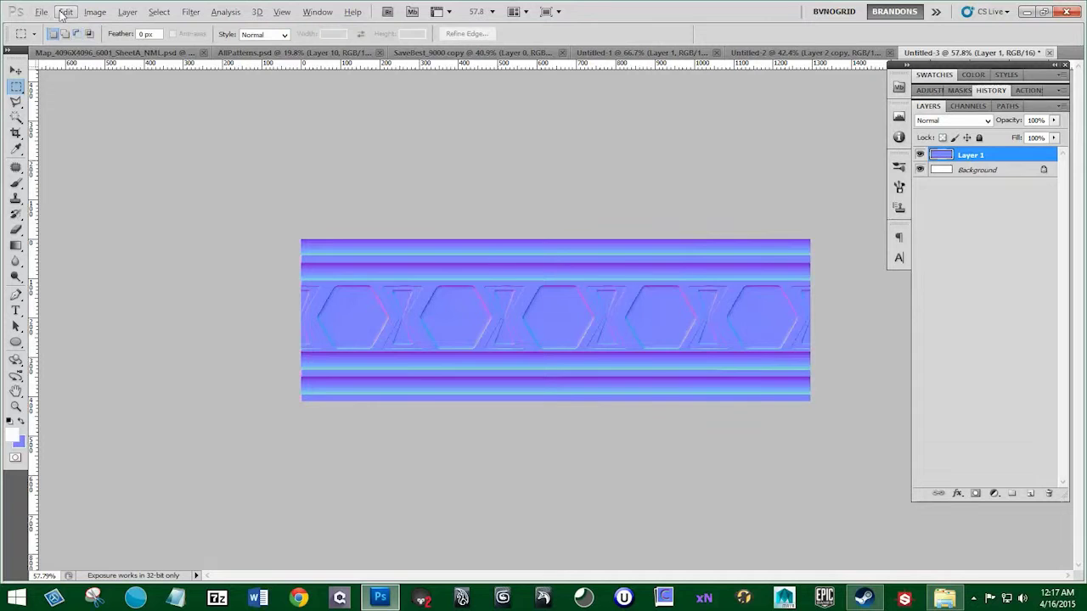
{"action": "left_click", "coordinate": [63, 11]}
{"action": "left_click", "coordinate": [153, 340]}
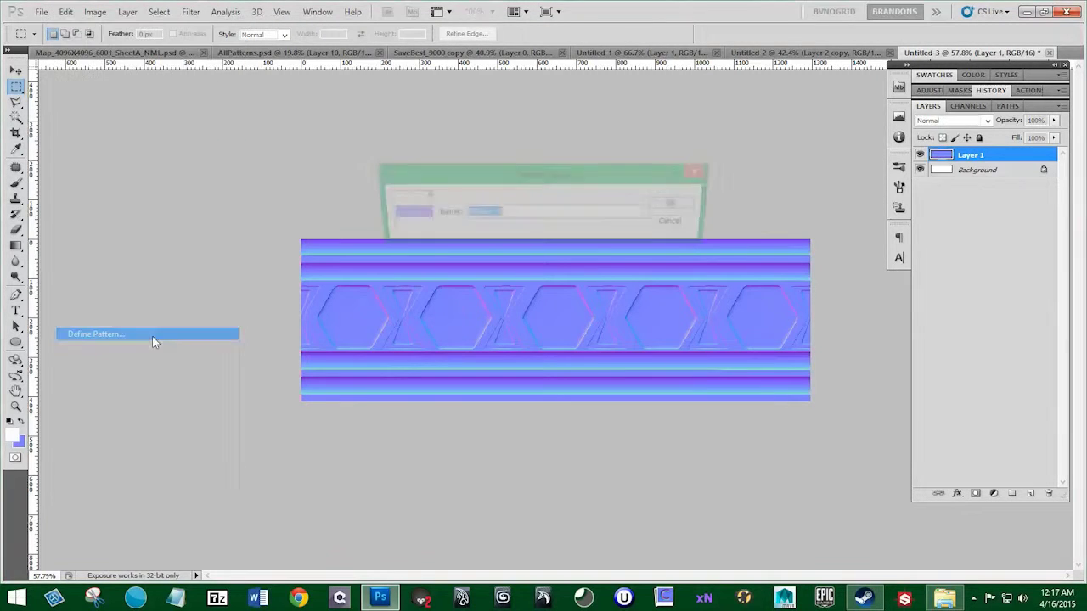
{"action": "type", "text": "5ht"}
{"action": "key", "text": "BackSpace"}
{"action": "key", "text": "BackSpace"}
{"action": "key", "text": "BackSpace"}
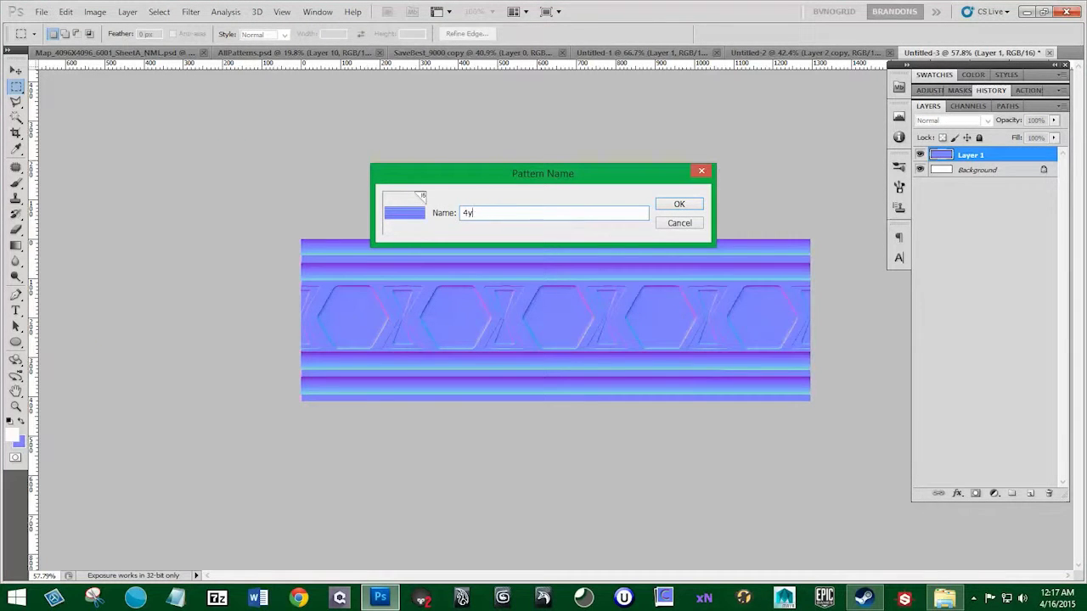
{"action": "type", "text": "5ht"}
{"action": "left_click", "coordinate": [675, 205]}
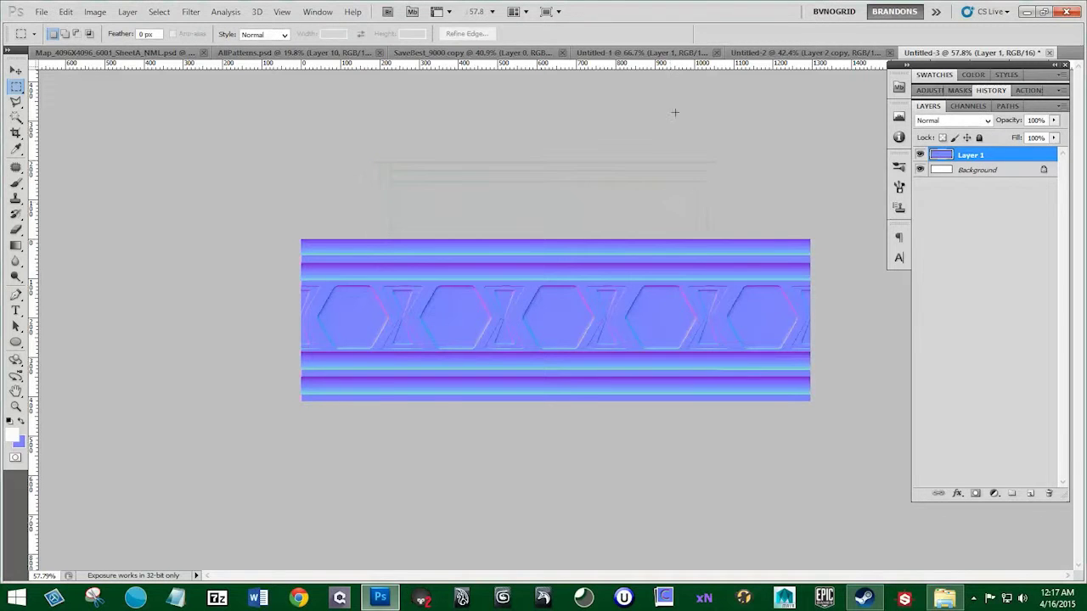
Step: Add a new layer in AllPatterns.psd and fill it with the hexagon band pattern
{"action": "left_click", "coordinate": [438, 53]}
{"action": "left_click", "coordinate": [289, 52]}
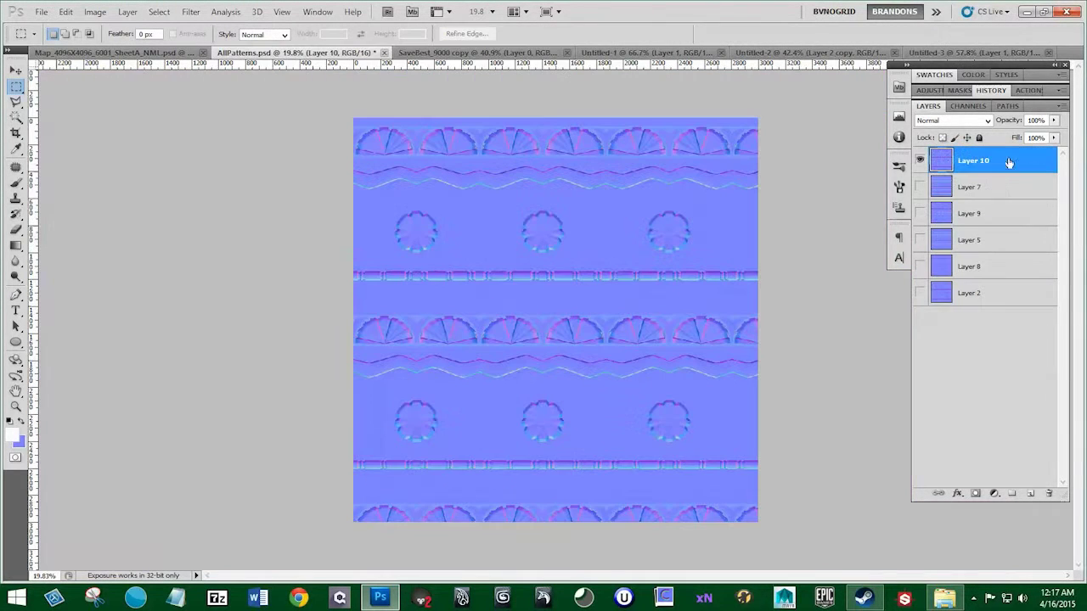
{"action": "left_click", "coordinate": [1027, 493]}
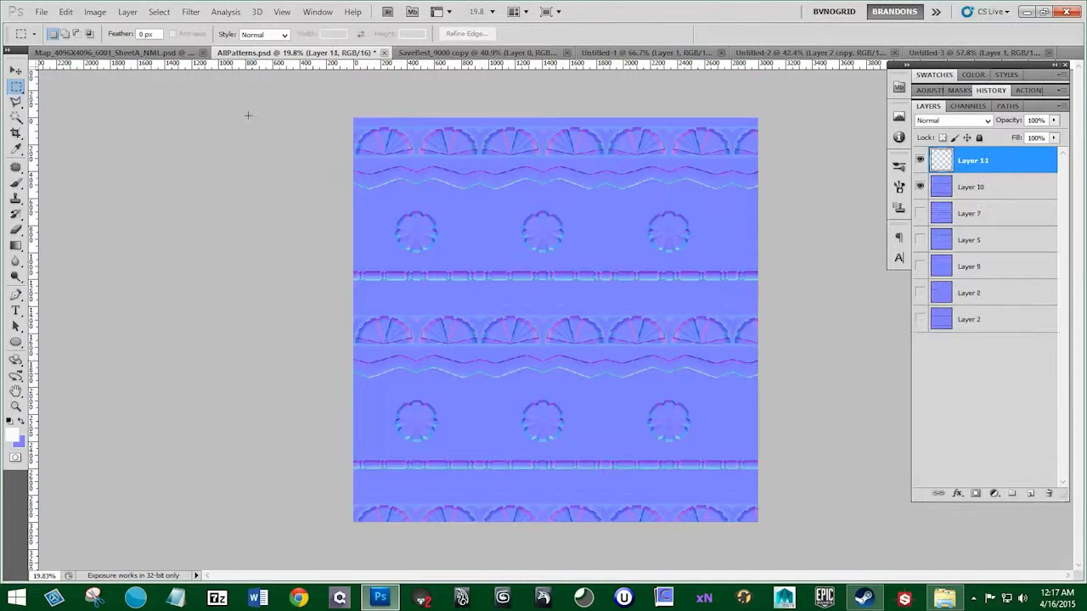
{"action": "left_click", "coordinate": [93, 12]}
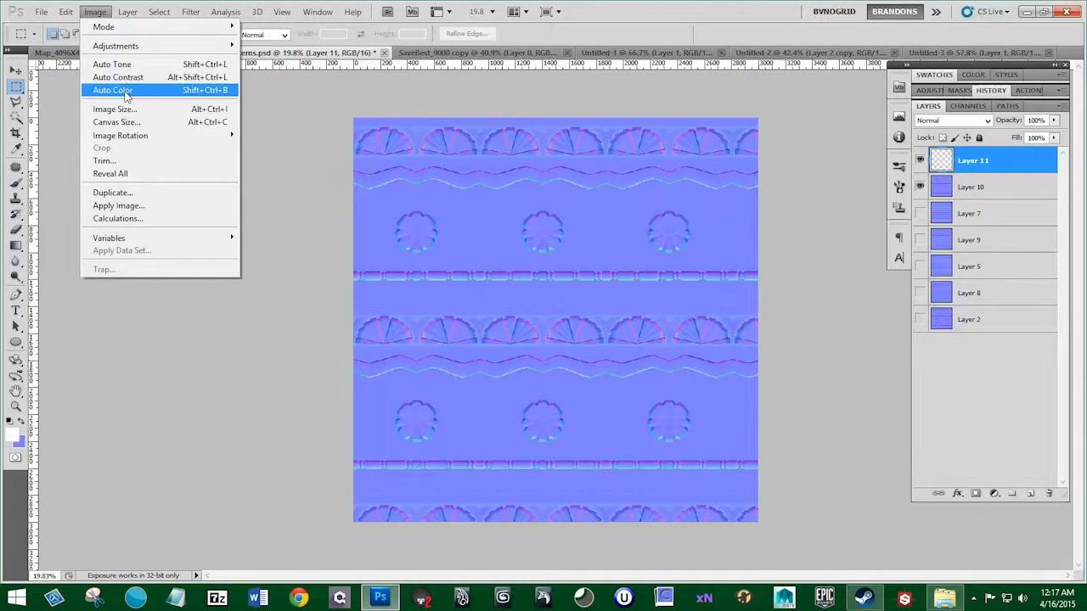
{"action": "mouse_move", "coordinate": [63, 13]}
{"action": "left_click", "coordinate": [76, 205]}
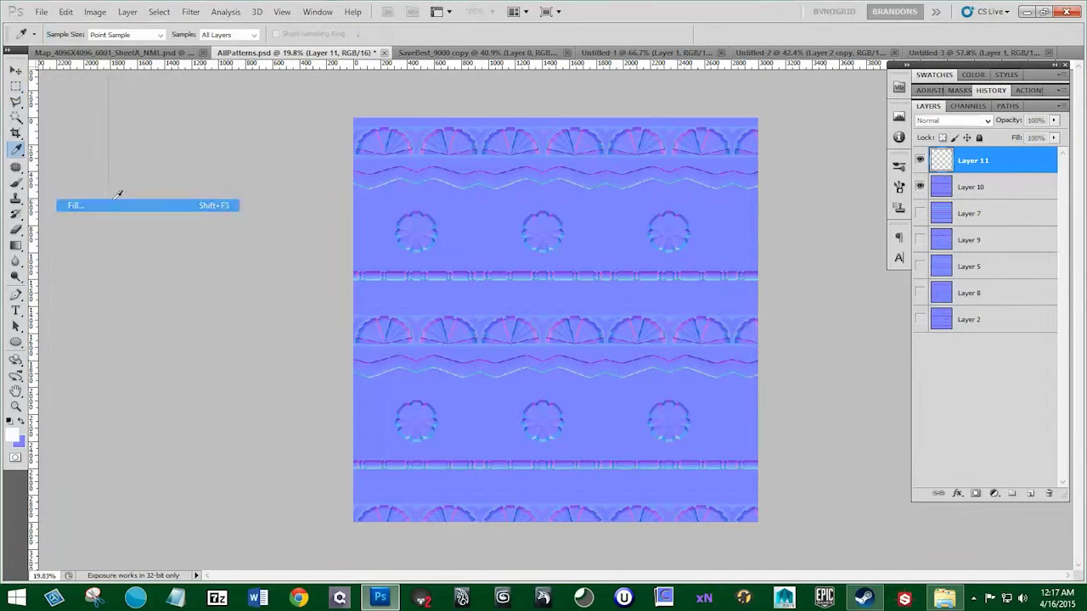
{"action": "left_click", "coordinate": [571, 205]}
{"action": "scroll", "coordinate": [601, 238], "scroll_direction": "down", "scroll_amount": 1}
{"action": "left_click", "coordinate": [494, 299]}
{"action": "left_click", "coordinate": [606, 177]}
{"action": "key", "text": "m"}
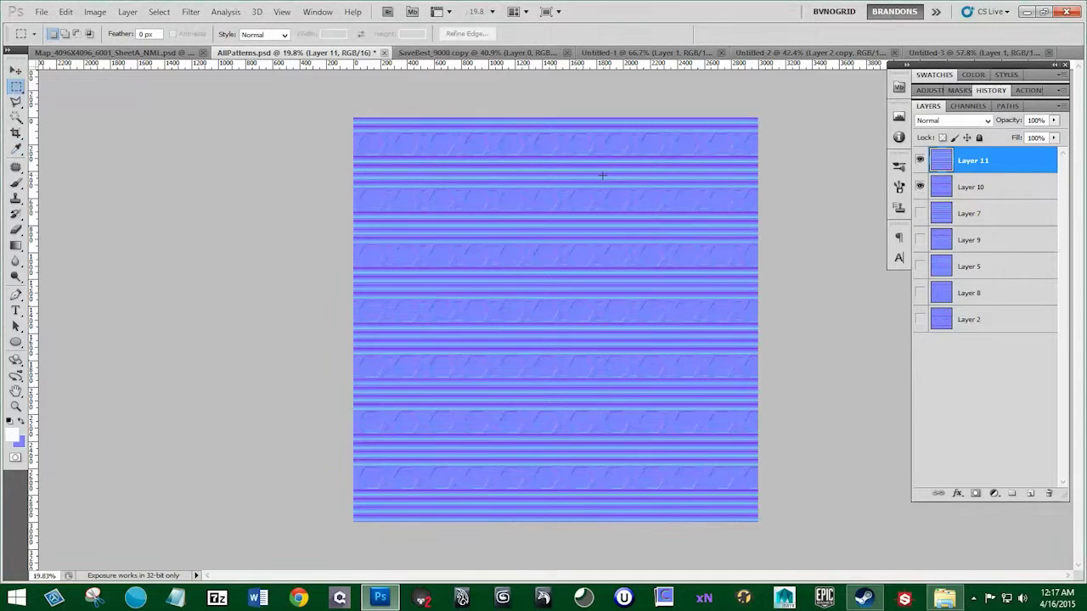
Step: Check the seams of the hexagon tiling, then hide Layers 11 and 10 and show Layer 7
{"action": "scroll", "coordinate": [555, 166], "scroll_direction": "up", "scroll_amount": 5}
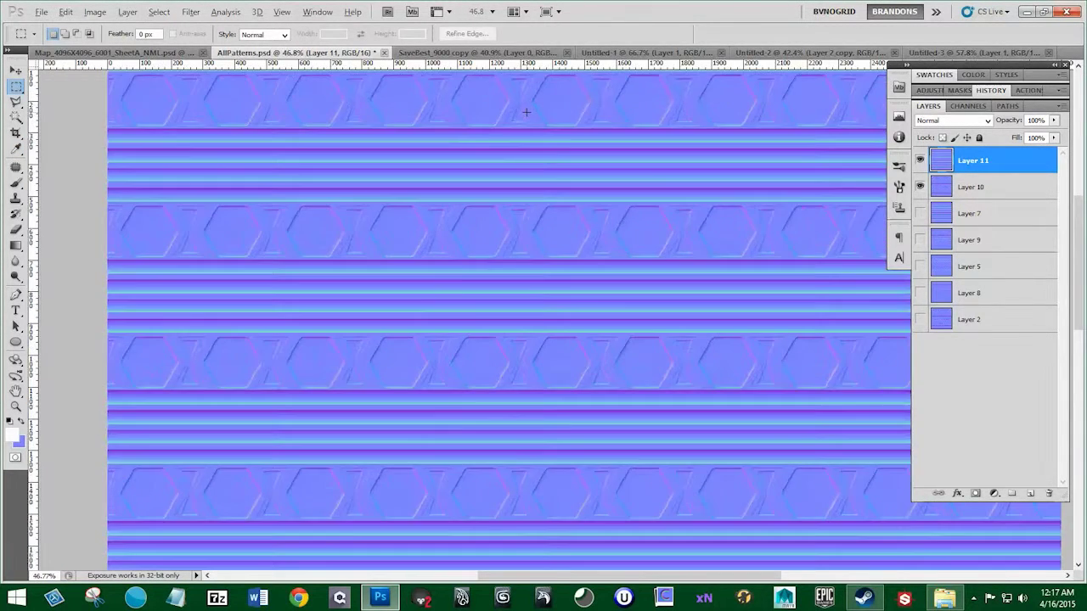
{"action": "scroll", "coordinate": [527, 112], "scroll_direction": "up", "scroll_amount": 1}
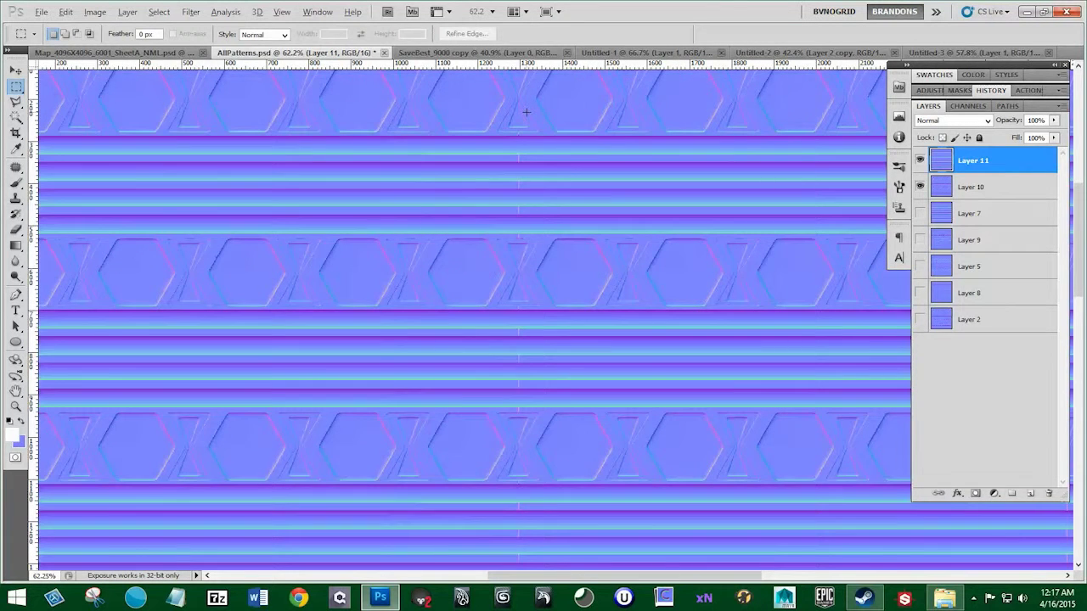
{"action": "scroll", "coordinate": [527, 112], "scroll_direction": "down", "scroll_amount": 5}
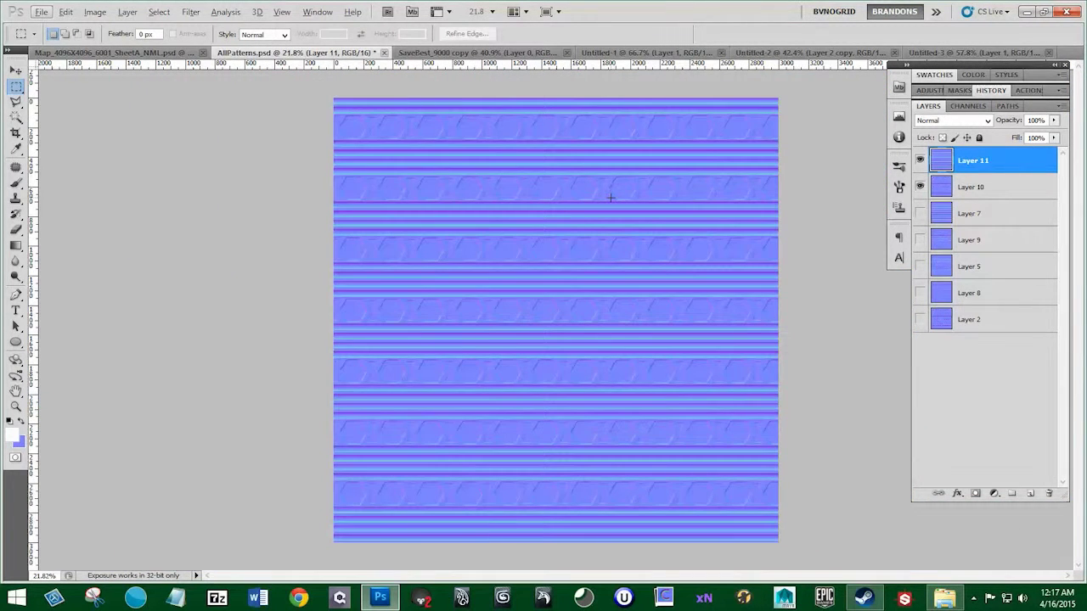
{"action": "scroll", "coordinate": [562, 155], "scroll_direction": "up", "scroll_amount": 5}
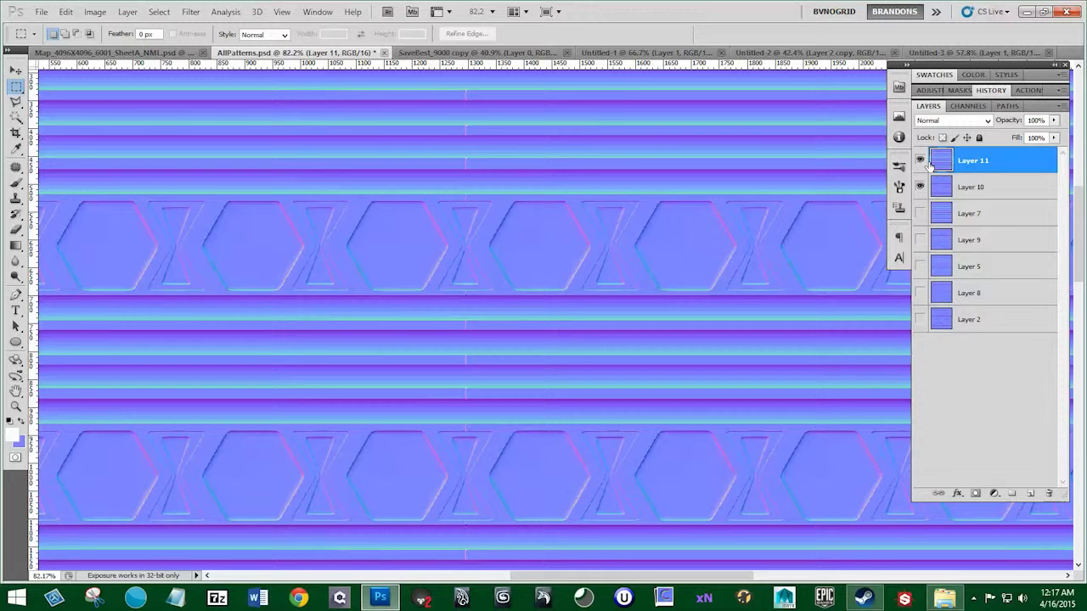
{"action": "left_click_drag", "start_coordinate": [921, 165], "coordinate": [920, 189]}
{"action": "left_click", "coordinate": [919, 213]}
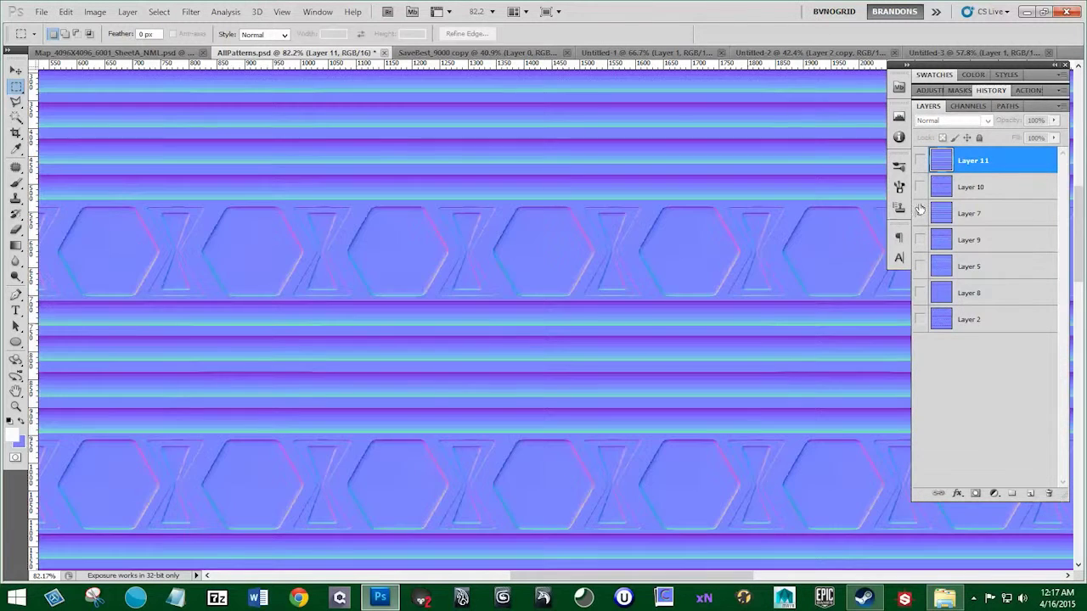
{"action": "scroll", "coordinate": [738, 188], "scroll_direction": "down", "scroll_amount": 1}
{"action": "scroll", "coordinate": [738, 186], "scroll_direction": "down", "scroll_amount": 1}
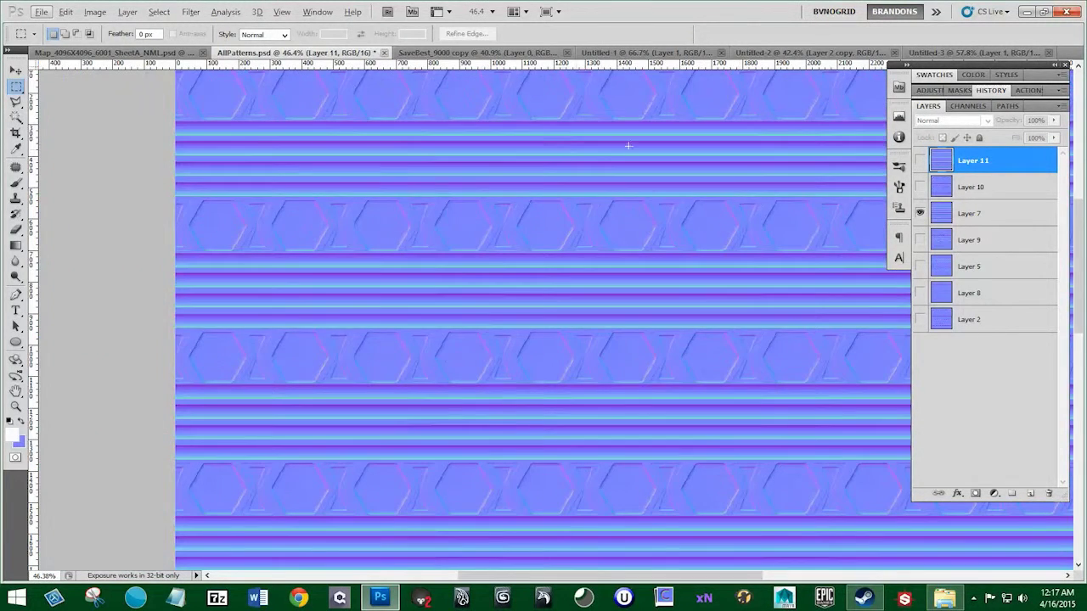
Step: On a new layer, fill a rectangle about 1300 × 400 pixels over the first hexagon tile with white and clear the selection
{"action": "left_click_drag", "start_coordinate": [668, 137], "coordinate": [585, 294]}
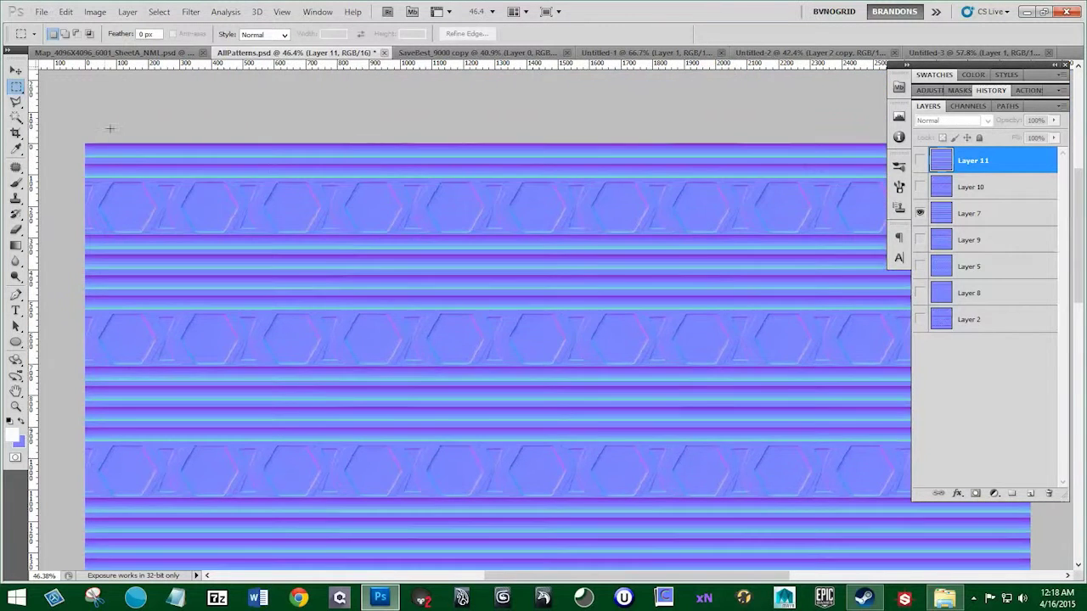
{"action": "left_click_drag", "start_coordinate": [86, 144], "coordinate": [495, 271]}
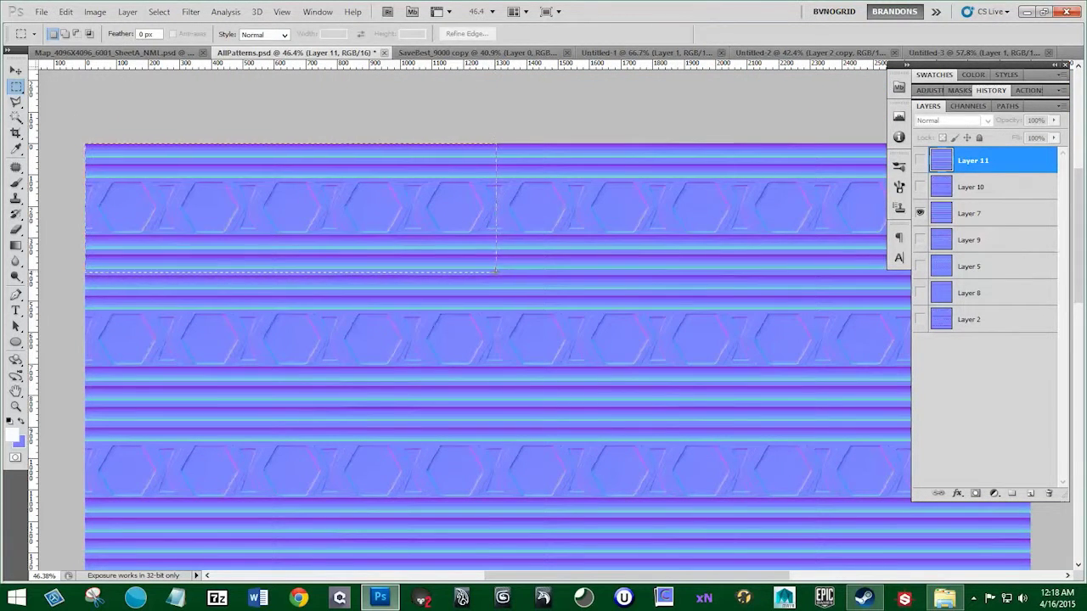
{"action": "left_click", "coordinate": [1030, 493]}
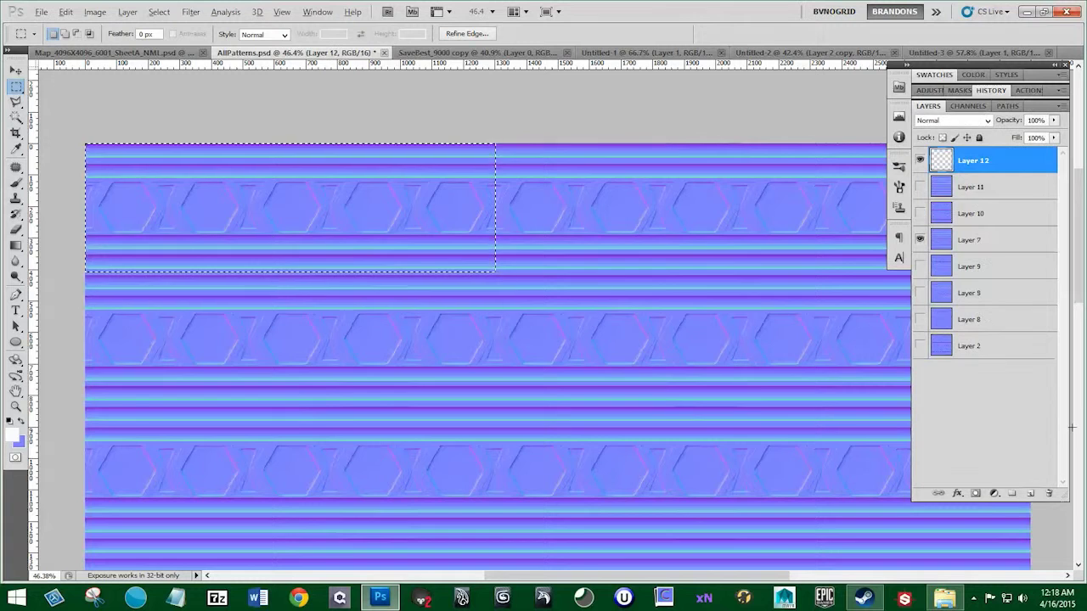
{"action": "key", "text": "alt+BackSpace"}
{"action": "key", "text": "ctrl+d"}
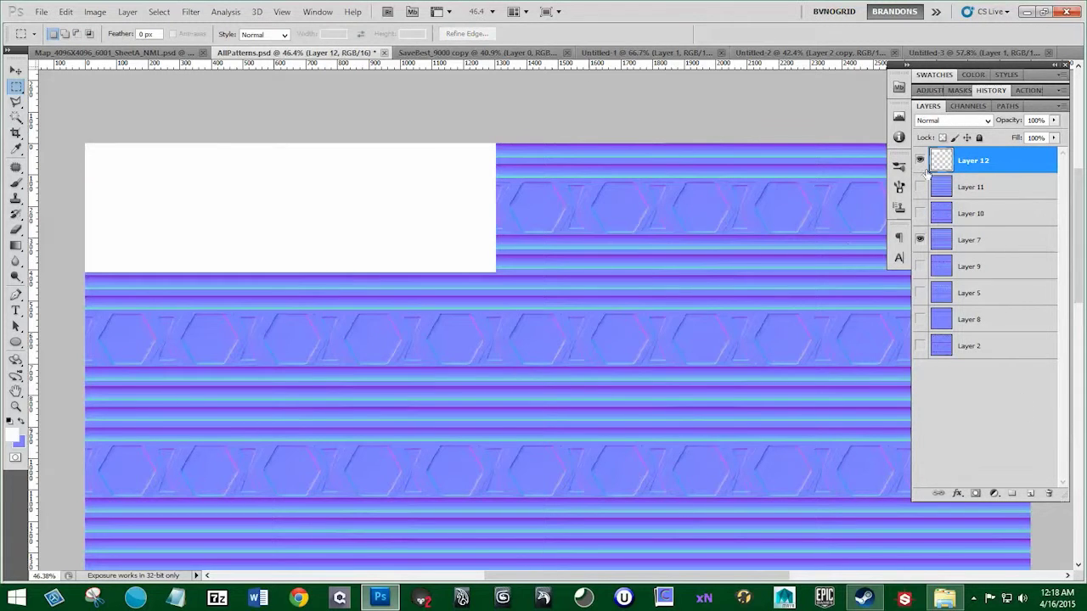
Step: Hide Layer 12, show Layer 11, and mark the seam between two hexagon tiles with a rectangular selection
{"action": "left_click", "coordinate": [920, 161]}
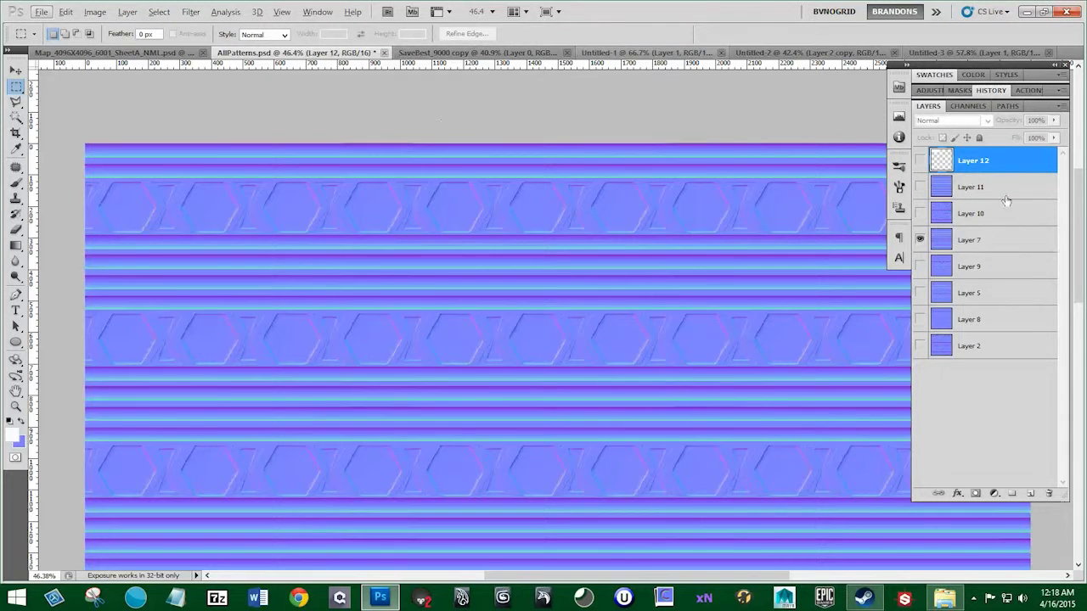
{"action": "left_click", "coordinate": [920, 186]}
{"action": "scroll", "coordinate": [501, 238], "scroll_direction": "up", "scroll_amount": 4}
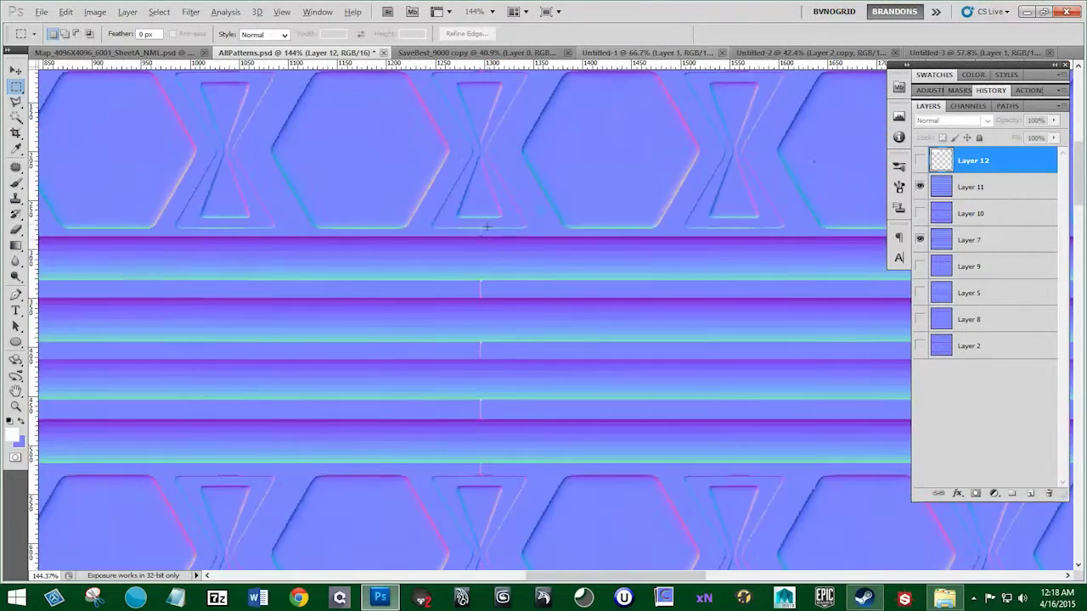
{"action": "left_click_drag", "start_coordinate": [514, 431], "coordinate": [516, 461]}
Step: In Untitled-3, crop the hexagon band to its last four hexagons, about 1040 px wide, leaving out the first one
{"action": "left_click", "coordinate": [1025, 52]}
{"action": "scroll", "coordinate": [665, 269], "scroll_direction": "up", "scroll_amount": 2}
{"action": "mouse_move", "coordinate": [153, 192]}
{"action": "left_mouse_down"}
{"action": "mouse_move", "coordinate": [219, 223]}
{"action": "mouse_move", "coordinate": [210, 184]}
{"action": "left_mouse_up"}
{"action": "left_click", "coordinate": [506, 227]}
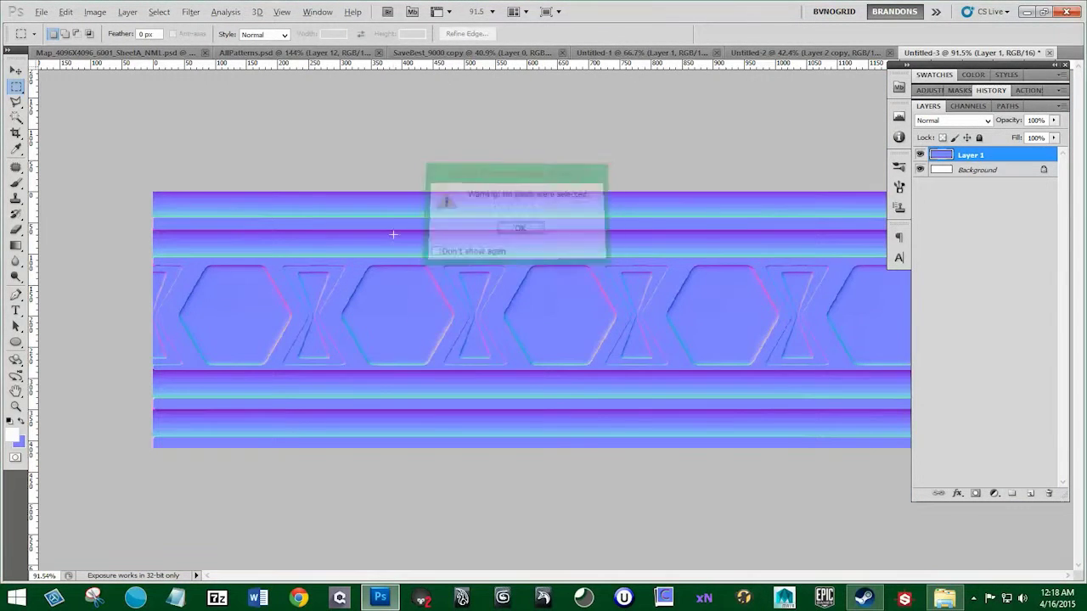
{"action": "scroll", "coordinate": [679, 321], "scroll_direction": "down", "scroll_amount": 2}
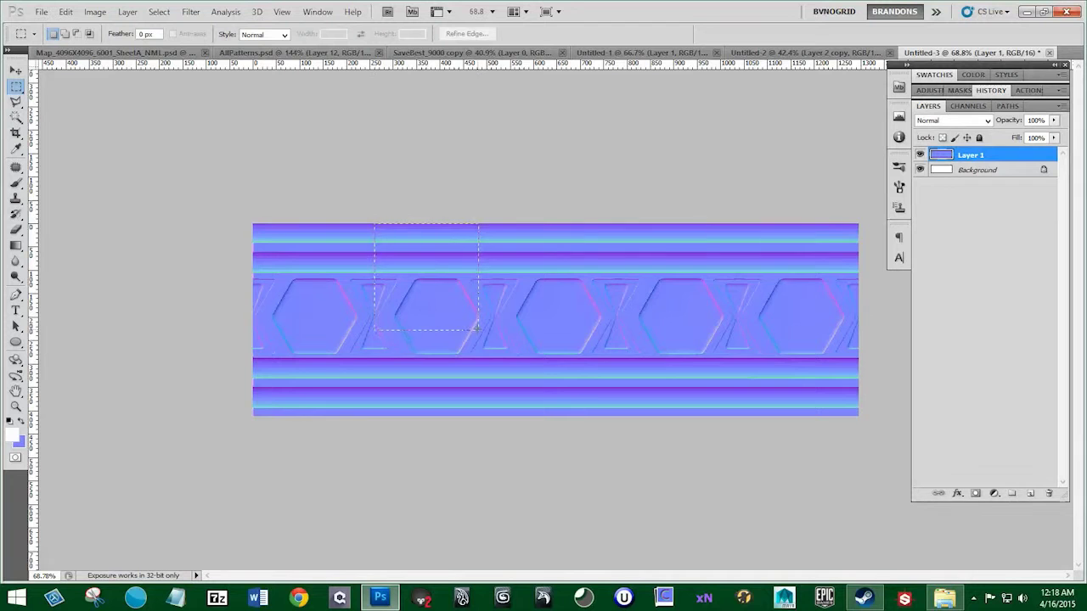
{"action": "left_click_drag", "start_coordinate": [477, 329], "coordinate": [485, 338]}
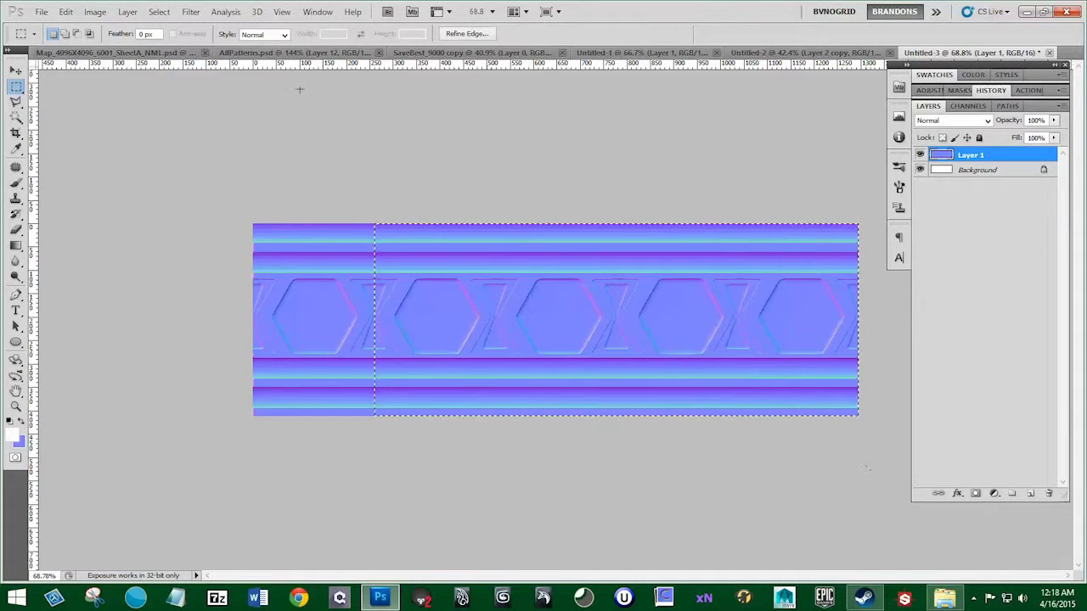
{"action": "left_click", "coordinate": [94, 12]}
{"action": "left_click", "coordinate": [146, 152]}
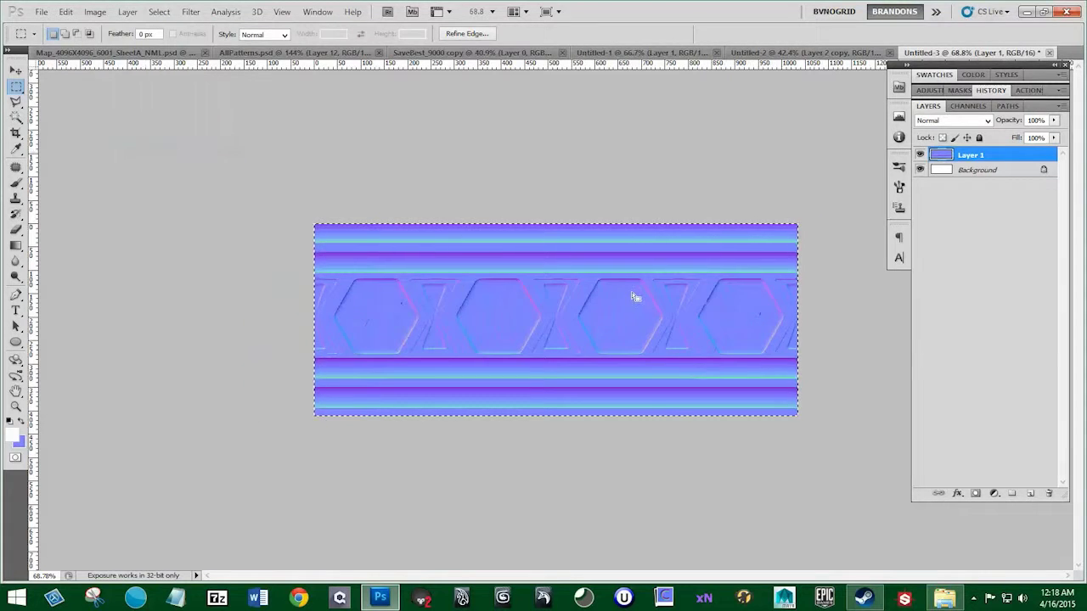
Step: Define the cropped hexagon band as a pattern named 5th 2
{"action": "left_click", "coordinate": [66, 12]}
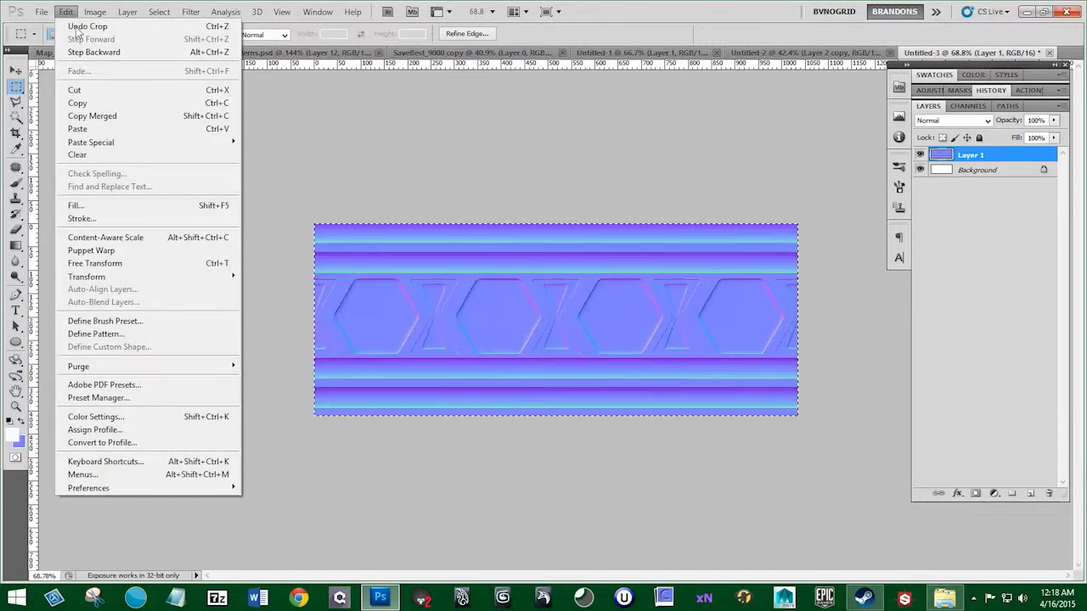
{"action": "left_click", "coordinate": [157, 334]}
{"action": "type", "text": "5th 2"}
{"action": "left_click", "coordinate": [680, 203]}
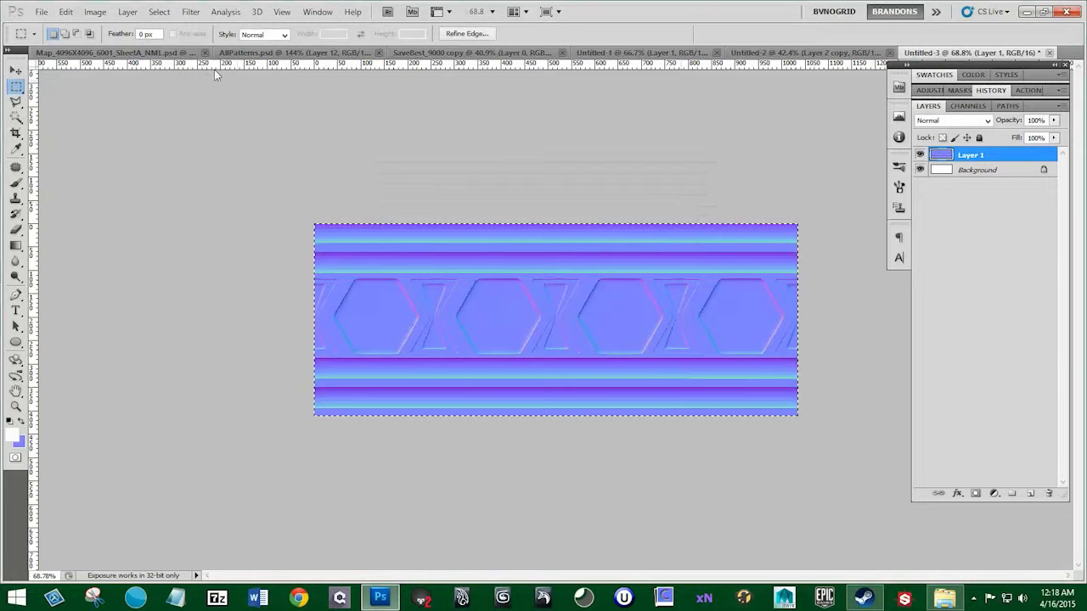
Step: Return to AllPatterns.psd, clear the seam selection and add a new layer above Layer 12
{"action": "left_click", "coordinate": [340, 53]}
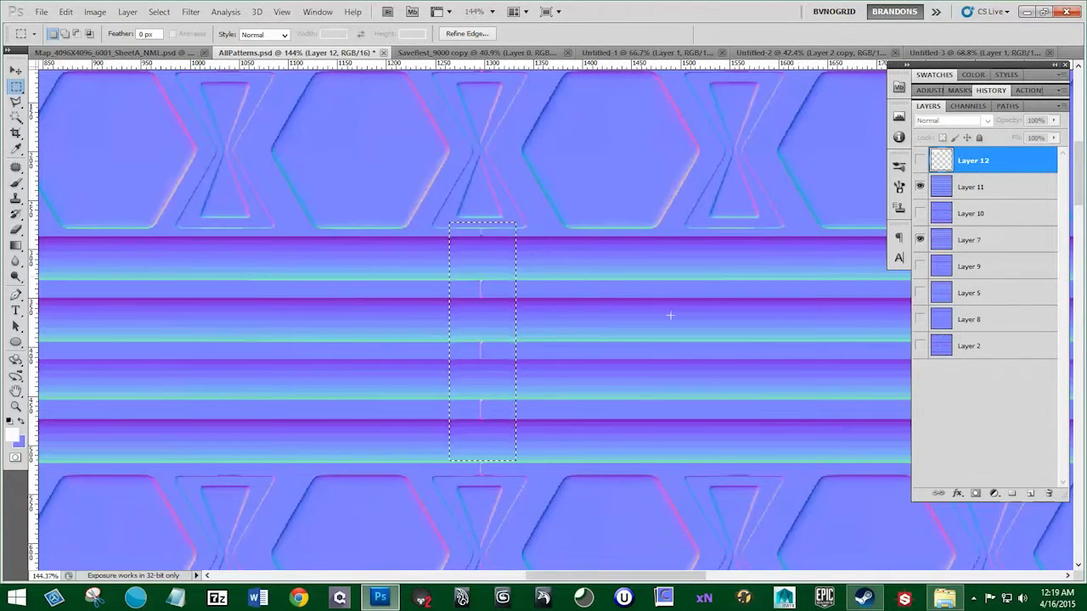
{"action": "left_click", "coordinate": [450, 189]}
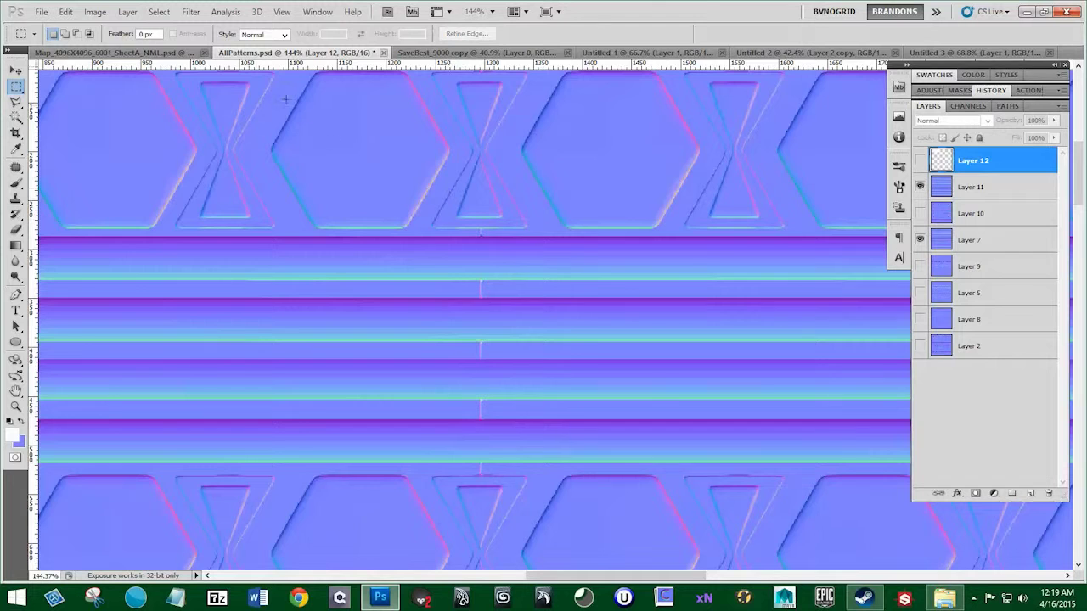
{"action": "left_click", "coordinate": [68, 12]}
{"action": "mouse_move", "coordinate": [353, 12]}
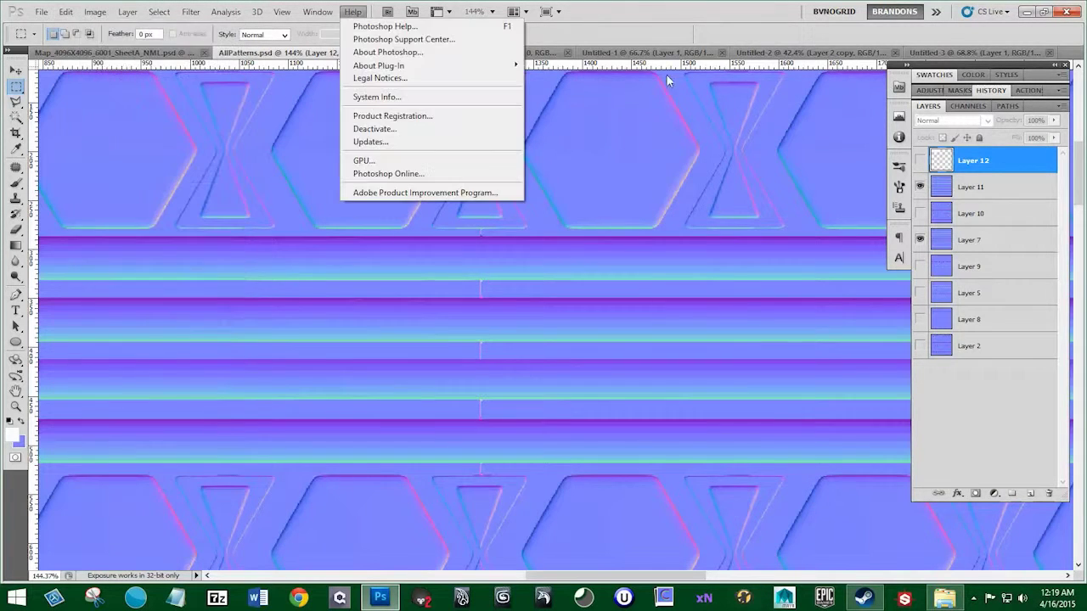
{"action": "left_click", "coordinate": [649, 28]}
{"action": "left_click", "coordinate": [1029, 493]}
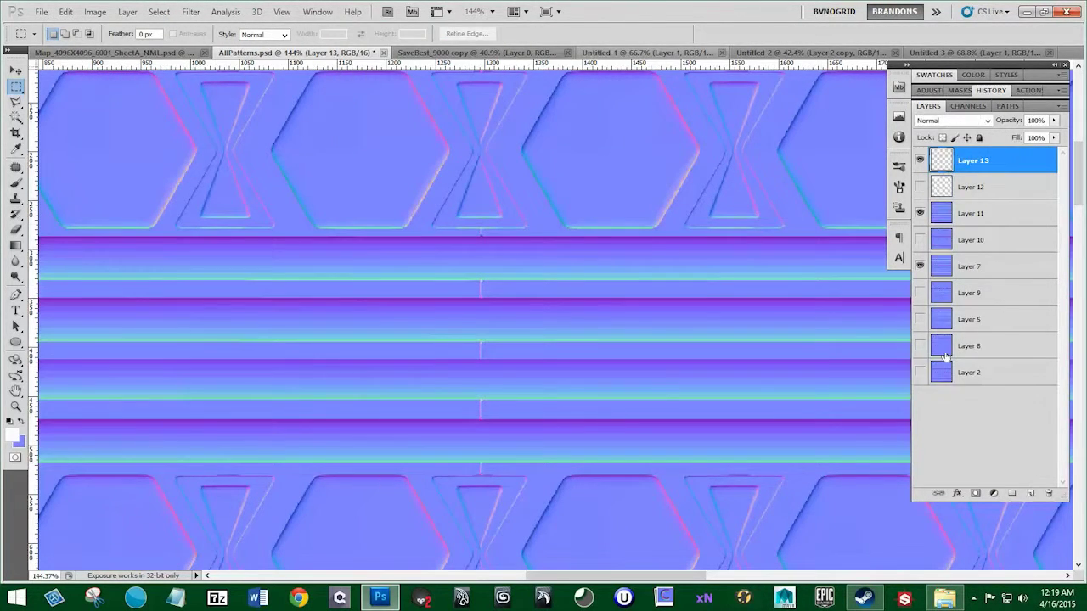
Step: Begin a pattern fill on the new layer and delete the previous hexagon pattern from the custom patterns
{"action": "left_click", "coordinate": [65, 12]}
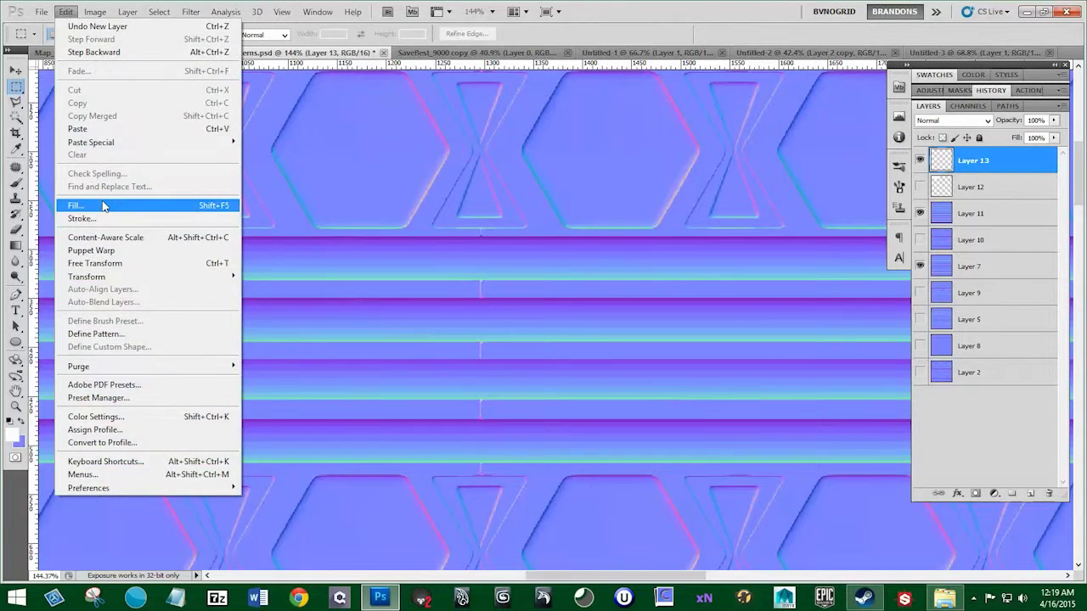
{"action": "left_click", "coordinate": [103, 207]}
{"action": "left_click", "coordinate": [570, 206]}
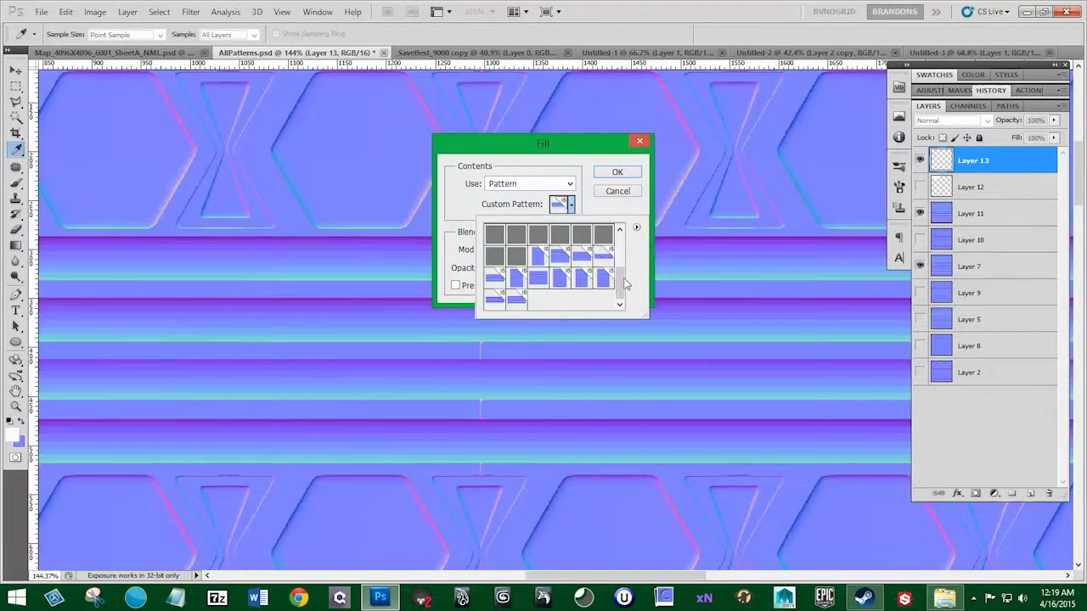
{"action": "right_click", "coordinate": [494, 302]}
{"action": "left_click", "coordinate": [513, 338]}
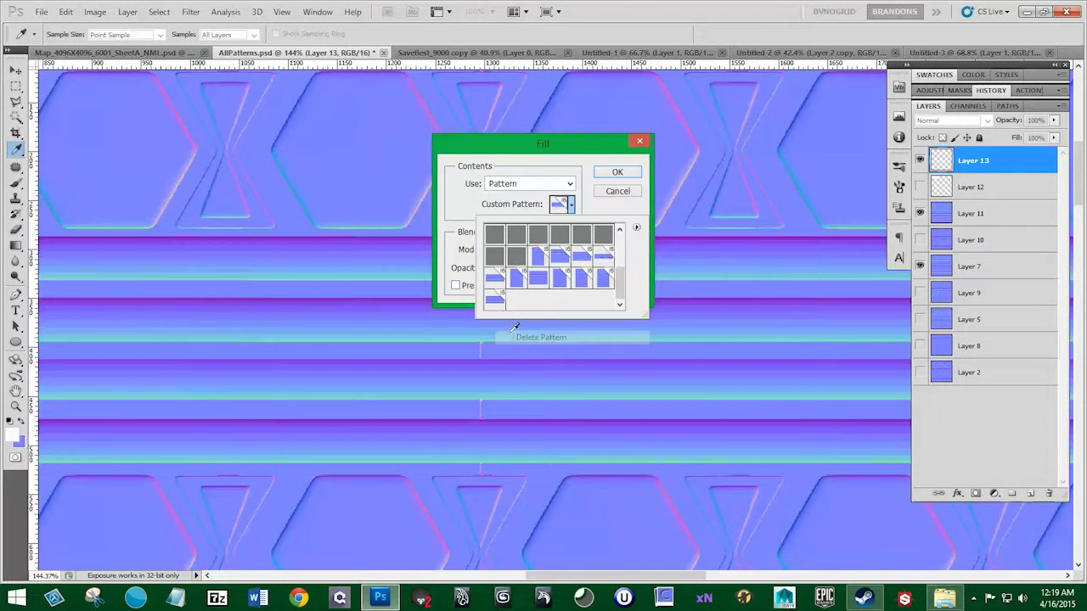
Step: Fill Layer 13 with the 5th 2 hexagon pattern
{"action": "left_click", "coordinate": [495, 303]}
{"action": "left_click", "coordinate": [605, 182]}
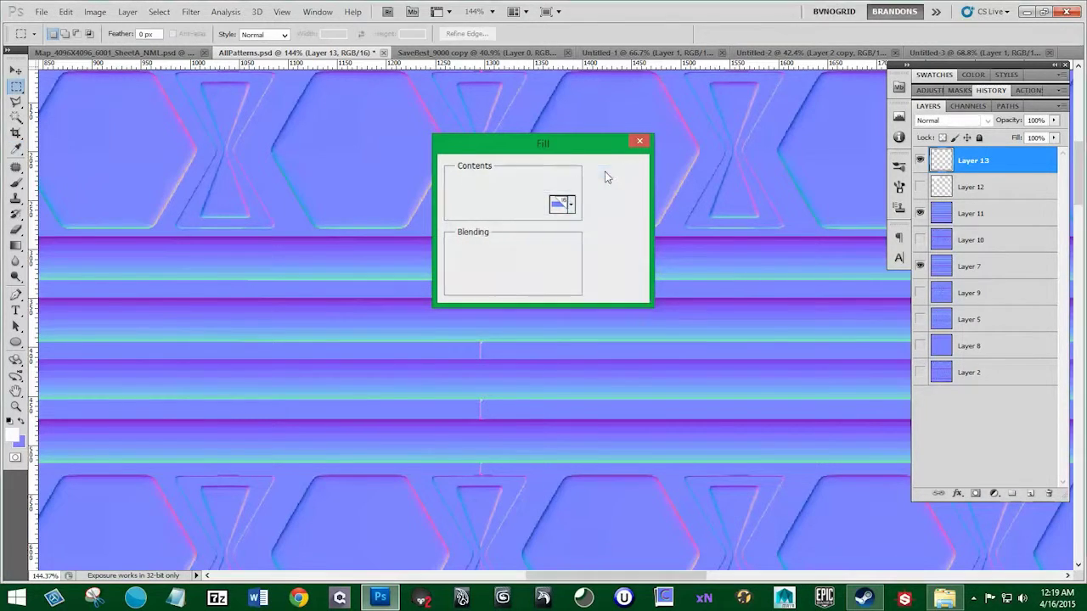
{"action": "left_click", "coordinate": [606, 175]}
{"action": "key", "text": "m"}
{"action": "scroll", "coordinate": [512, 223], "scroll_direction": "down", "scroll_amount": 5}
{"action": "scroll", "coordinate": [521, 229], "scroll_direction": "down", "scroll_amount": 2}
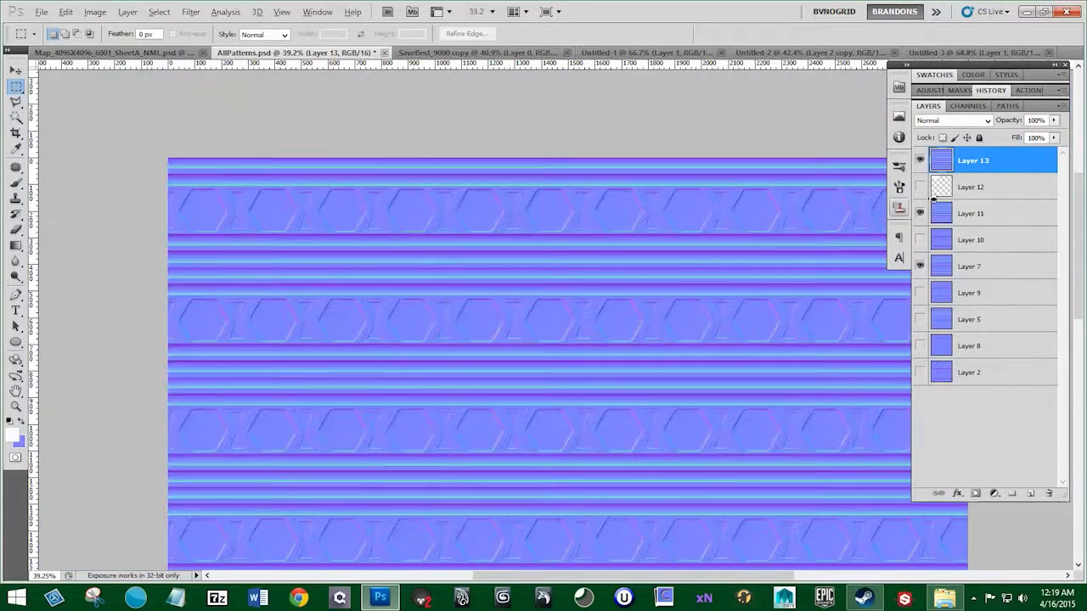
Step: Compare Layer 13 with the tiling beneath it, then delete Layers 11 and 12 and show Layer 10
{"action": "scroll", "coordinate": [662, 276], "scroll_direction": "up", "scroll_amount": 4}
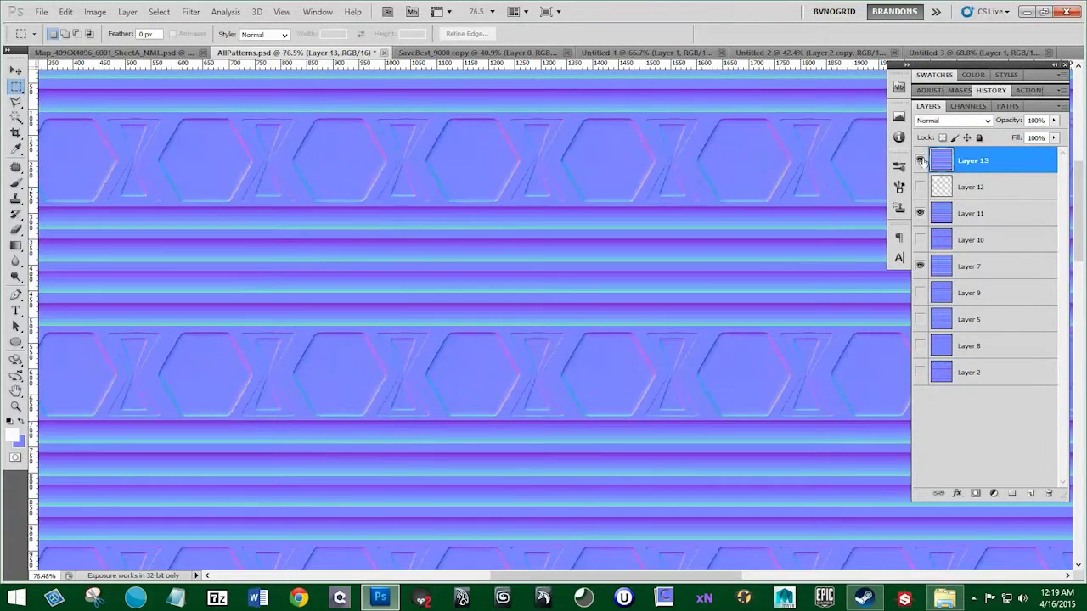
{"action": "left_click", "coordinate": [920, 161]}
{"action": "left_click", "coordinate": [921, 161]}
{"action": "left_click_drag", "start_coordinate": [983, 214], "coordinate": [1047, 493]}
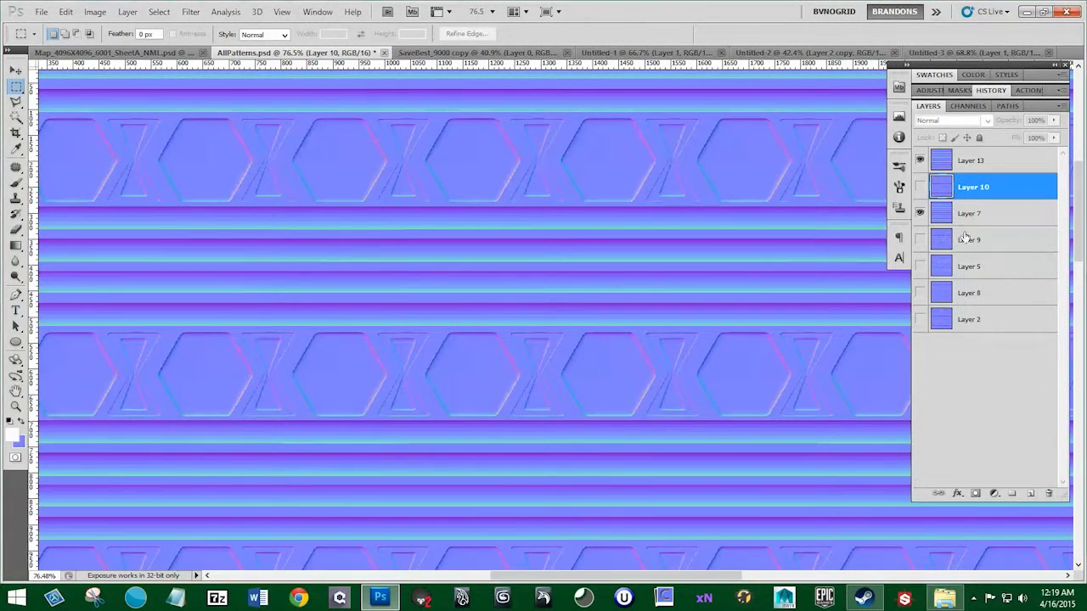
{"action": "left_click", "coordinate": [921, 187]}
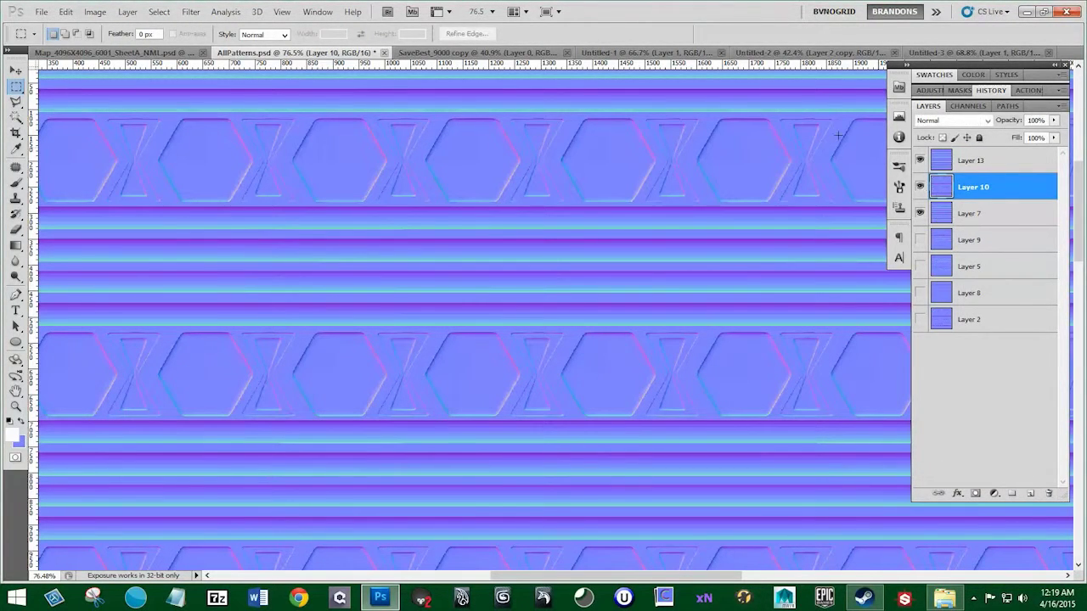
Step: Switch to the SaveBest_9000 copy document and show its outline on Layer 1
{"action": "left_click", "coordinate": [924, 52]}
{"action": "left_click", "coordinate": [648, 53]}
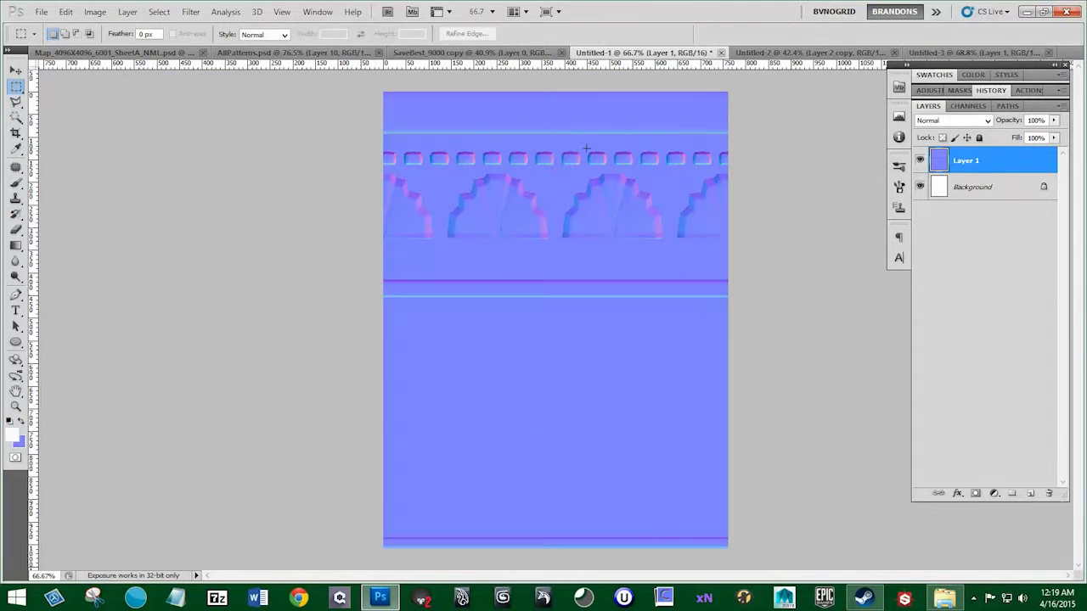
{"action": "left_click", "coordinate": [510, 52]}
{"action": "left_click_drag", "start_coordinate": [597, 374], "coordinate": [540, 327]}
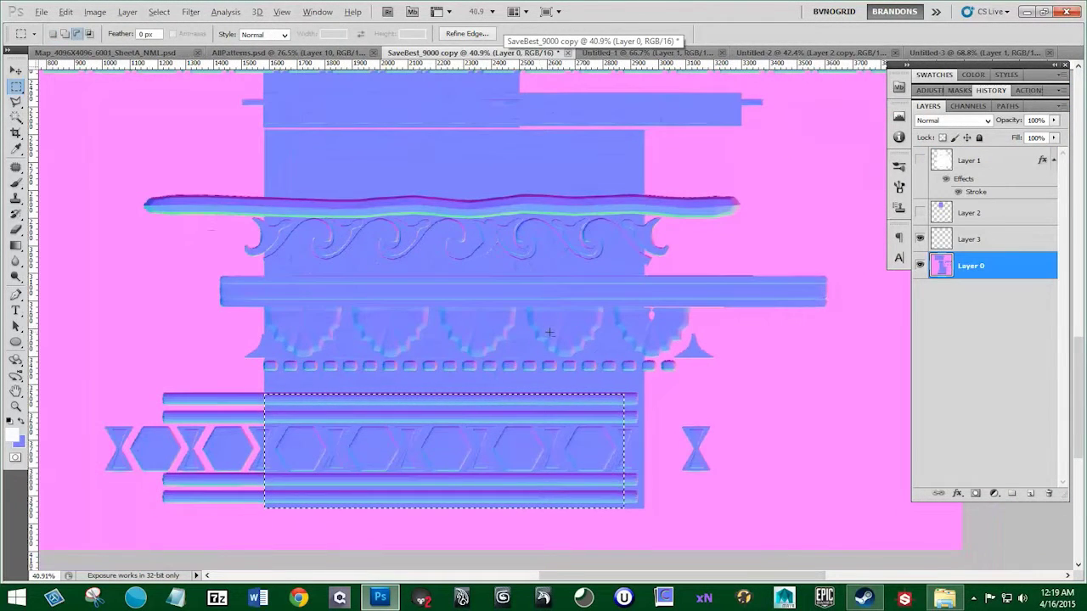
{"action": "scroll", "coordinate": [539, 327], "scroll_direction": "up", "scroll_amount": 2}
{"action": "left_click", "coordinate": [919, 160]}
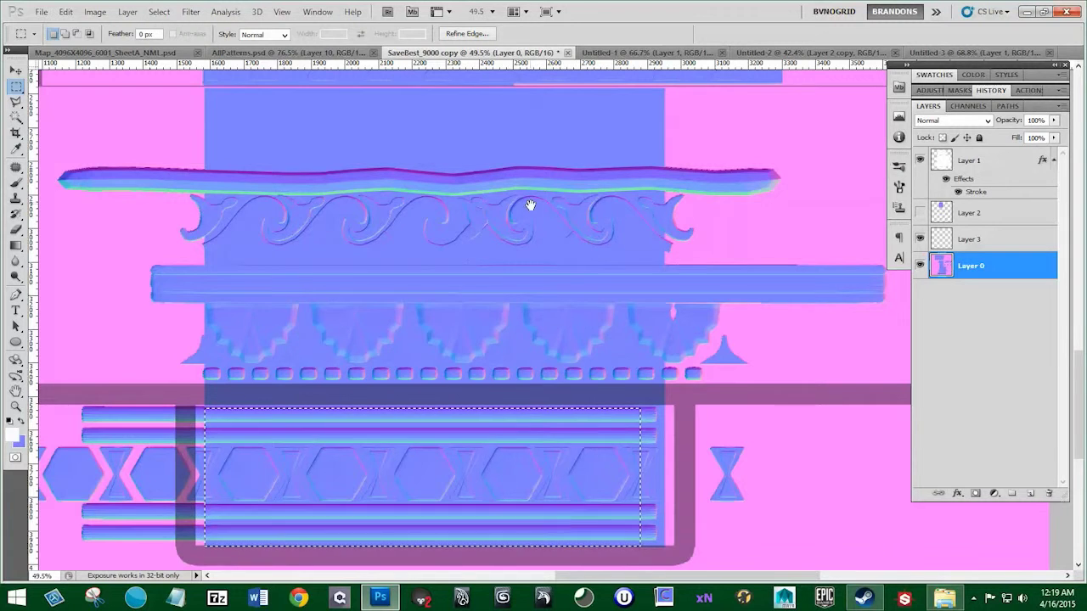
Step: Select the ornament section above the hexagon band, about 1370 × 870 px, and place horizontal guides along the wavy trim's upper and lower edges
{"action": "left_click_drag", "start_coordinate": [529, 207], "coordinate": [597, 257]}
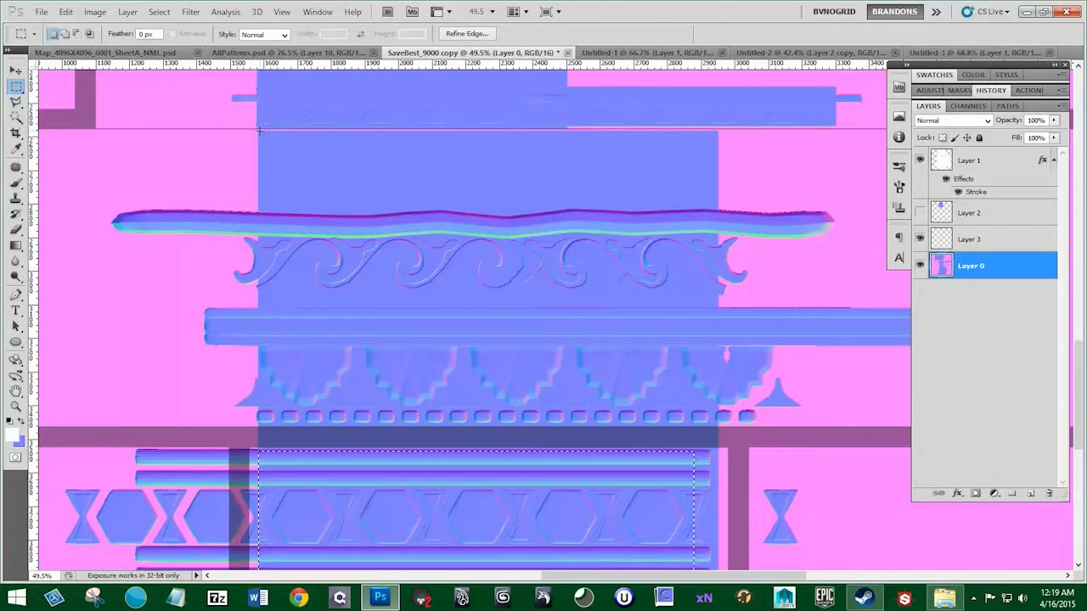
{"action": "left_click_drag", "start_coordinate": [260, 132], "coordinate": [272, 151]}
{"action": "left_click_drag", "start_coordinate": [678, 420], "coordinate": [709, 421]}
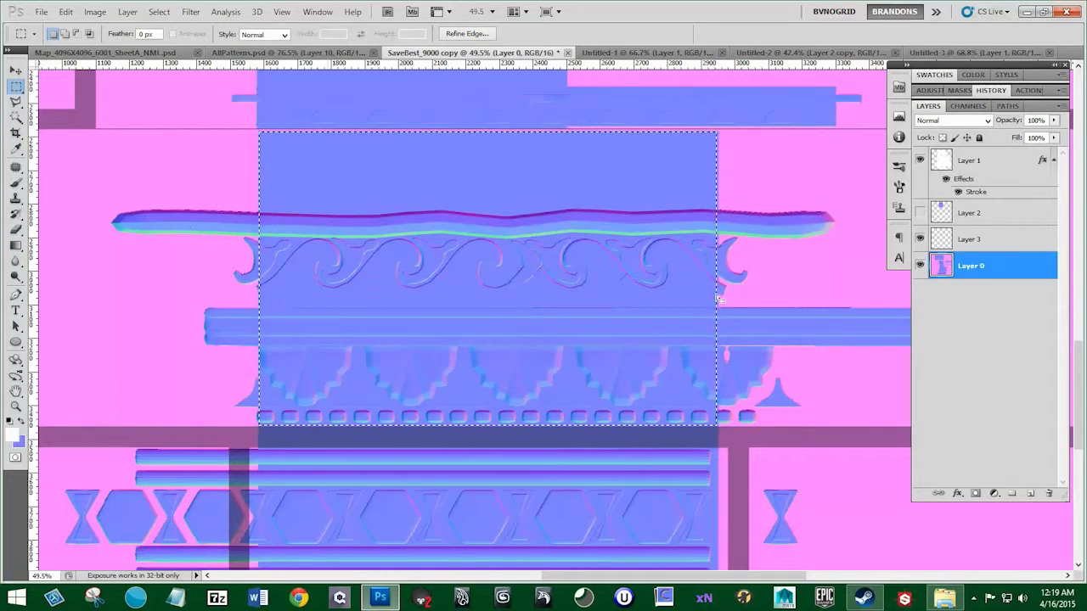
{"action": "left_click_drag", "start_coordinate": [678, 70], "coordinate": [715, 212]}
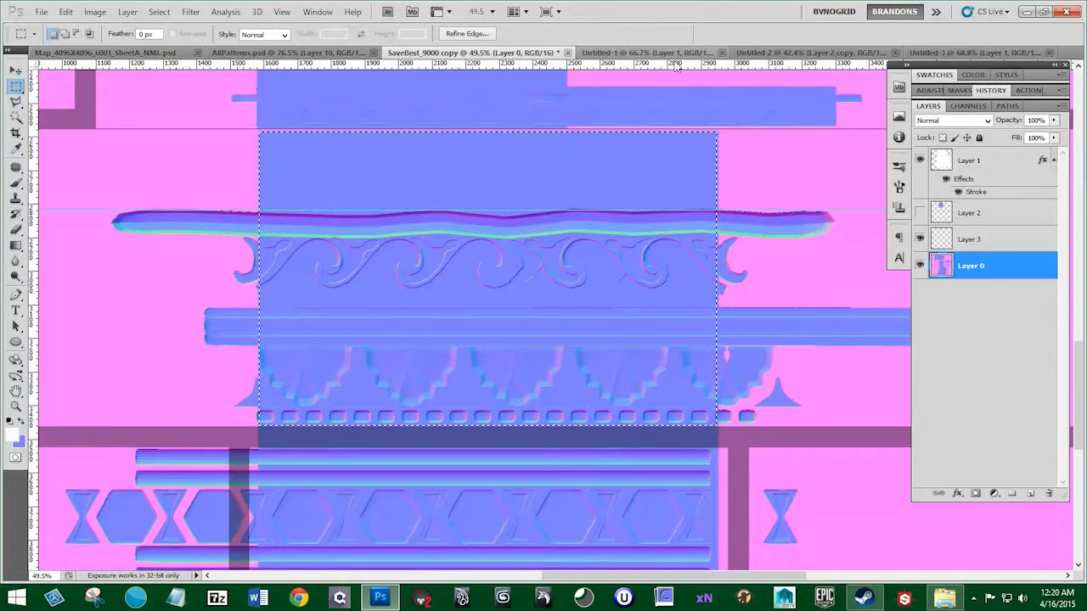
{"action": "left_click_drag", "start_coordinate": [645, 68], "coordinate": [672, 237]}
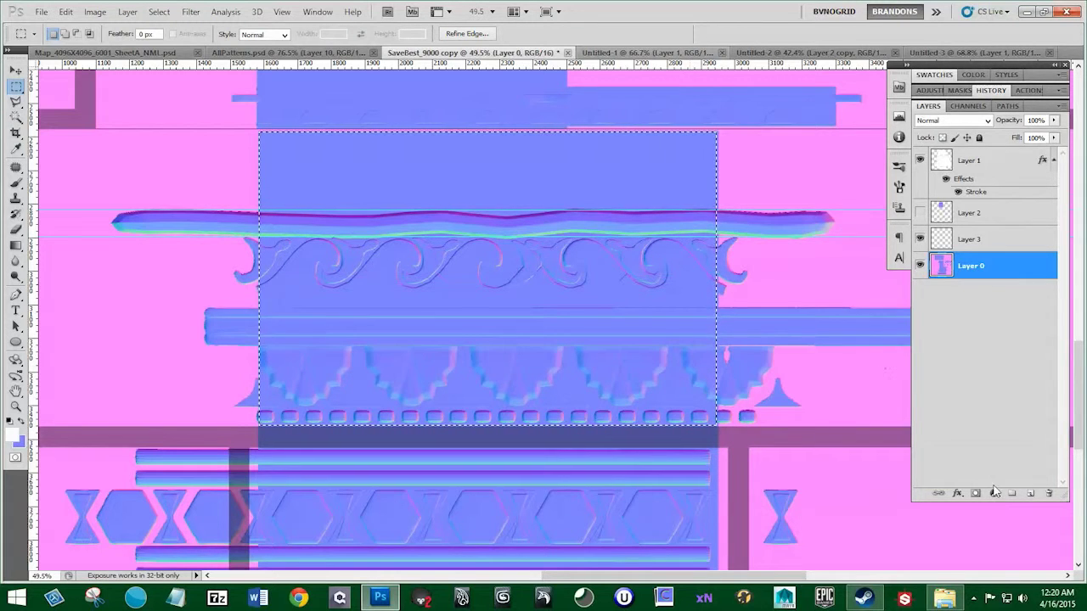
Step: On a new layer without a selection, brush white circles and vertical cut lines over the half-medallions at both ends of the section
{"action": "left_click", "coordinate": [1030, 493]}
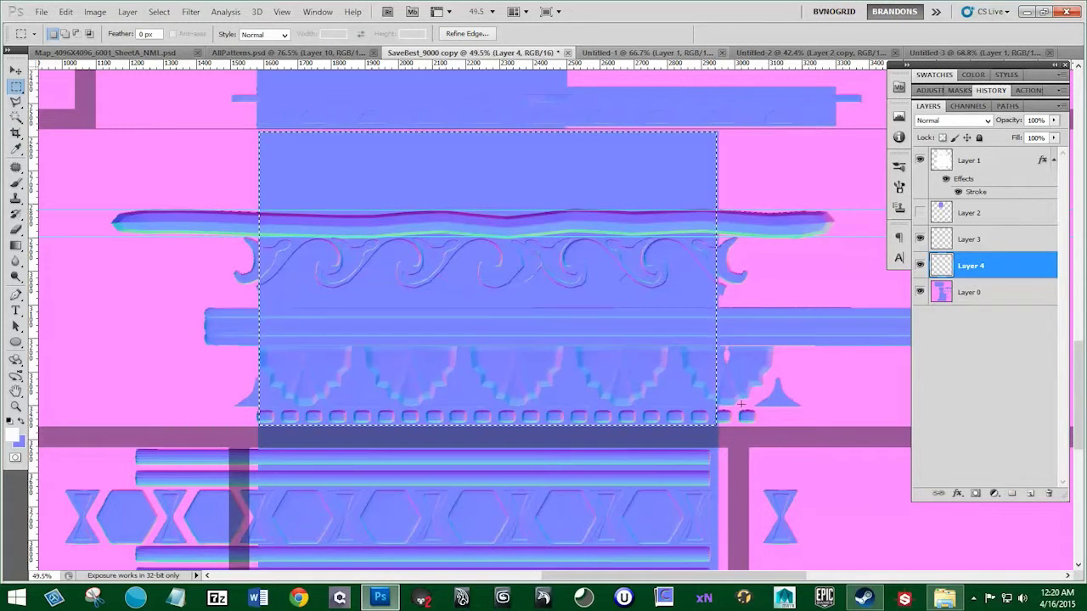
{"action": "key", "text": "b"}
{"action": "key", "text": "ctrl+d"}
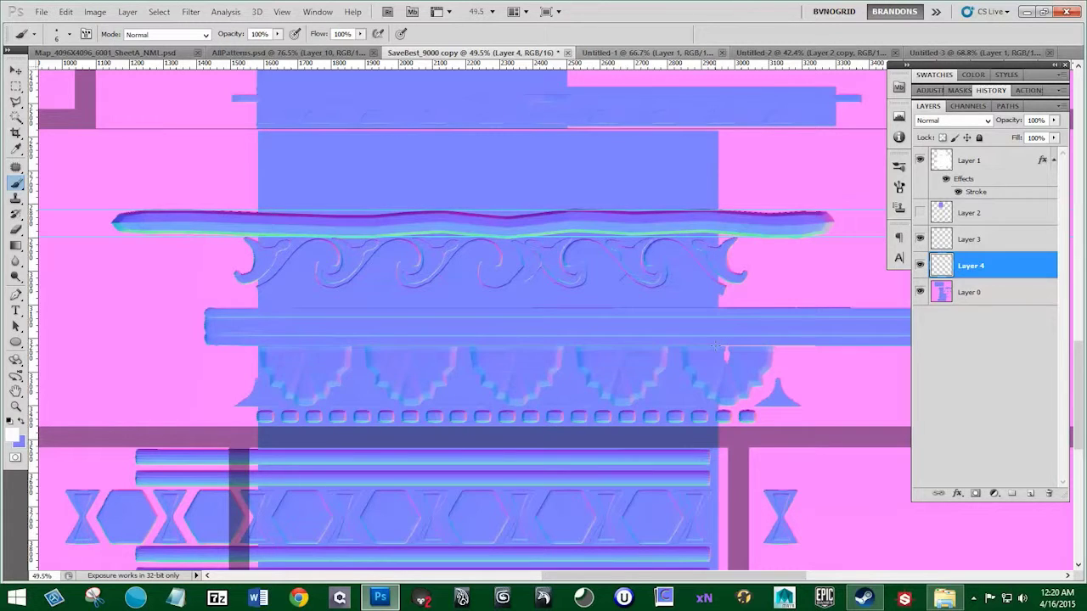
{"action": "left_click_drag", "start_coordinate": [718, 324], "coordinate": [722, 329]}
{"action": "left_click_drag", "start_coordinate": [273, 338], "coordinate": [270, 336]}
{"action": "left_click_drag", "start_coordinate": [716, 309], "coordinate": [713, 438]}
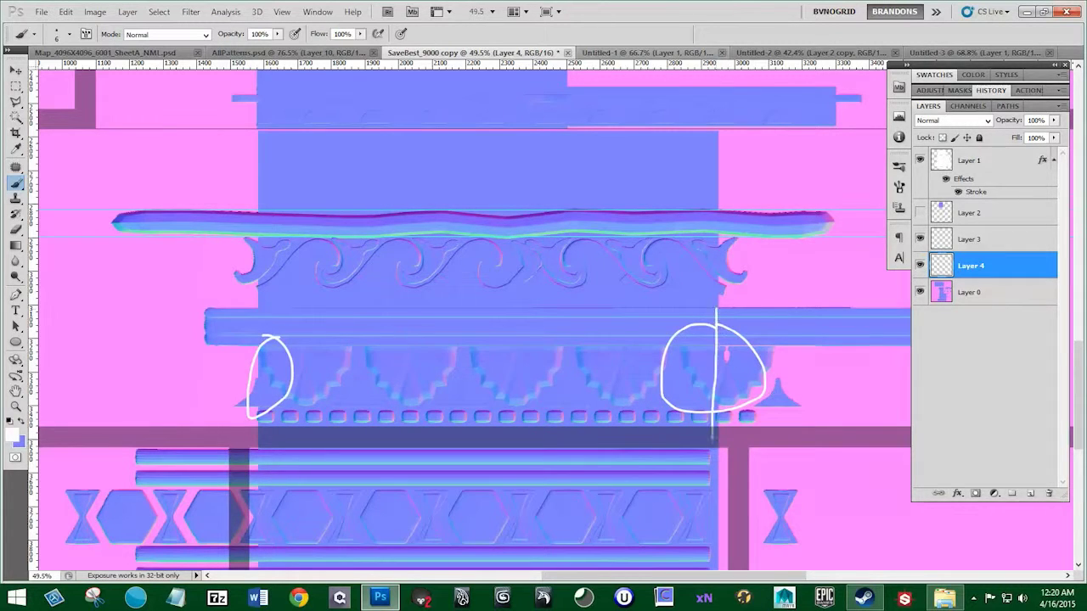
{"action": "left_click_drag", "start_coordinate": [265, 311], "coordinate": [271, 436]}
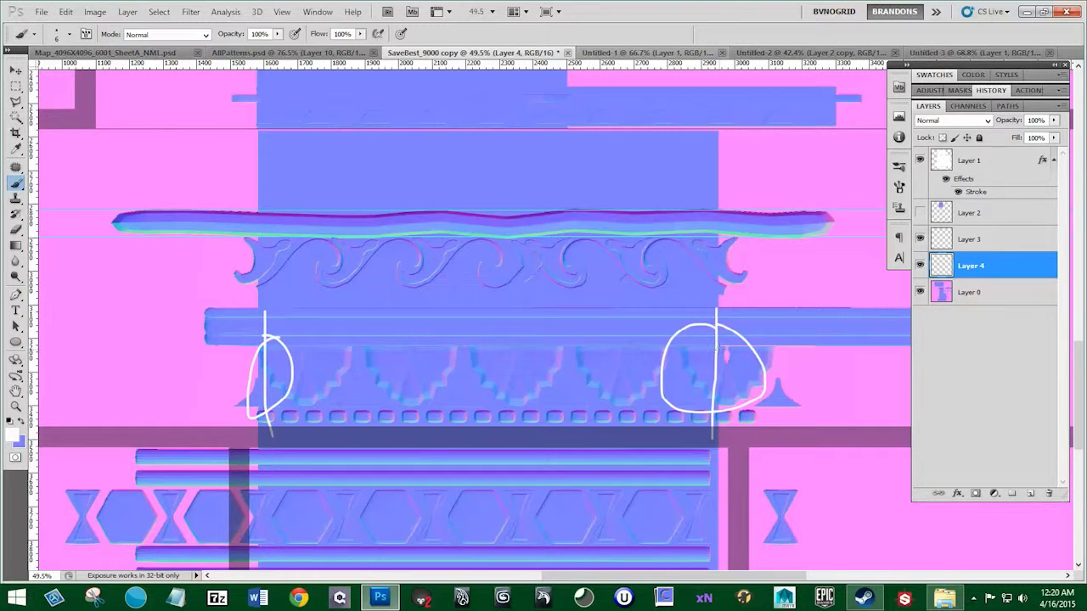
Step: Brush alternative cut lines and a frame spanning three whole half-medallions, then make Layer 0 active with the Rectangular Marquee tool
{"action": "mouse_move", "coordinate": [728, 420]}
{"action": "left_mouse_down"}
{"action": "mouse_move", "coordinate": [774, 403]}
{"action": "mouse_move", "coordinate": [787, 415]}
{"action": "left_mouse_up"}
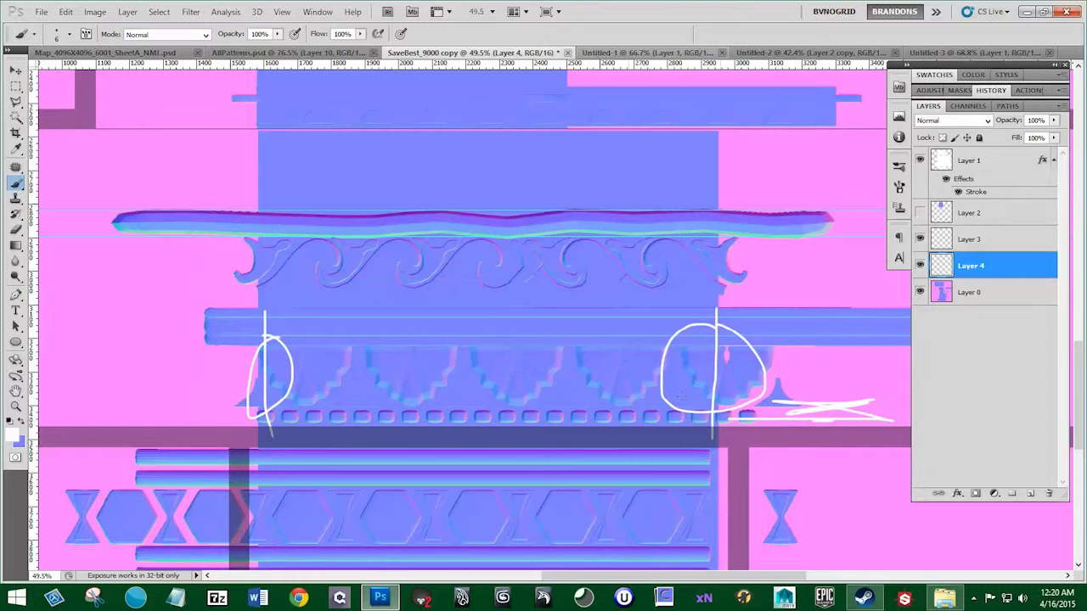
{"action": "left_click_drag", "start_coordinate": [622, 319], "coordinate": [626, 427]}
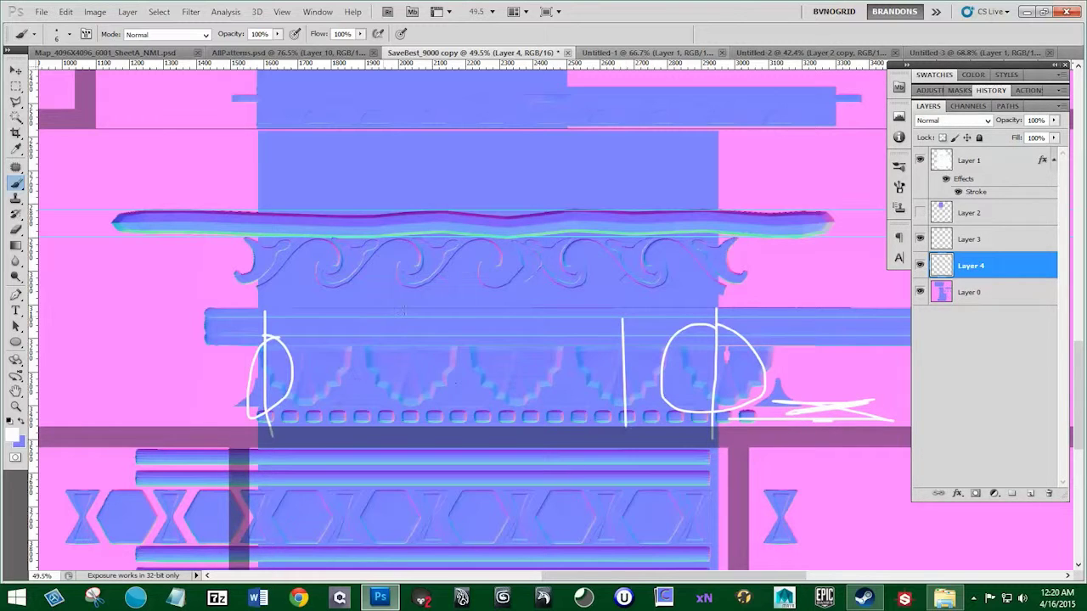
{"action": "left_click_drag", "start_coordinate": [415, 322], "coordinate": [412, 464]}
{"action": "left_click_drag", "start_coordinate": [357, 438], "coordinate": [357, 299]}
{"action": "mouse_move", "coordinate": [674, 447]}
{"action": "left_mouse_down"}
{"action": "mouse_move", "coordinate": [669, 308]}
{"action": "mouse_move", "coordinate": [353, 302]}
{"action": "left_mouse_up"}
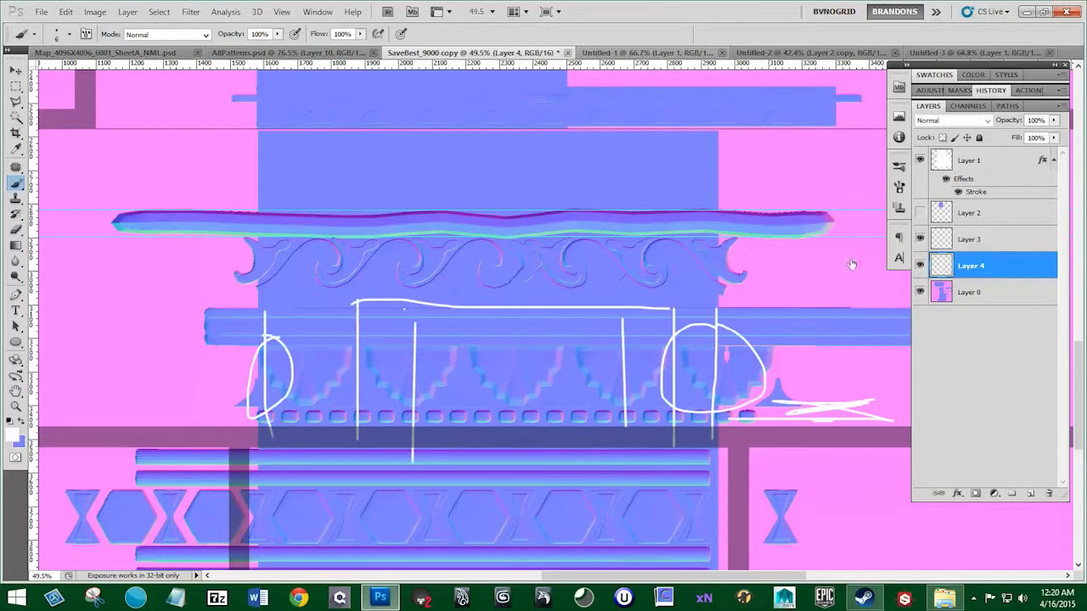
{"action": "left_click", "coordinate": [949, 294]}
{"action": "key", "text": "m"}
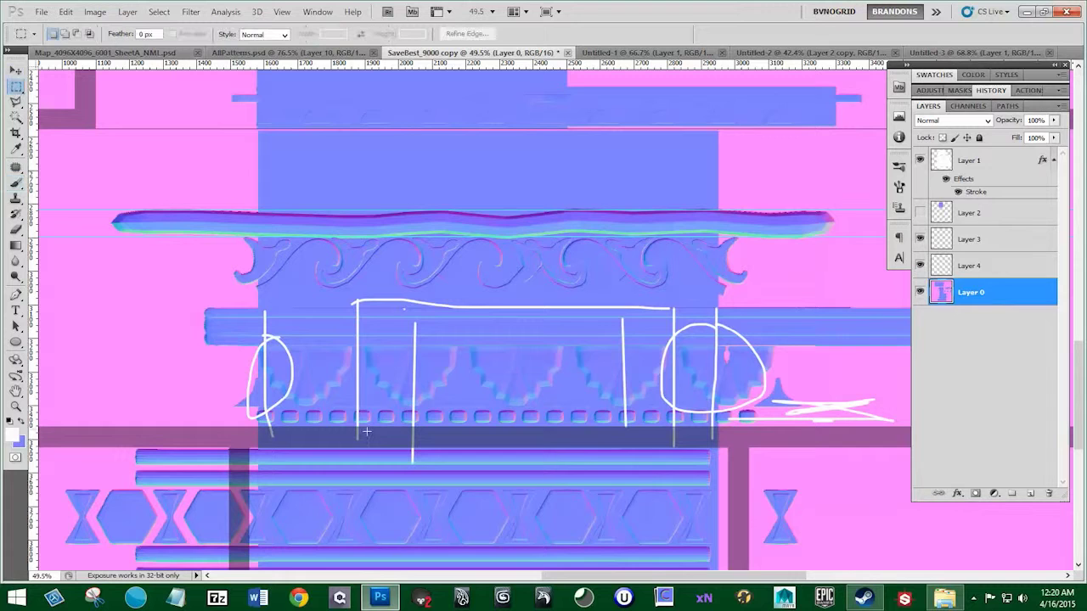
Step: Copy the area spanning three whole half-medallions and paste it into a new 946 × 877 px document
{"action": "left_click_drag", "start_coordinate": [357, 426], "coordinate": [417, 317]}
{"action": "left_click_drag", "start_coordinate": [640, 321], "coordinate": [674, 253]}
{"action": "left_click_drag", "start_coordinate": [672, 161], "coordinate": [674, 135]}
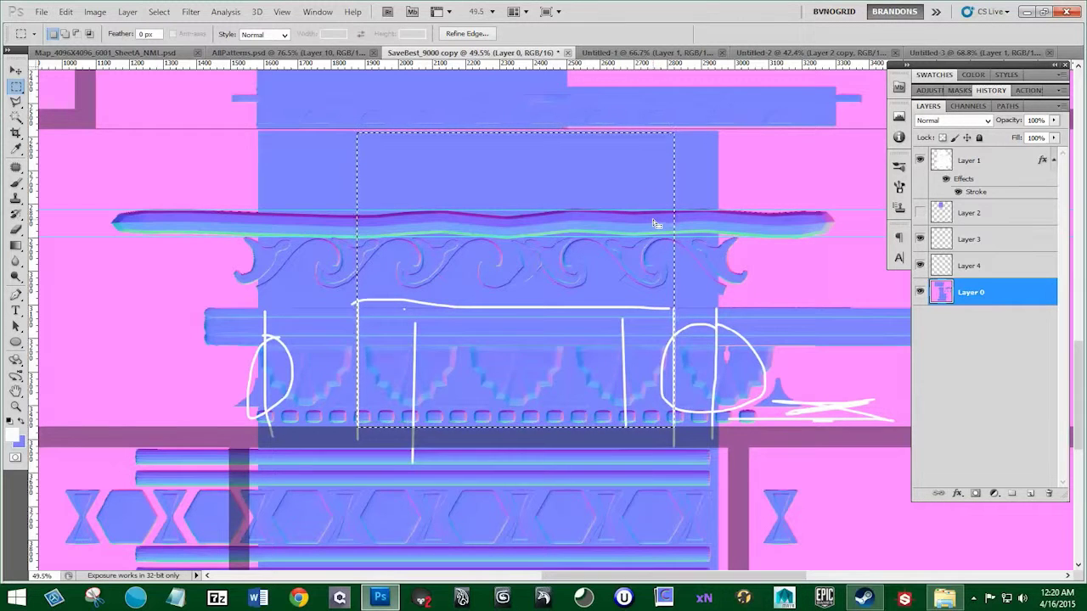
{"action": "key", "text": "ctrl+c"}
{"action": "key", "text": "ctrl+n"}
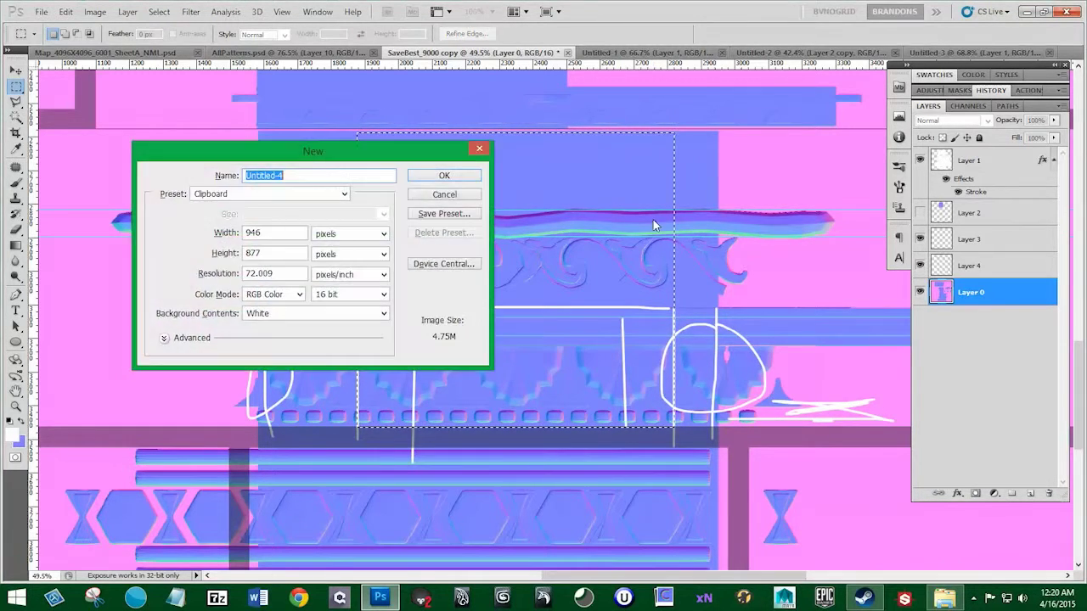
{"action": "key", "text": "Return"}
{"action": "key", "text": "ctrl+v"}
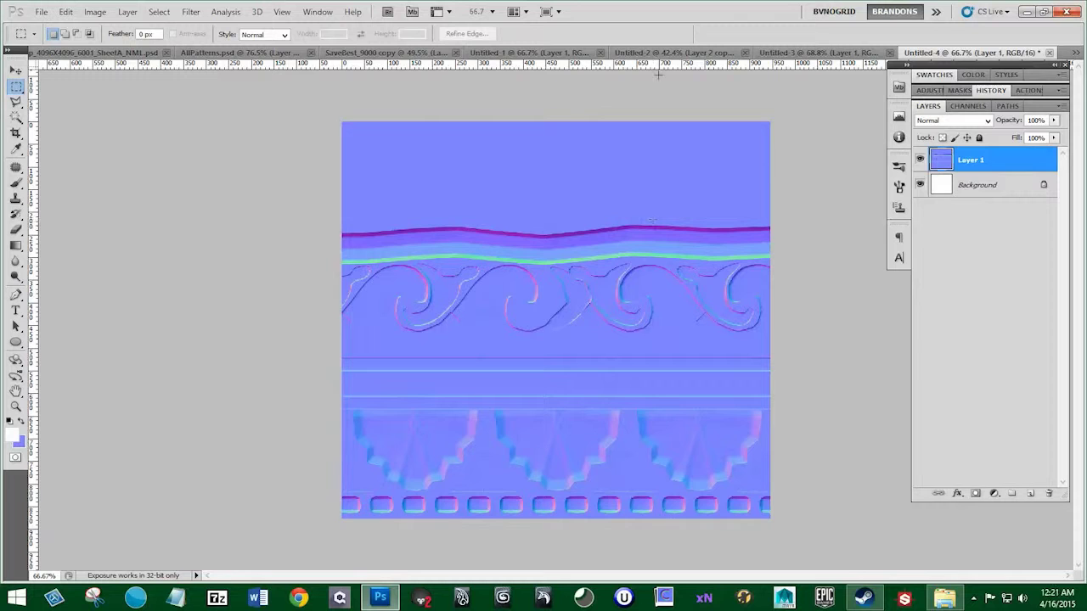
Step: Place horizontal guides along the wavy trim's upper and lower edges, marking its end points on a temporary layer and discarding that layer
{"action": "left_click_drag", "start_coordinate": [658, 67], "coordinate": [763, 226]}
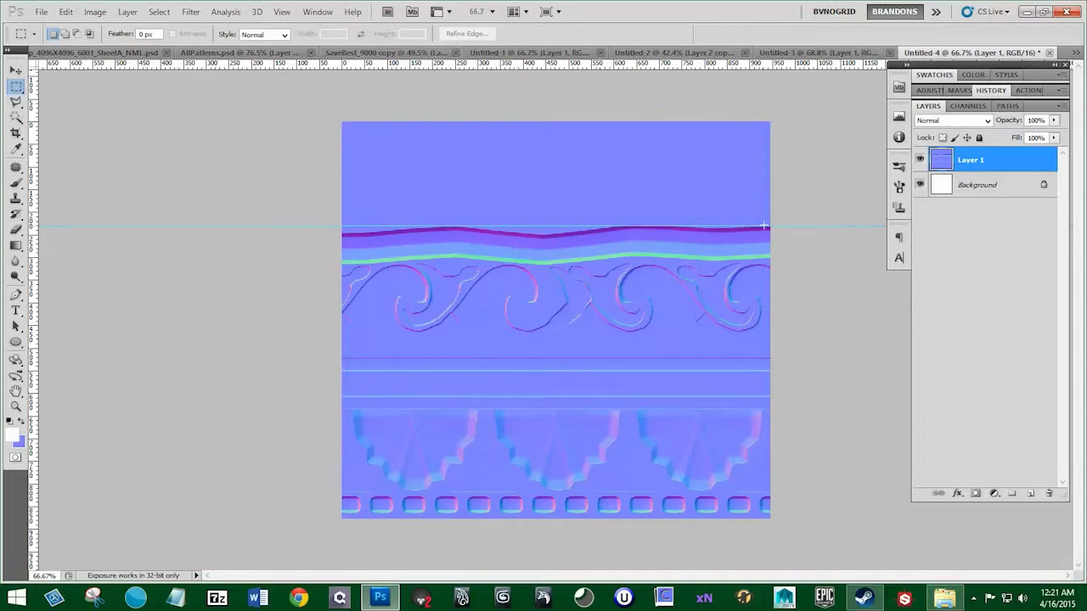
{"action": "left_click", "coordinate": [1031, 494]}
{"action": "key", "text": "b"}
{"action": "left_click_drag", "start_coordinate": [810, 254], "coordinate": [803, 208]}
{"action": "key", "text": "ctrl+z"}
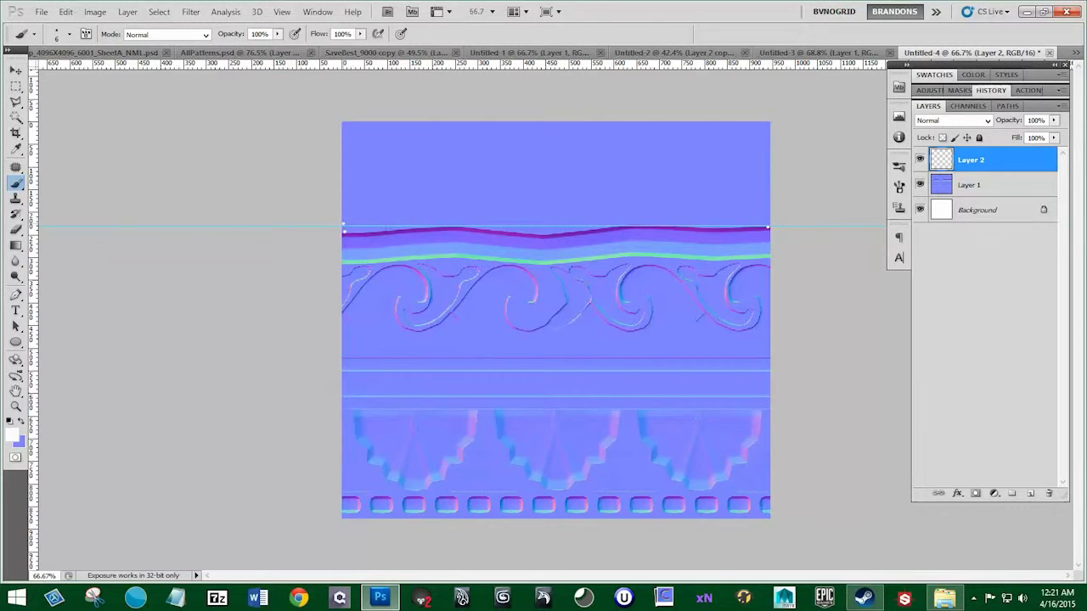
{"action": "left_click_drag", "start_coordinate": [747, 64], "coordinate": [757, 262]}
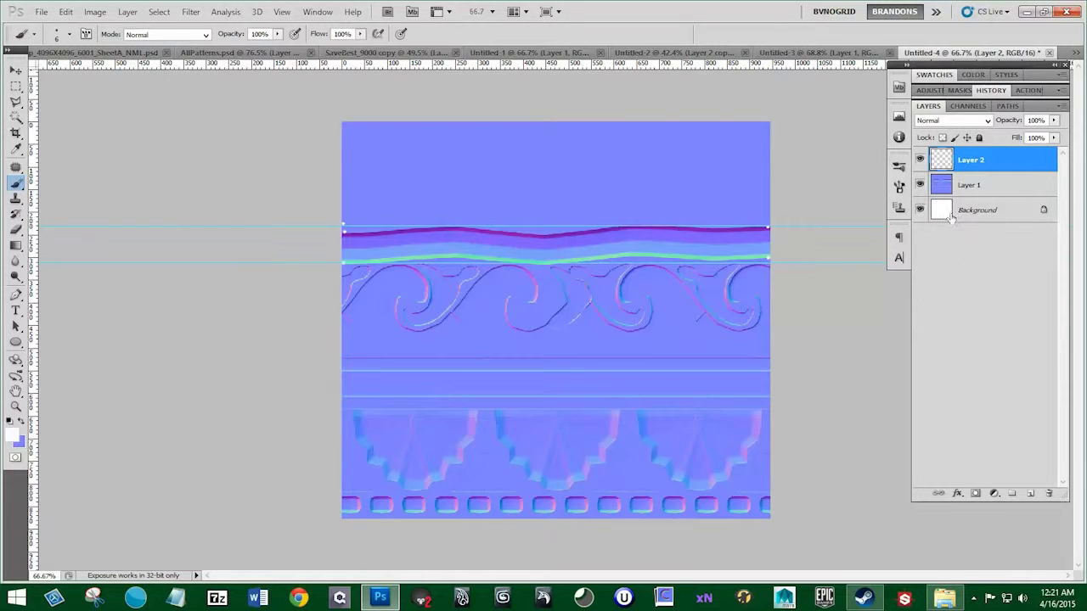
{"action": "left_click_drag", "start_coordinate": [976, 163], "coordinate": [1048, 493]}
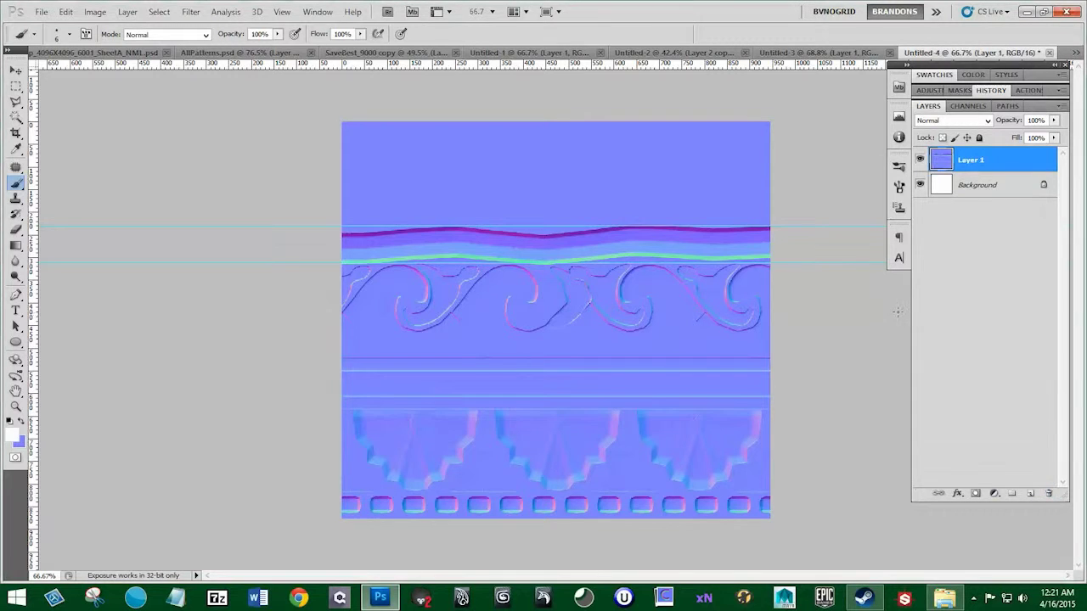
Step: Copy the wavy trim between the two guides into a new document and remove its Background layer
{"action": "left_click", "coordinate": [16, 85]}
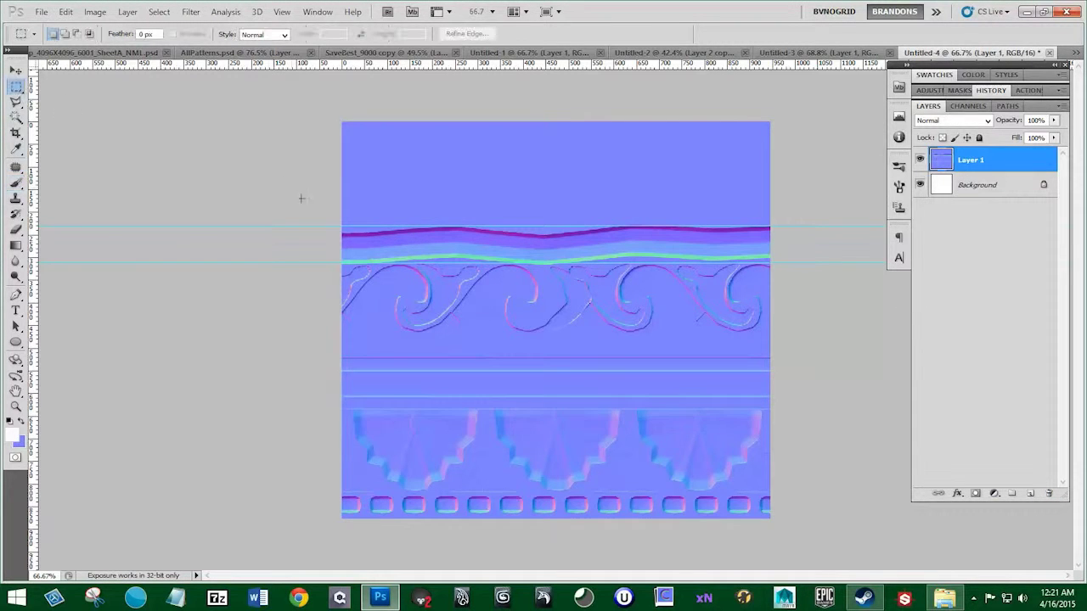
{"action": "mouse_move", "coordinate": [342, 222]}
{"action": "left_mouse_down"}
{"action": "mouse_move", "coordinate": [612, 258]}
{"action": "mouse_move", "coordinate": [792, 264]}
{"action": "left_mouse_up"}
{"action": "key", "text": "ctrl+c"}
{"action": "key", "text": "ctrl+n"}
{"action": "key", "text": "Return"}
{"action": "key", "text": "ctrl+v"}
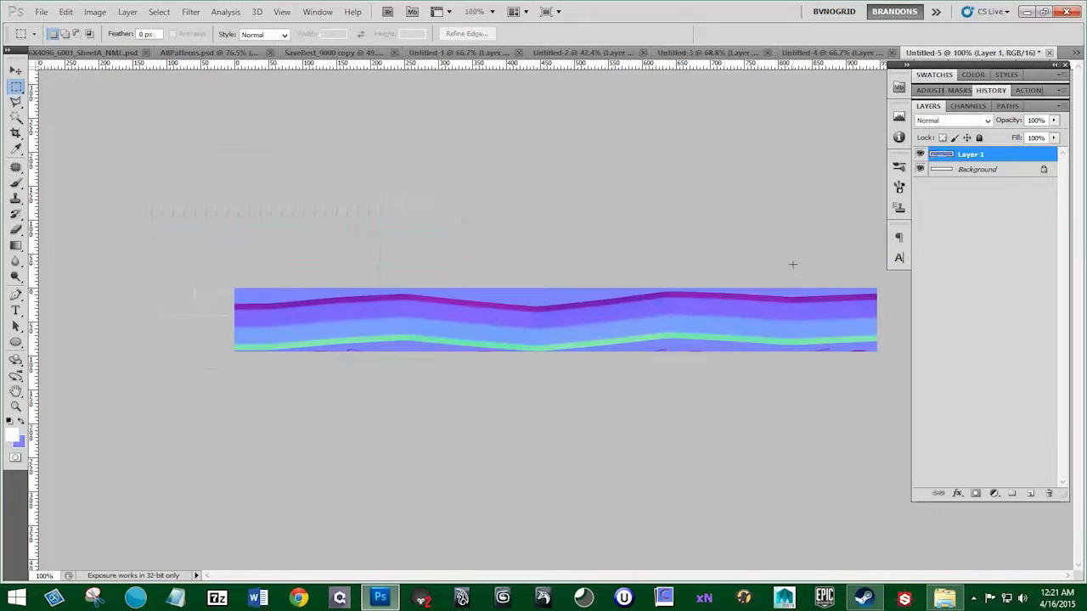
{"action": "left_click_drag", "start_coordinate": [981, 175], "coordinate": [1049, 494]}
Step: Offset the wavy trim strip by +90 px horizontally and 0 vertically, with Wrap Around for undefined areas
{"action": "scroll", "coordinate": [659, 364], "scroll_direction": "down", "scroll_amount": 3}
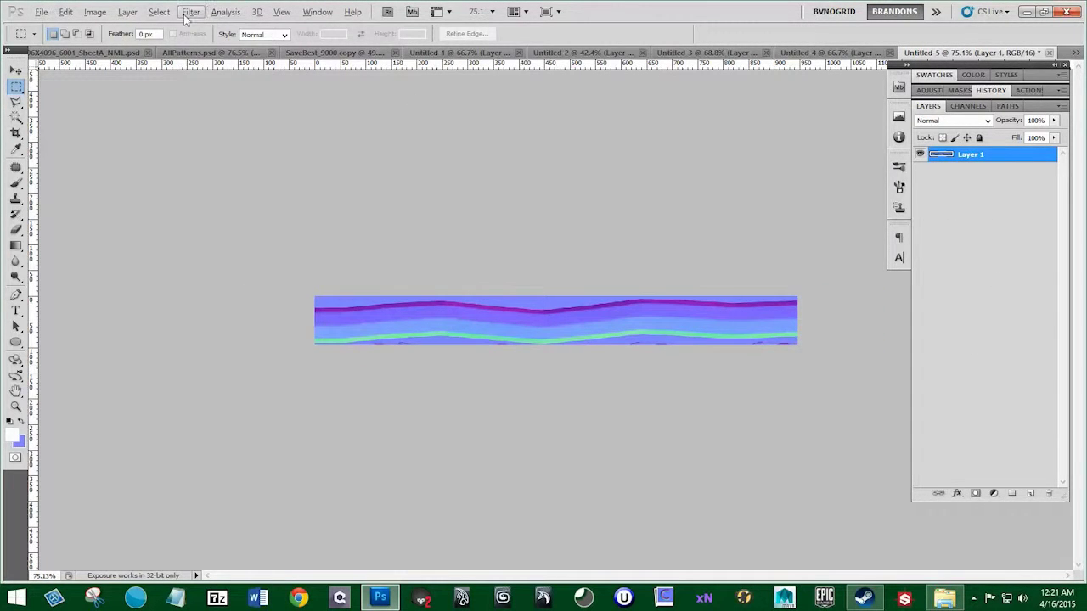
{"action": "left_click", "coordinate": [192, 15]}
{"action": "mouse_move", "coordinate": [266, 278]}
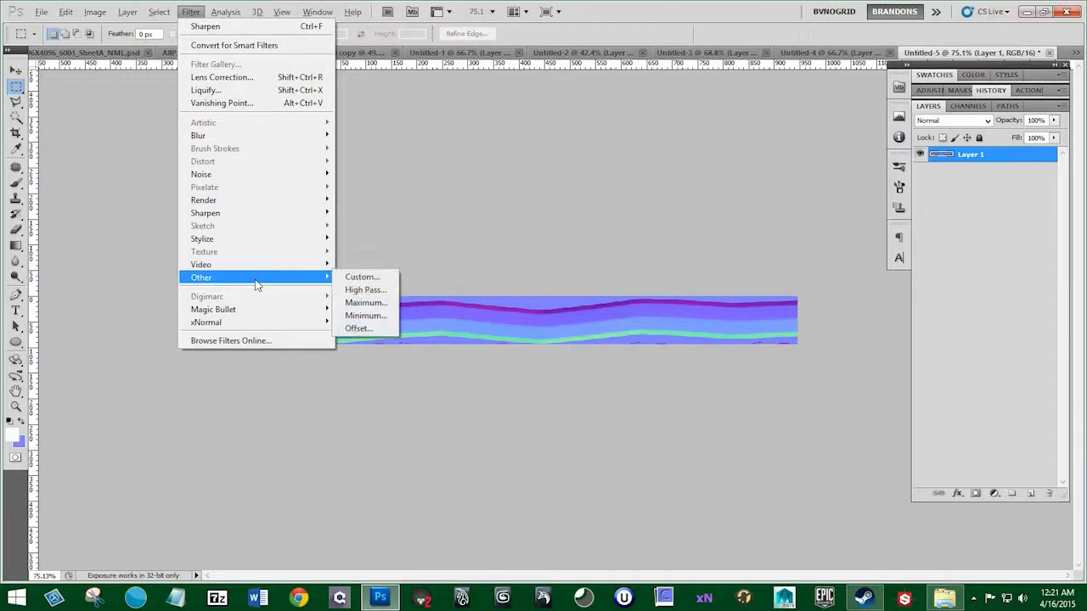
{"action": "left_click", "coordinate": [355, 328]}
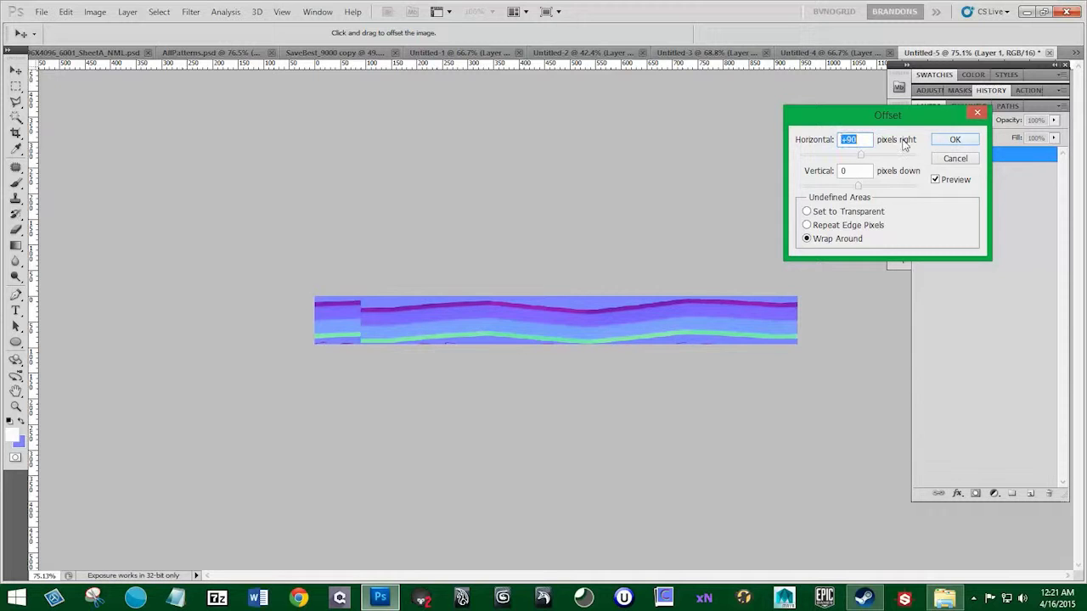
{"action": "left_click", "coordinate": [951, 140]}
Step: Clone the adjoining trim over the seam and out to the strip's left end, enlarging the Clone Stamp brush to 30 px
{"action": "scroll", "coordinate": [280, 323], "scroll_direction": "up", "scroll_amount": 8}
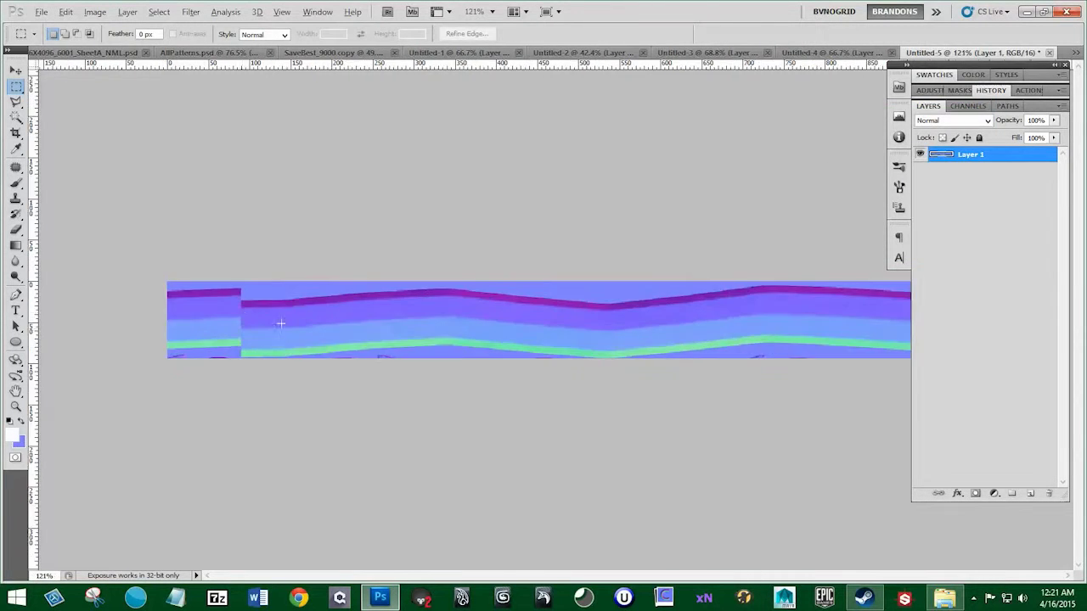
{"action": "left_click", "coordinate": [19, 199]}
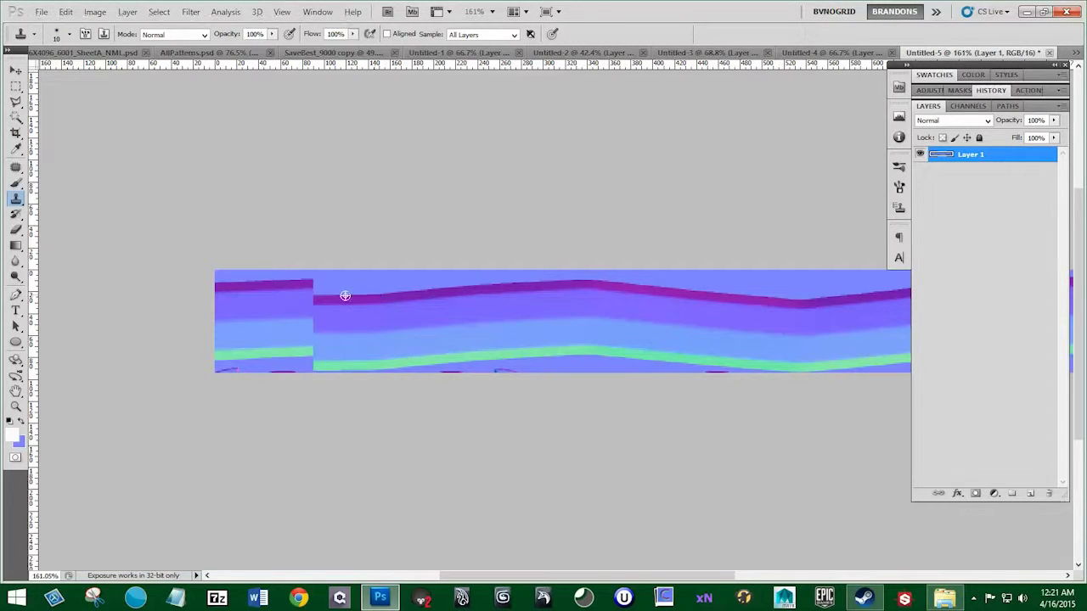
{"action": "mouse_move", "coordinate": [311, 296]}
{"action": "left_mouse_down"}
{"action": "mouse_move", "coordinate": [299, 382]}
{"action": "mouse_move", "coordinate": [298, 355]}
{"action": "left_mouse_up"}
{"action": "key", "text": "bracketright"}
{"action": "key", "text": "bracketright"}
{"action": "key", "text": "bracketright"}
{"action": "left_click", "coordinate": [306, 364]}
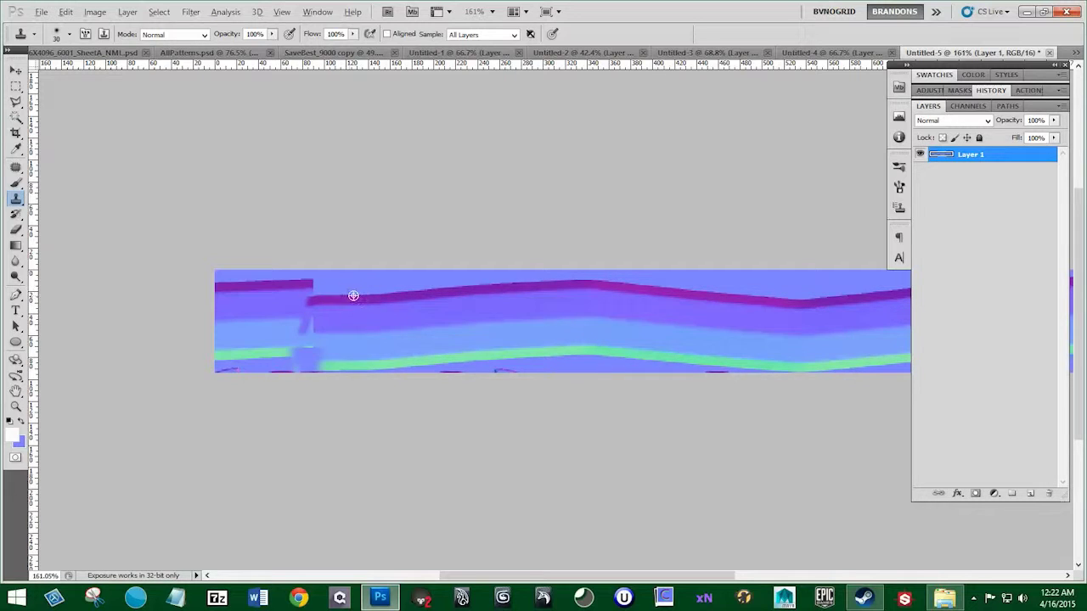
{"action": "left_click", "coordinate": [363, 295], "text": "alt"}
{"action": "mouse_move", "coordinate": [307, 294]}
{"action": "left_mouse_down"}
{"action": "mouse_move", "coordinate": [175, 277]}
{"action": "mouse_move", "coordinate": [310, 306]}
{"action": "mouse_move", "coordinate": [286, 354]}
{"action": "mouse_move", "coordinate": [308, 354]}
{"action": "mouse_move", "coordinate": [290, 324]}
{"action": "mouse_move", "coordinate": [256, 376]}
{"action": "mouse_move", "coordinate": [271, 340]}
{"action": "mouse_move", "coordinate": [247, 363]}
{"action": "left_mouse_up"}
{"action": "left_click", "coordinate": [335, 297], "text": "alt"}
{"action": "mouse_move", "coordinate": [266, 296]}
{"action": "left_mouse_down"}
{"action": "mouse_move", "coordinate": [227, 295]}
{"action": "mouse_move", "coordinate": [235, 279]}
{"action": "mouse_move", "coordinate": [243, 334]}
{"action": "mouse_move", "coordinate": [212, 380]}
{"action": "left_mouse_up"}
{"action": "scroll", "coordinate": [195, 300], "scroll_direction": "down", "scroll_amount": 4}
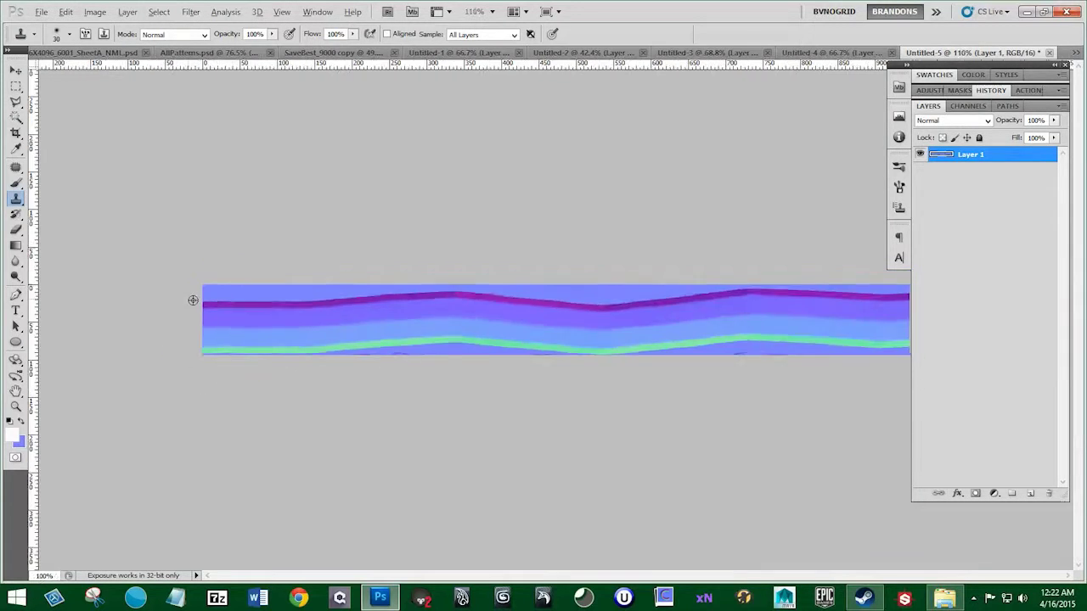
Step: Place a horizontal guide along the purple line and offset the strip by -90 px horizontally with Wrap Around
{"action": "left_click_drag", "start_coordinate": [580, 66], "coordinate": [608, 306]}
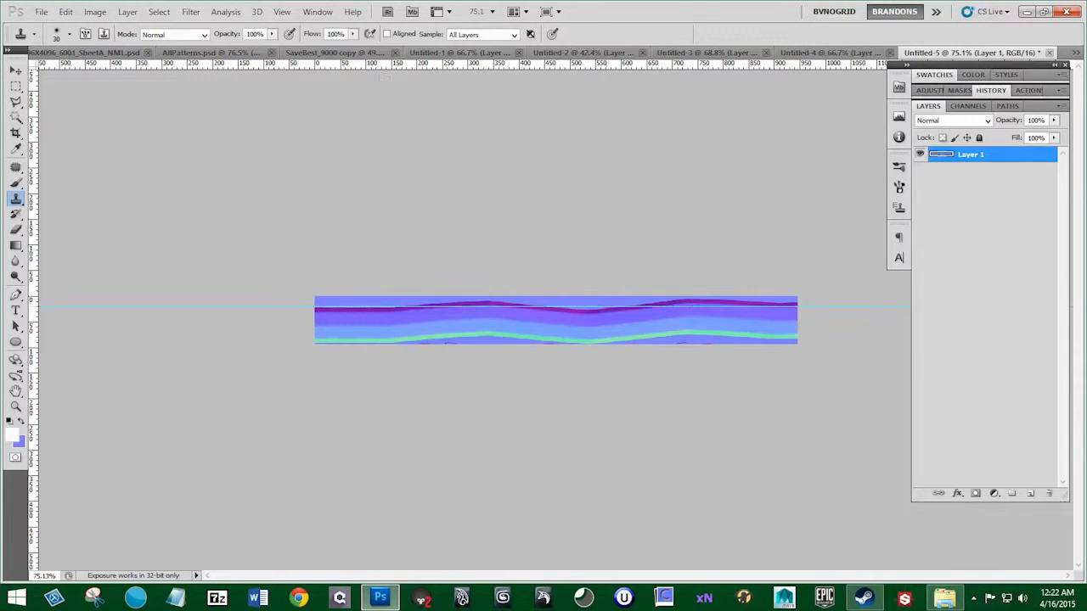
{"action": "left_click", "coordinate": [190, 11]}
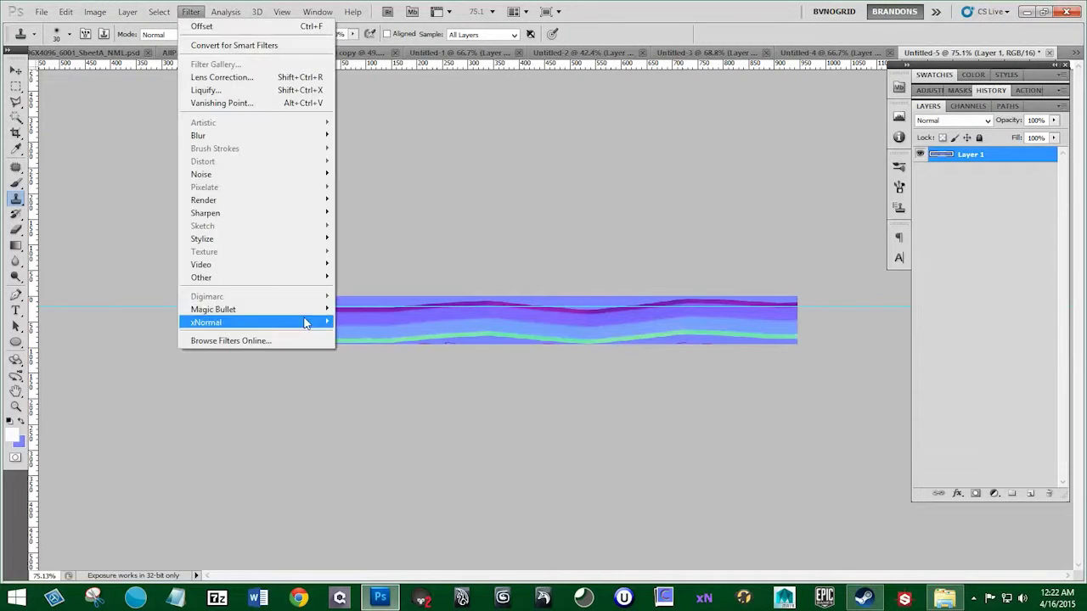
{"action": "mouse_move", "coordinate": [306, 277]}
{"action": "left_click", "coordinate": [401, 327]}
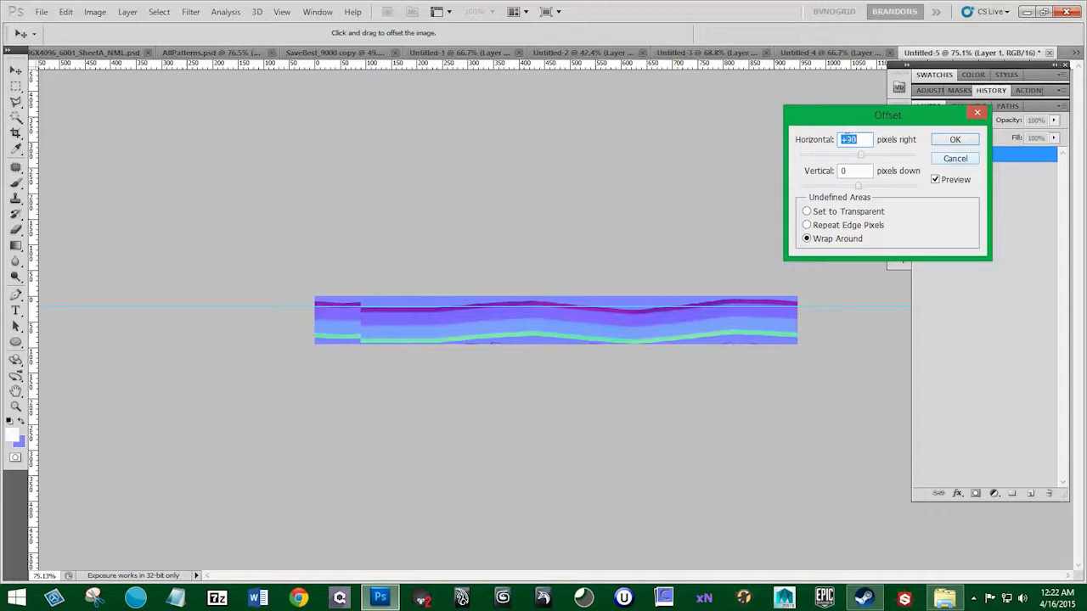
{"action": "type", "text": "-90"}
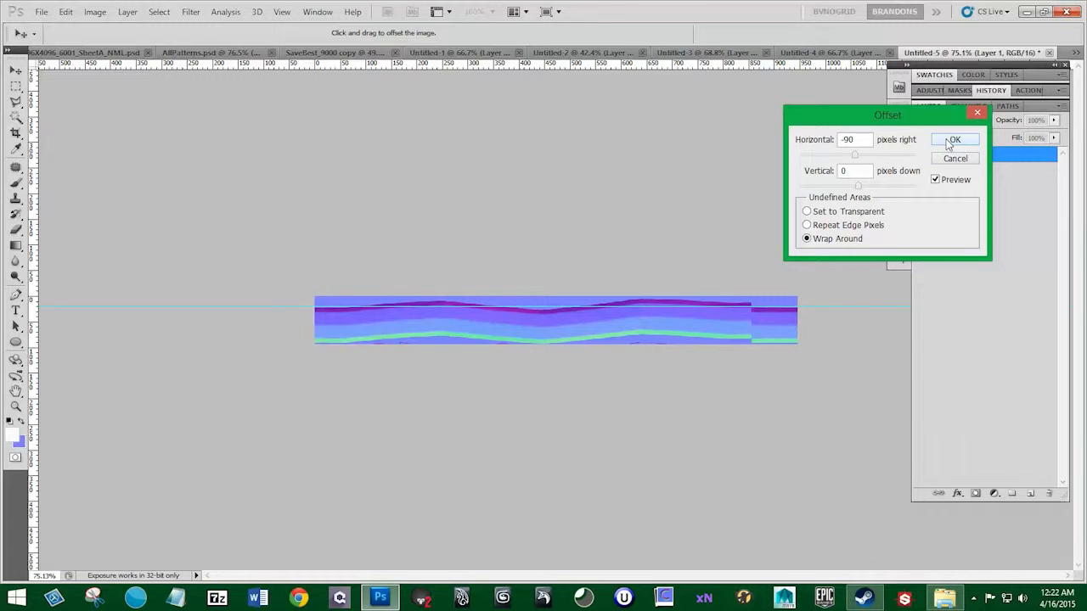
{"action": "left_click", "coordinate": [949, 144]}
{"action": "scroll", "coordinate": [837, 342], "scroll_direction": "up", "scroll_amount": 5}
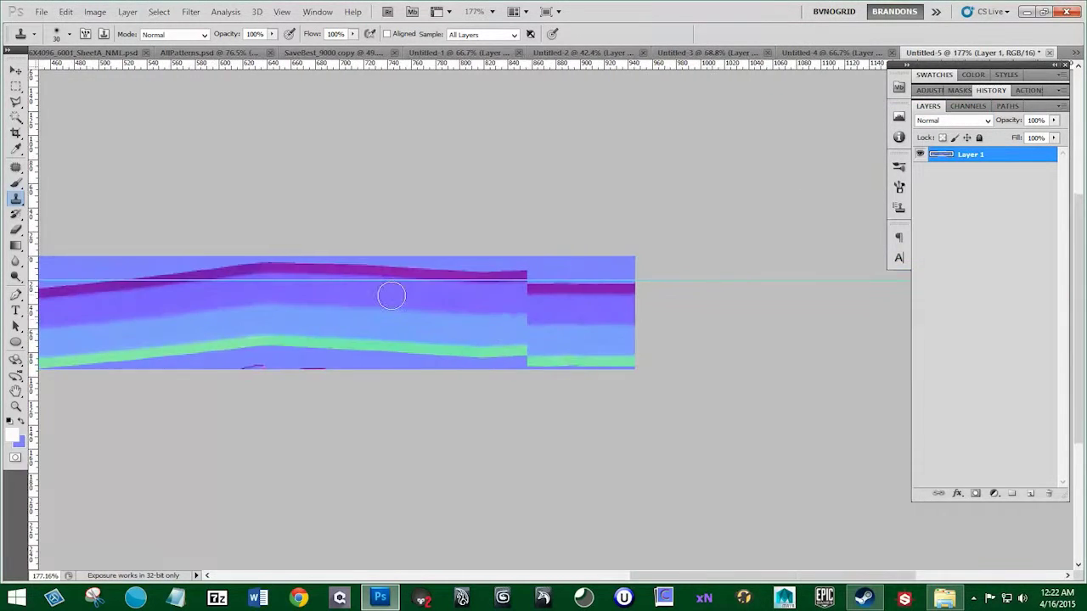
Step: Select the part of the strip left of the seam and rotate it about 0.66° to line up its two ends
{"action": "scroll", "coordinate": [477, 310], "scroll_direction": "down", "scroll_amount": 5}
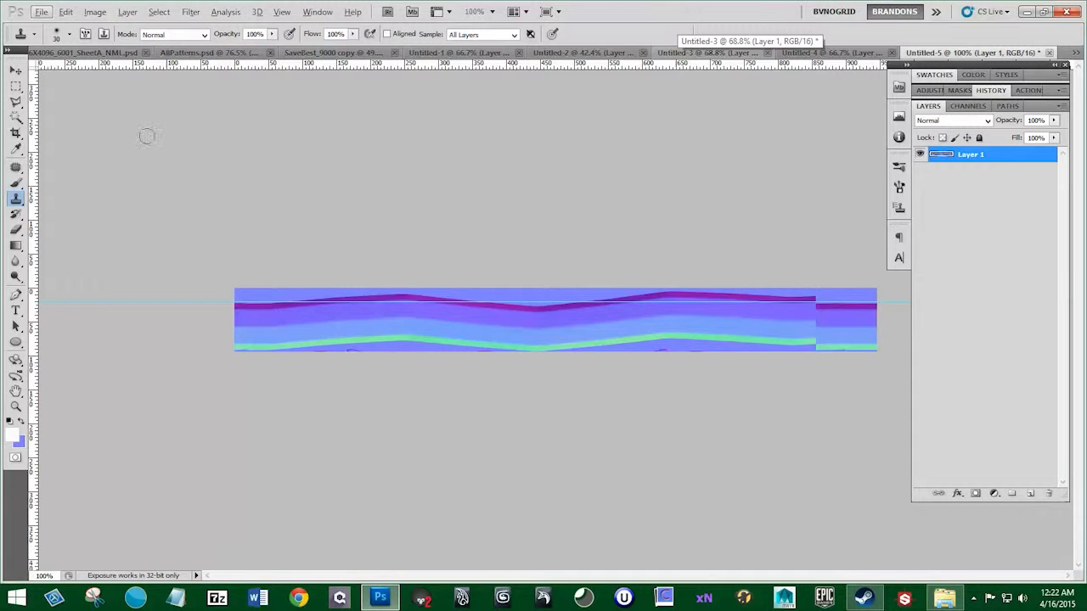
{"action": "left_click", "coordinate": [16, 86]}
{"action": "left_click_drag", "start_coordinate": [746, 419], "coordinate": [811, 424]}
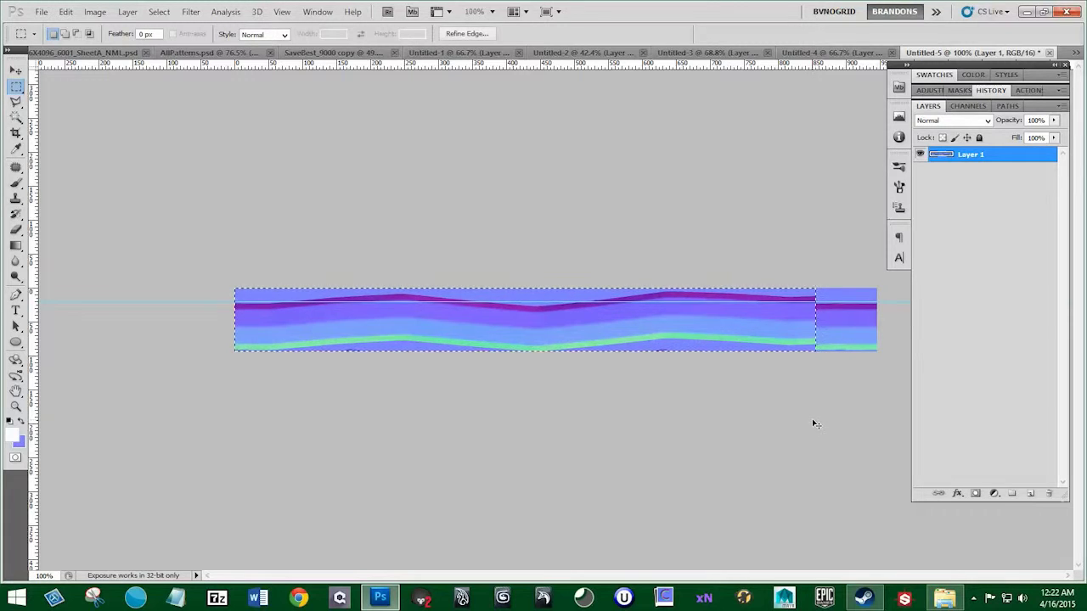
{"action": "key", "text": "ctrl+t"}
{"action": "left_click_drag", "start_coordinate": [830, 259], "coordinate": [841, 263]}
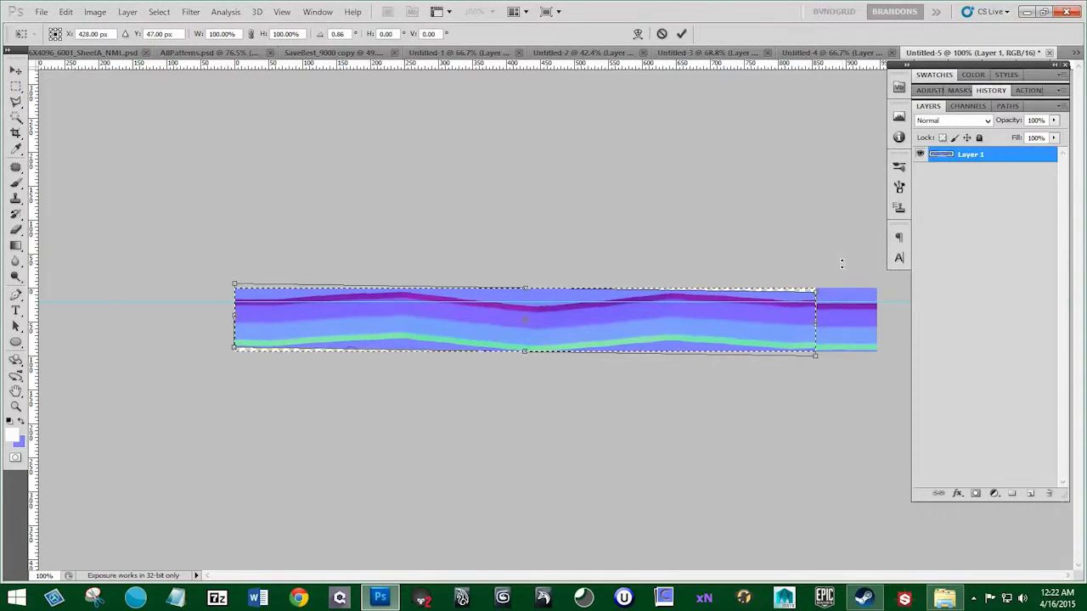
{"action": "key", "text": "Return"}
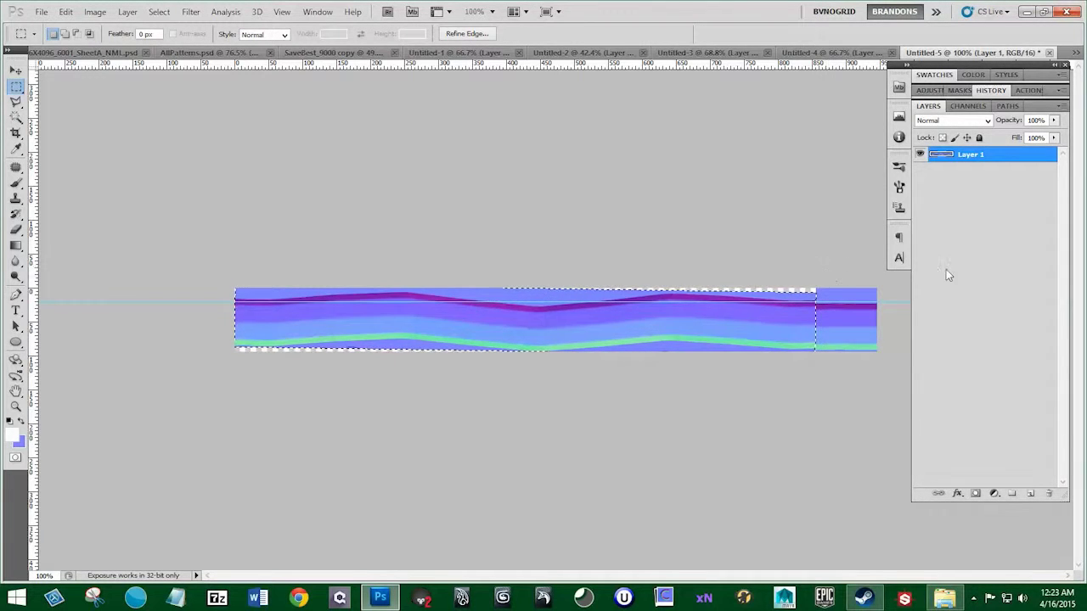
Step: Add a layer beneath Layer 1, fill the gaps with the flat blue sampled from the strip, and deselect
{"action": "left_click", "coordinate": [1030, 494]}
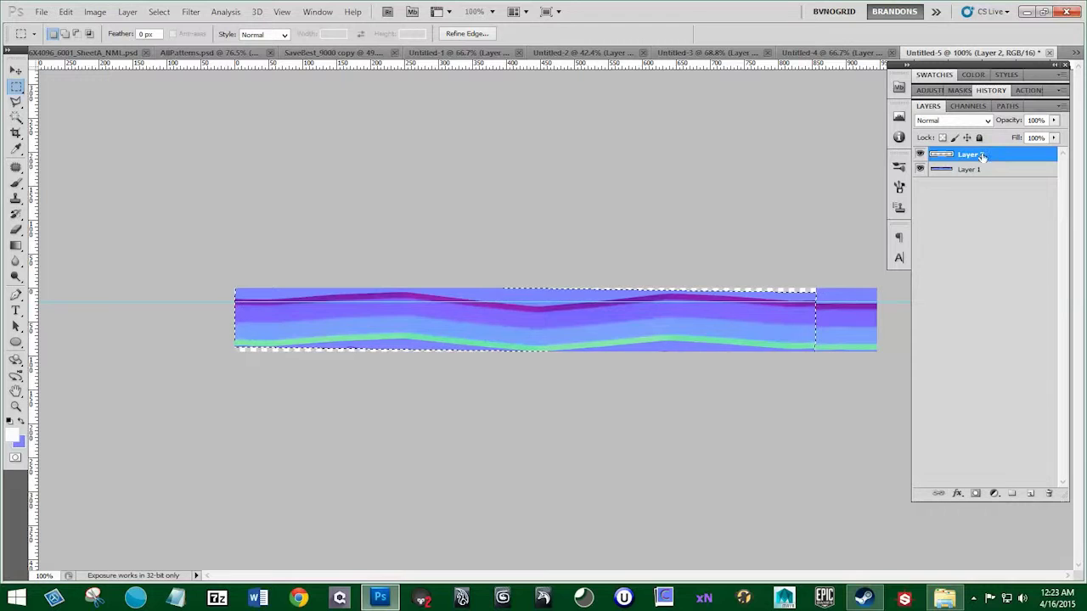
{"action": "left_click_drag", "start_coordinate": [993, 155], "coordinate": [989, 235]}
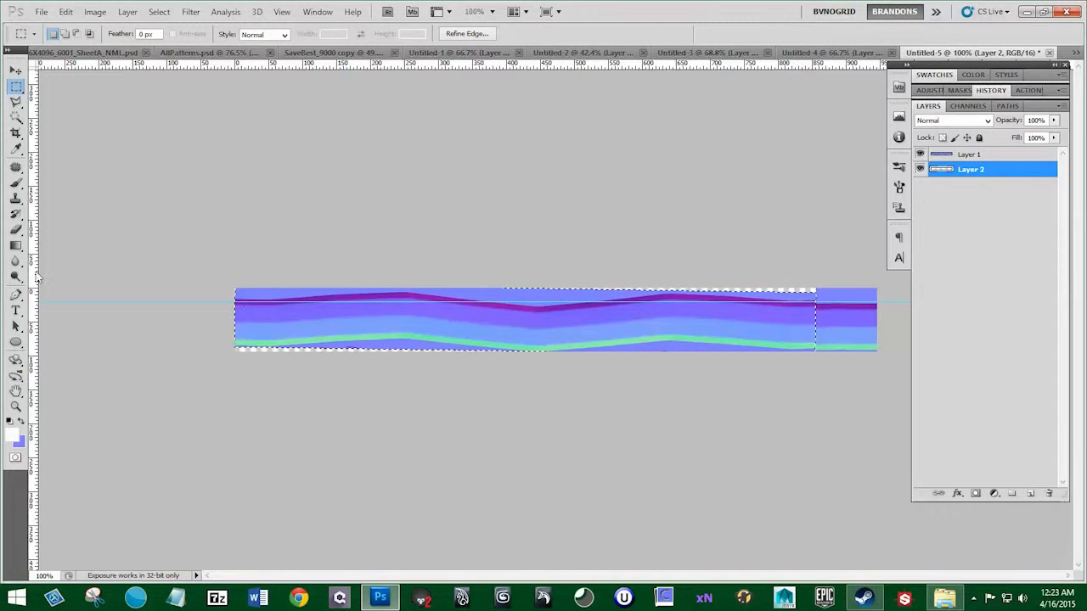
{"action": "left_click", "coordinate": [15, 149]}
{"action": "left_click", "coordinate": [846, 294]}
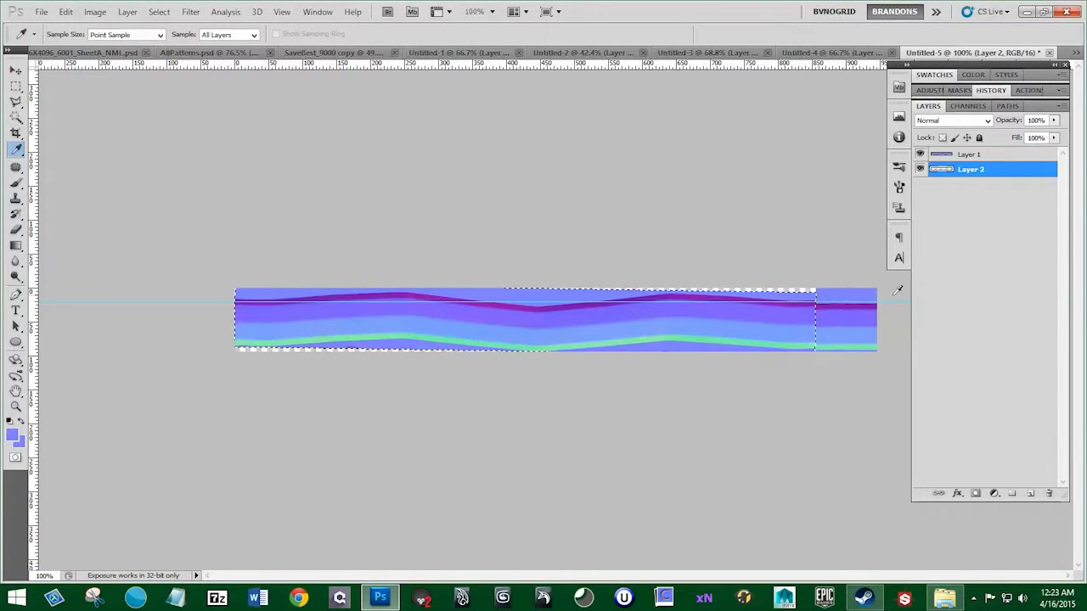
{"action": "key", "text": "ctrl+d"}
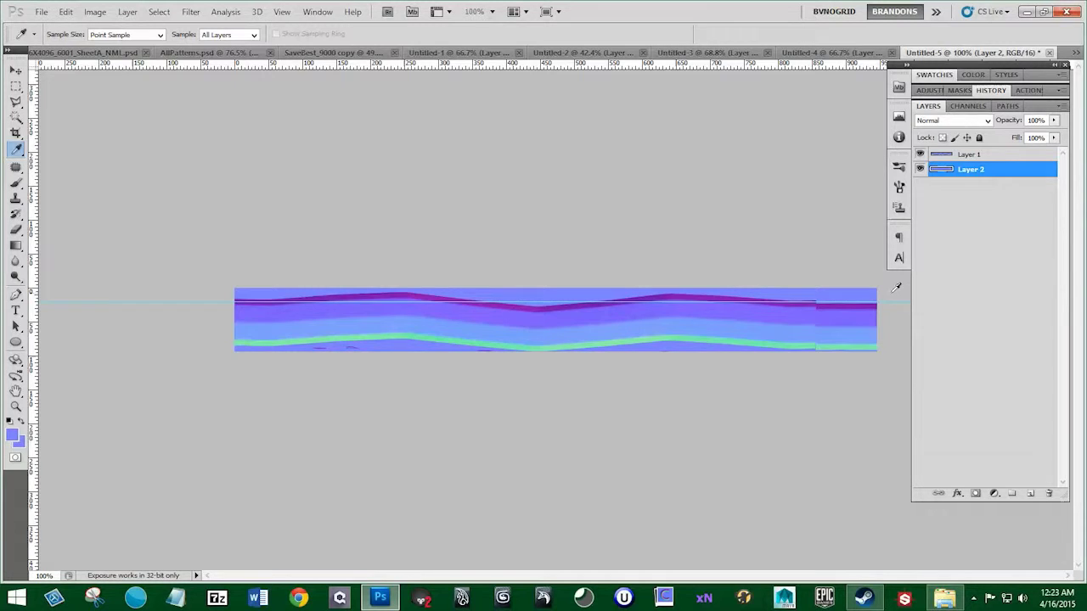
Step: Brush flat blue over the stray marks along the strip's lower edge on Layer 1 and crop the image at the seam, about 855 px wide
{"action": "left_click", "coordinate": [11, 184]}
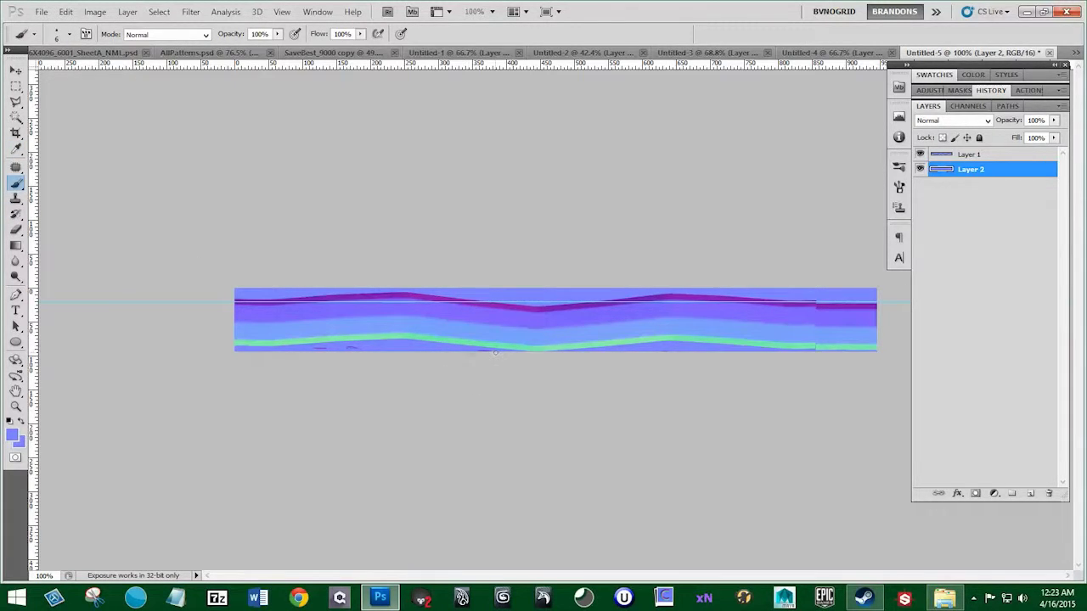
{"action": "left_click", "coordinate": [985, 158]}
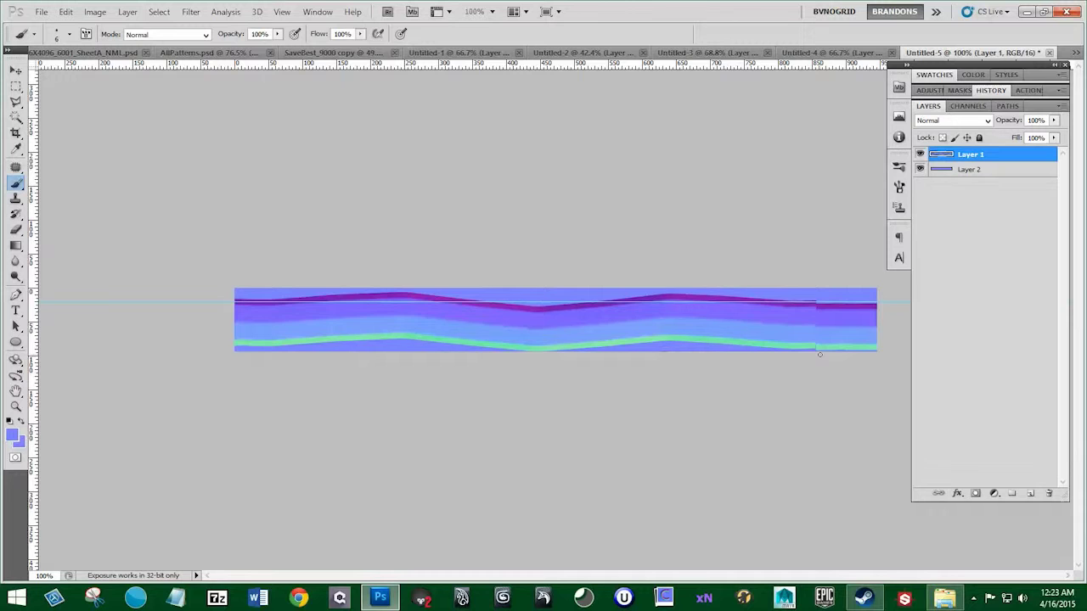
{"action": "left_click", "coordinate": [15, 133]}
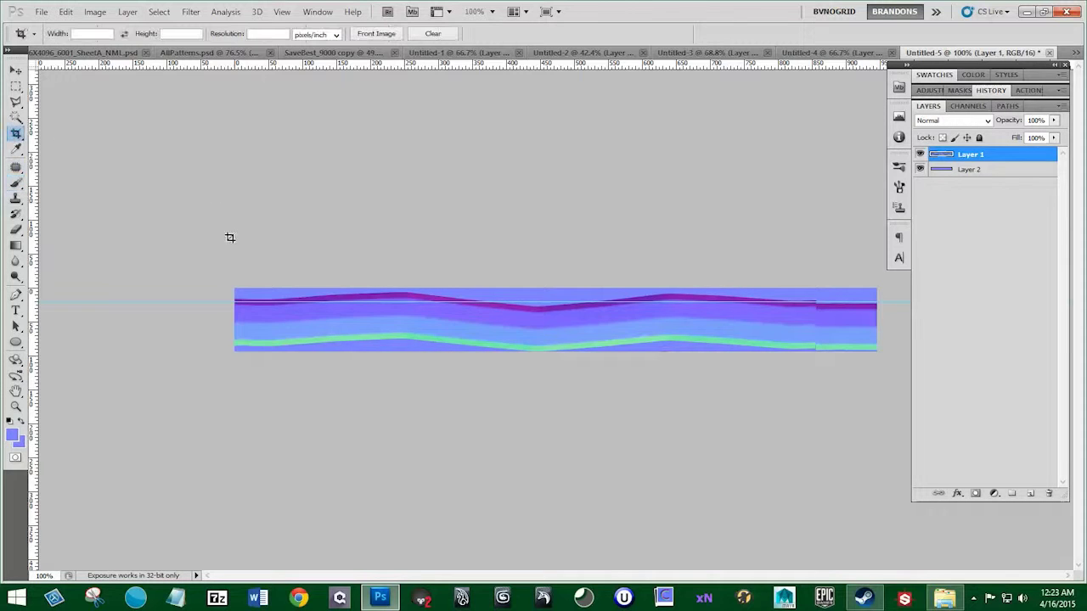
{"action": "left_click_drag", "start_coordinate": [619, 404], "coordinate": [814, 440]}
{"action": "left_click", "coordinate": [681, 33]}
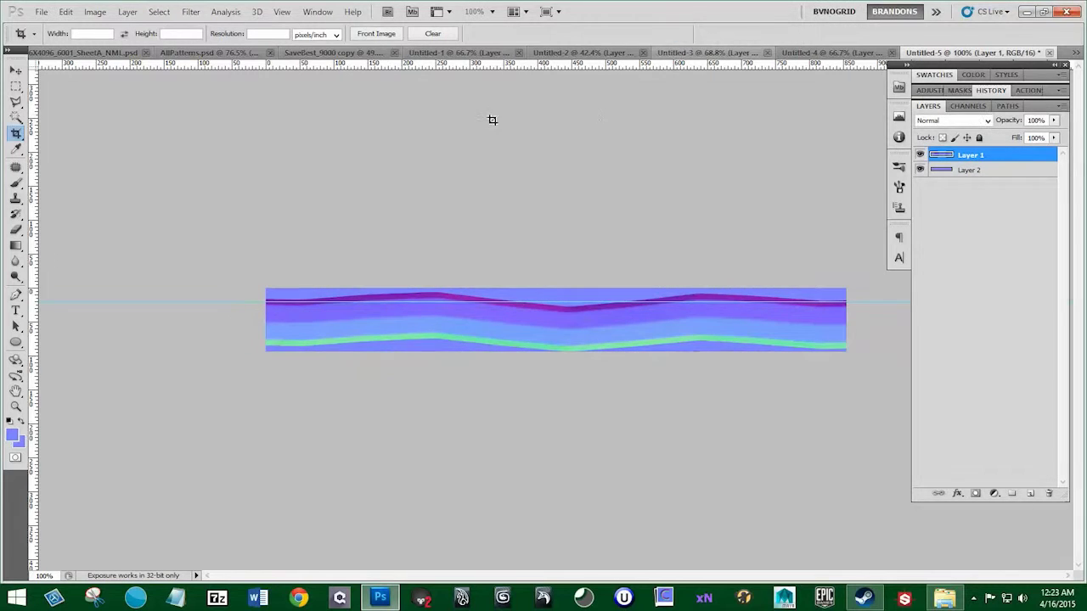
Step: Offset Layer 1 of the cropped strip by -90 px horizontally with Wrap Around to expose the seam
{"action": "left_click", "coordinate": [190, 12]}
{"action": "mouse_move", "coordinate": [287, 278]}
{"action": "left_click", "coordinate": [358, 329]}
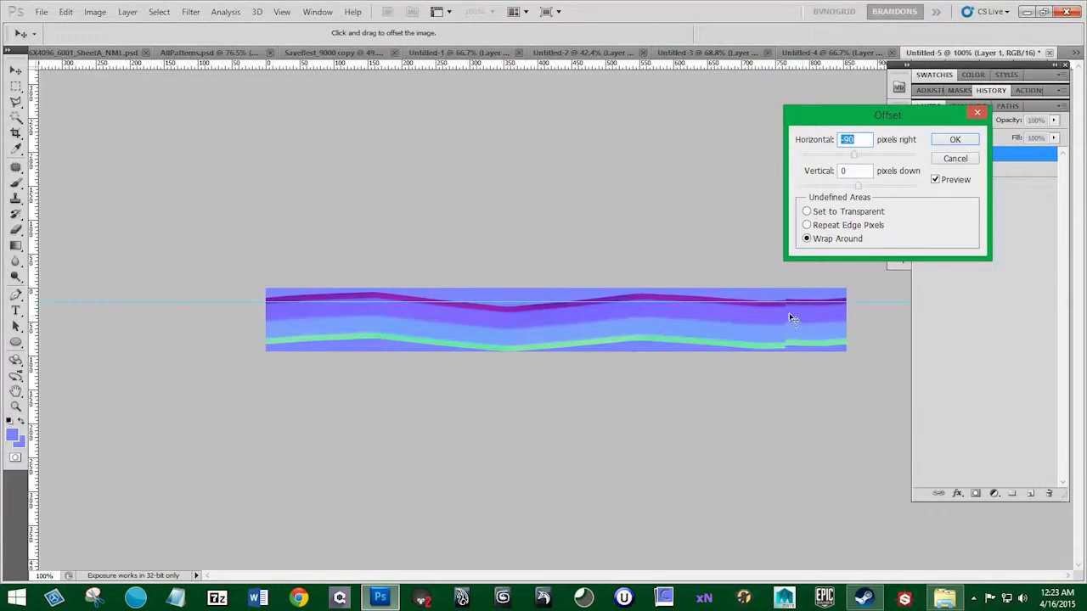
{"action": "left_click", "coordinate": [949, 140]}
{"action": "scroll", "coordinate": [856, 326], "scroll_direction": "up", "scroll_amount": 3}
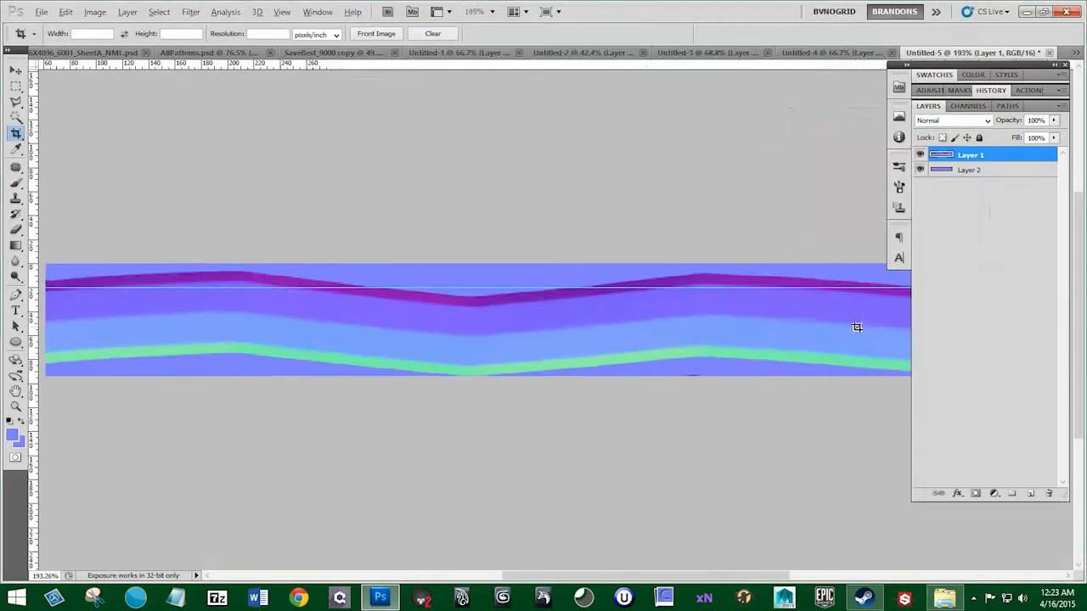
Step: Clone Stamp the vertical seam near the strip's right end on Layer 1, from the purple edge down to the green edge, so the bands join smoothly
{"action": "left_click_drag", "start_coordinate": [856, 325], "coordinate": [546, 267]}
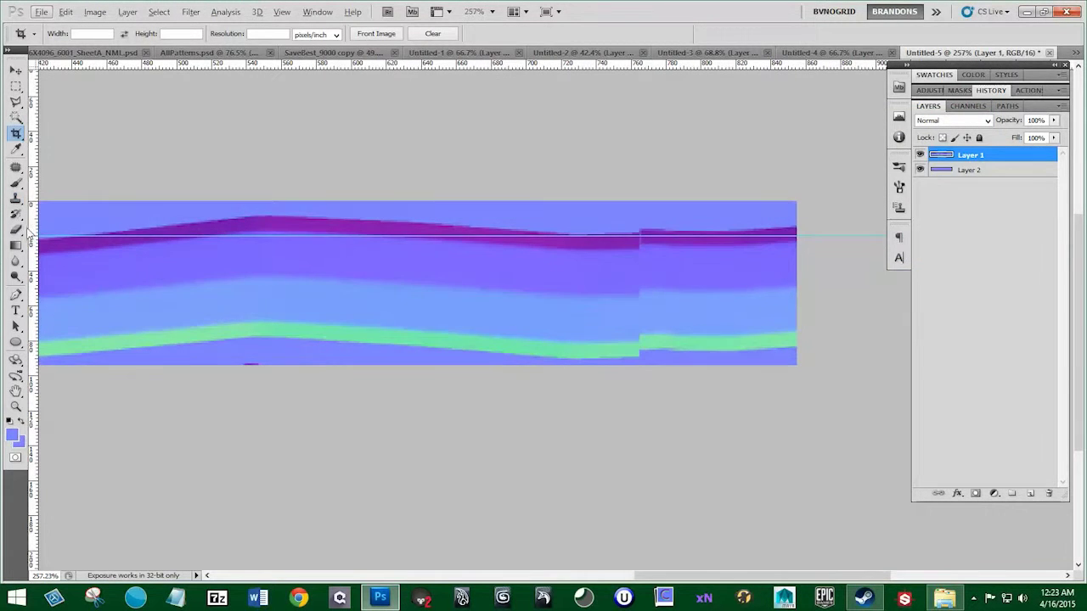
{"action": "left_click", "coordinate": [15, 197]}
{"action": "left_click", "coordinate": [85, 197]}
{"action": "left_click", "coordinate": [596, 236], "text": "alt"}
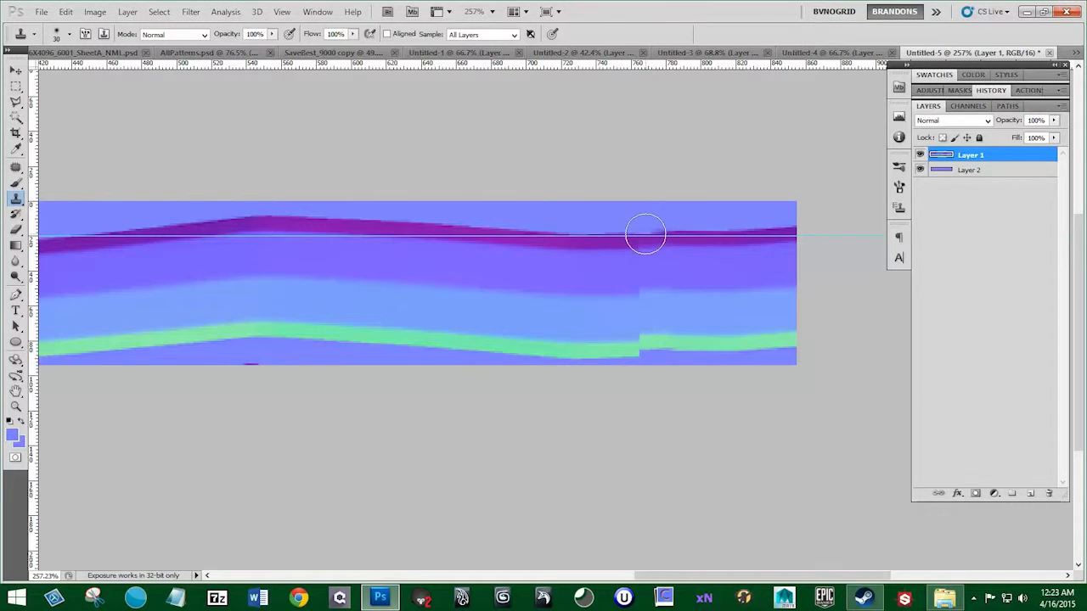
{"action": "mouse_move", "coordinate": [645, 234]}
{"action": "left_mouse_down"}
{"action": "mouse_move", "coordinate": [647, 360]}
{"action": "mouse_move", "coordinate": [724, 343]}
{"action": "left_mouse_up"}
{"action": "key", "text": "ctrl+z"}
{"action": "left_click_drag", "start_coordinate": [645, 233], "coordinate": [640, 344]}
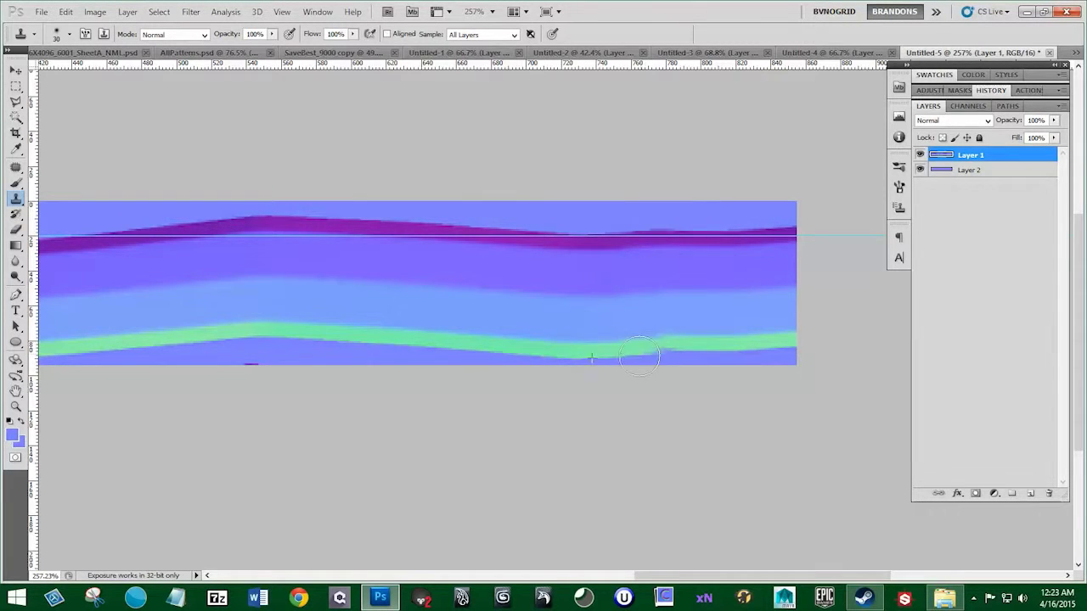
Step: Merge Layer 1 and Layer 2 of the strip image into one layer
{"action": "scroll", "coordinate": [620, 307], "scroll_direction": "down", "scroll_amount": 5}
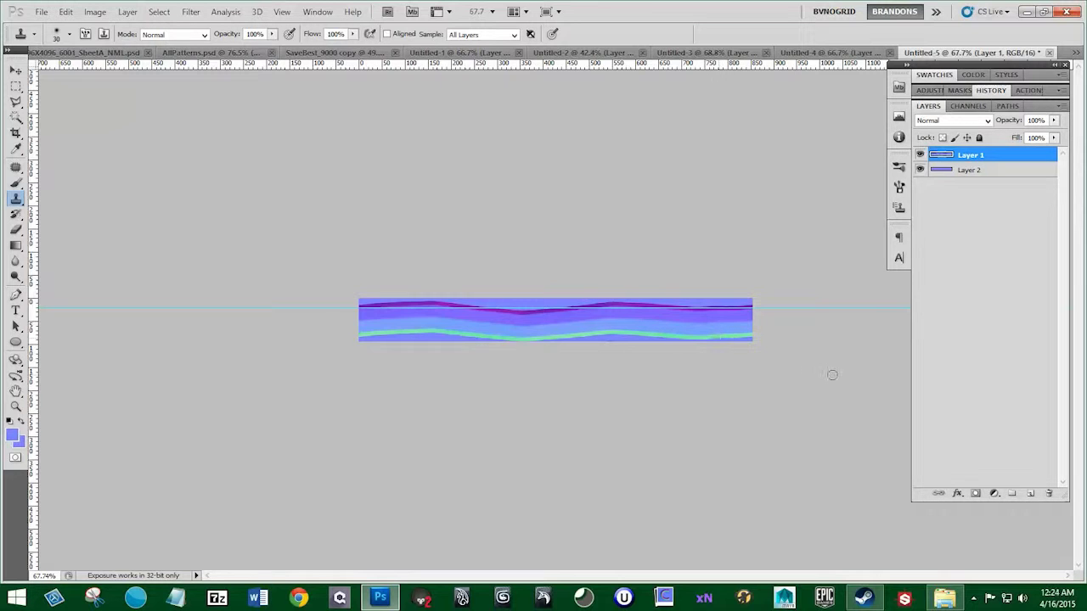
{"action": "scroll", "coordinate": [726, 383], "scroll_direction": "down", "scroll_amount": 1}
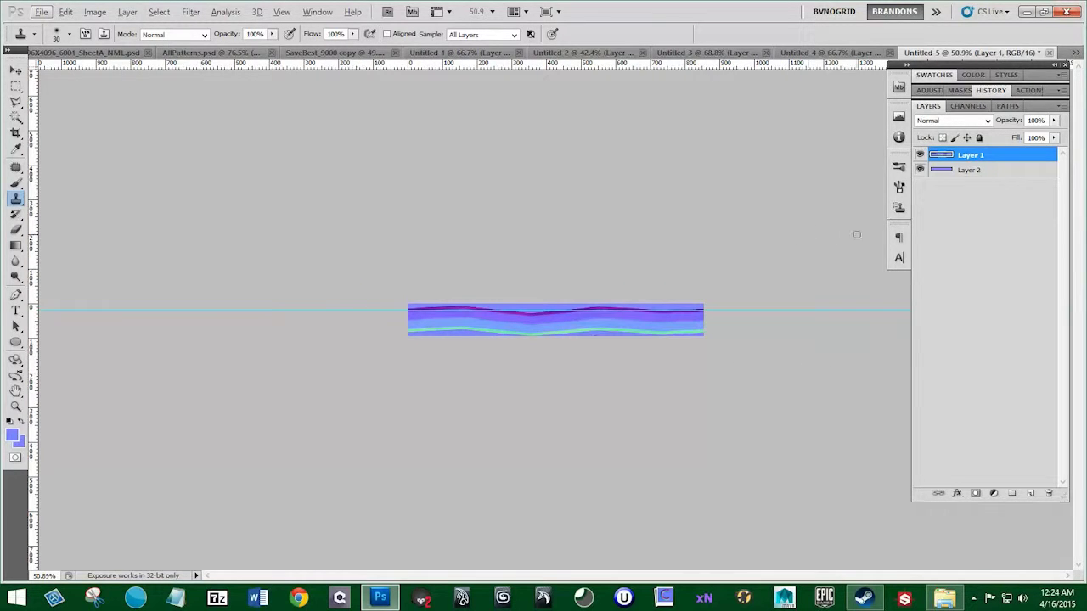
{"action": "left_click", "coordinate": [968, 170], "text": "shift"}
{"action": "right_click", "coordinate": [973, 160]}
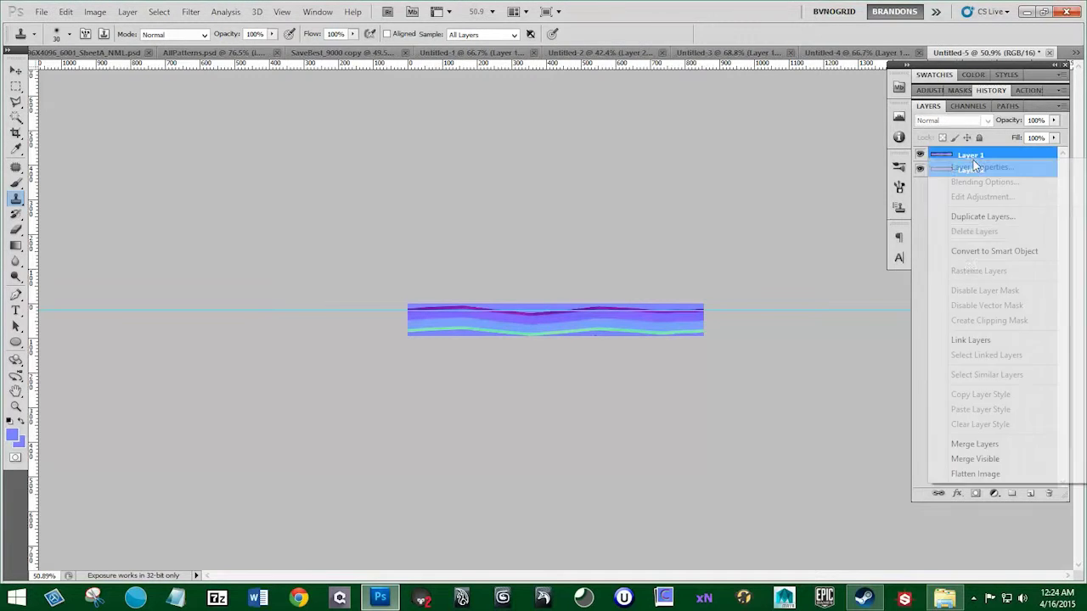
{"action": "left_click", "coordinate": [975, 444]}
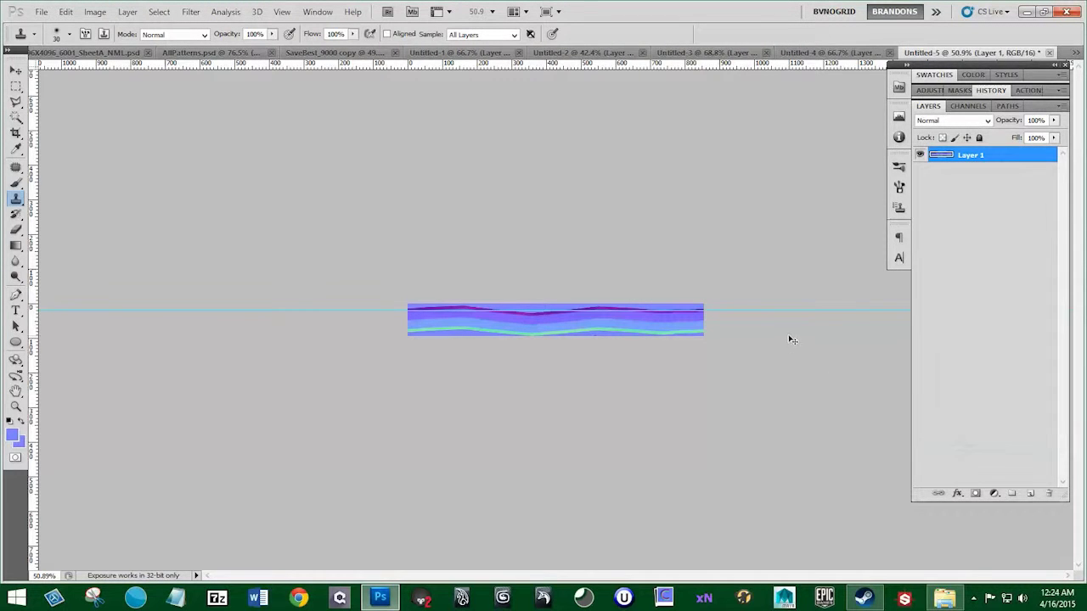
Step: Copy the whole repaired strip and paste it onto a new layer in Untitled-4, over the original wavy strip
{"action": "key", "text": "ctrl+a"}
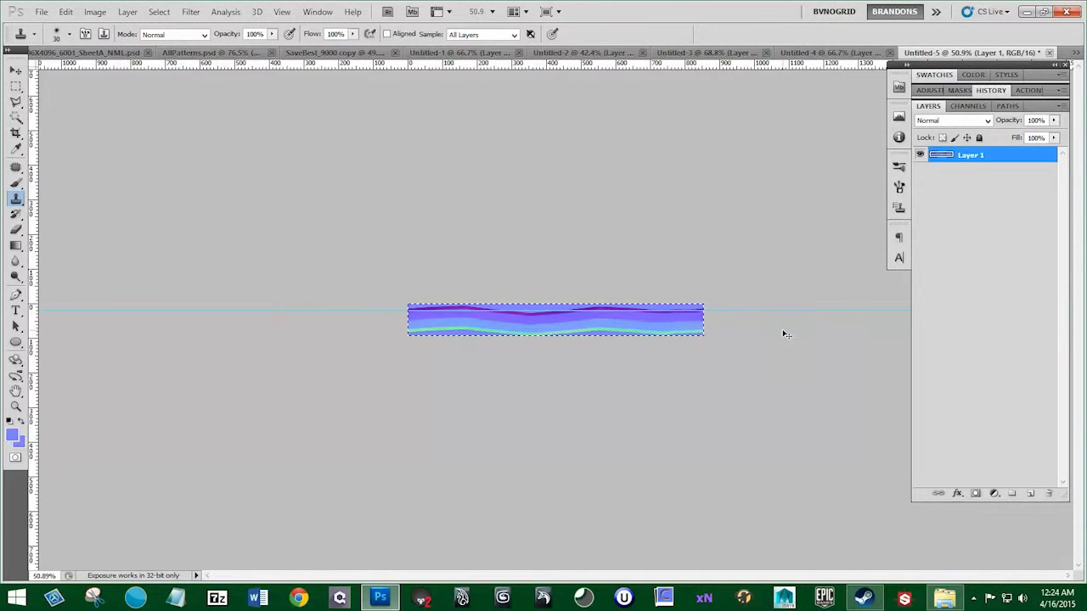
{"action": "left_click", "coordinate": [805, 53]}
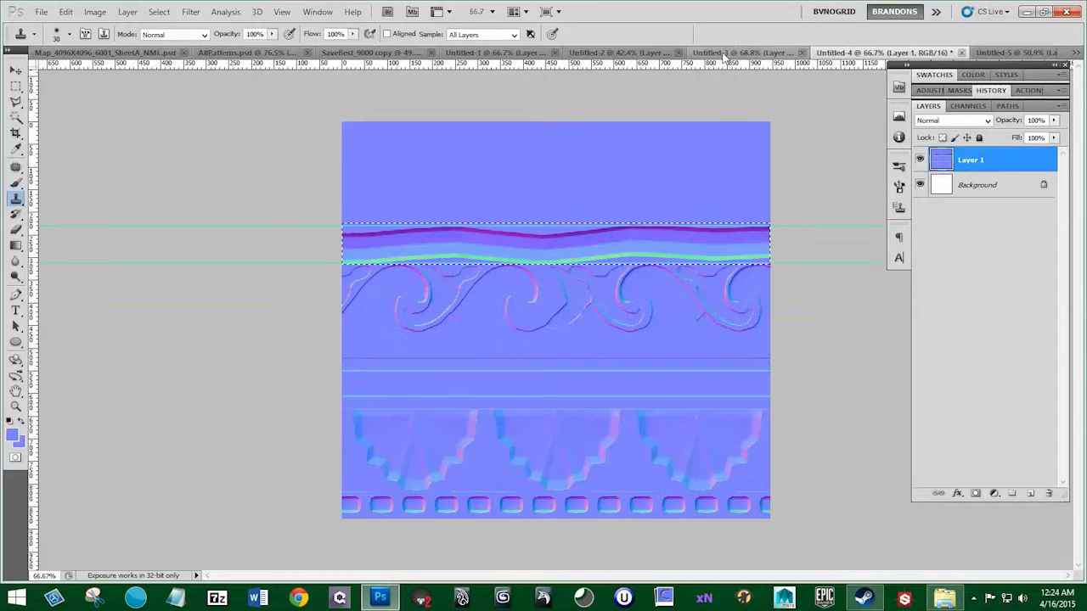
{"action": "left_click", "coordinate": [1027, 491]}
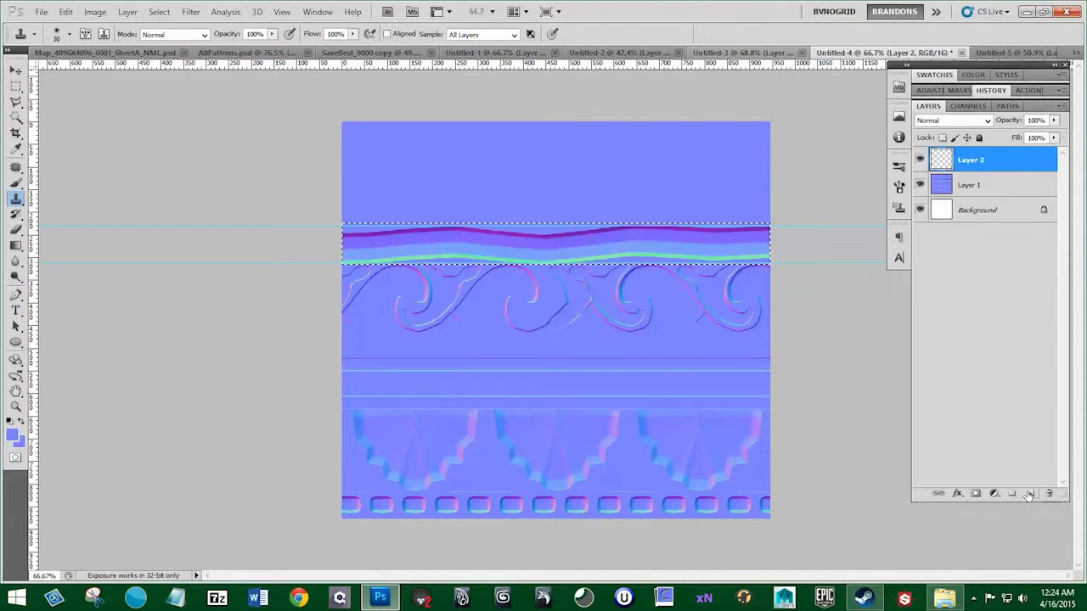
{"action": "key", "text": "ctrl+v"}
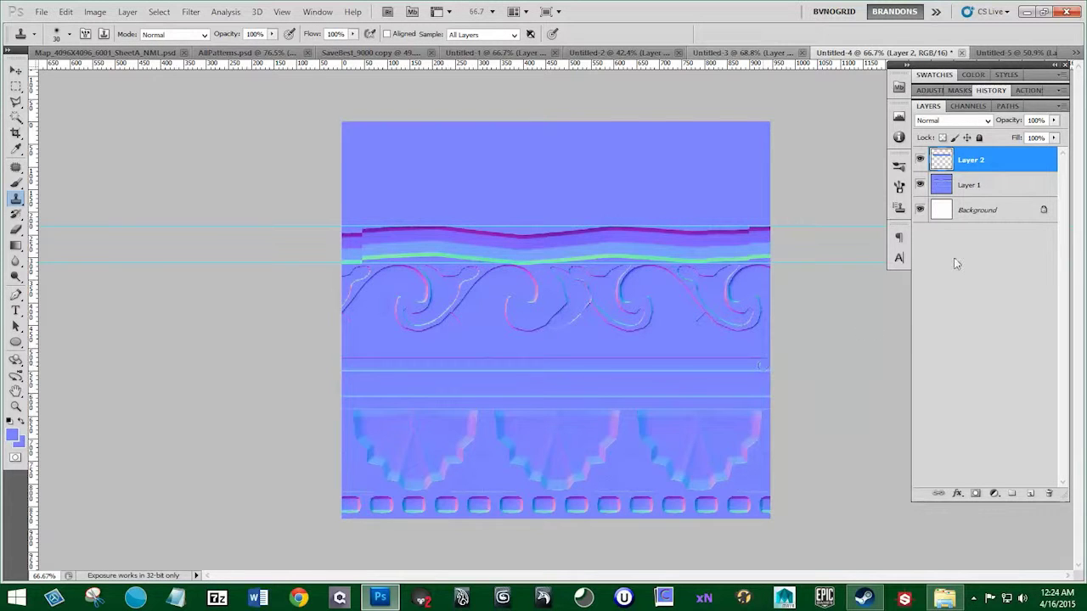
Step: Scale the pasted strip proportionally about its centre to about 110.46% so it spans the full canvas width
{"action": "key", "text": "ctrl+t"}
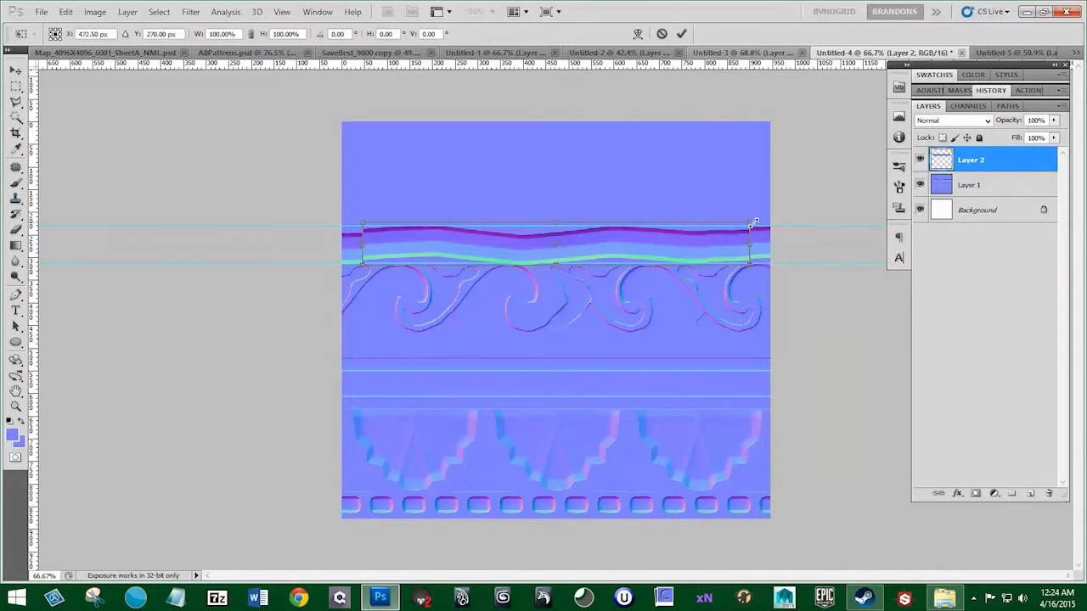
{"action": "left_click_drag", "start_coordinate": [757, 220], "coordinate": [774, 211]}
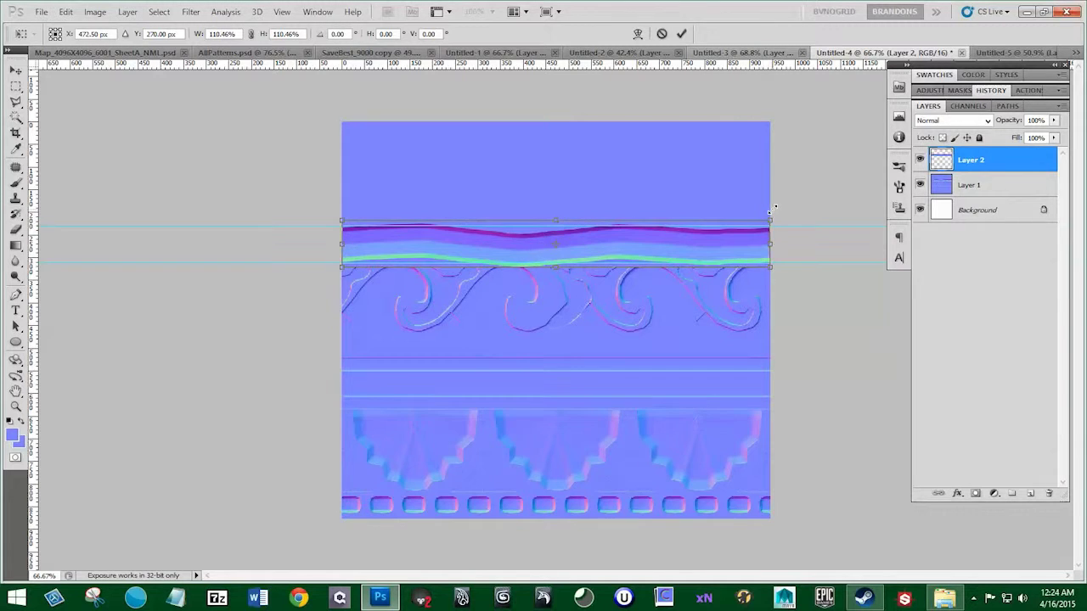
{"action": "key", "text": "Return"}
{"action": "key", "text": "s"}
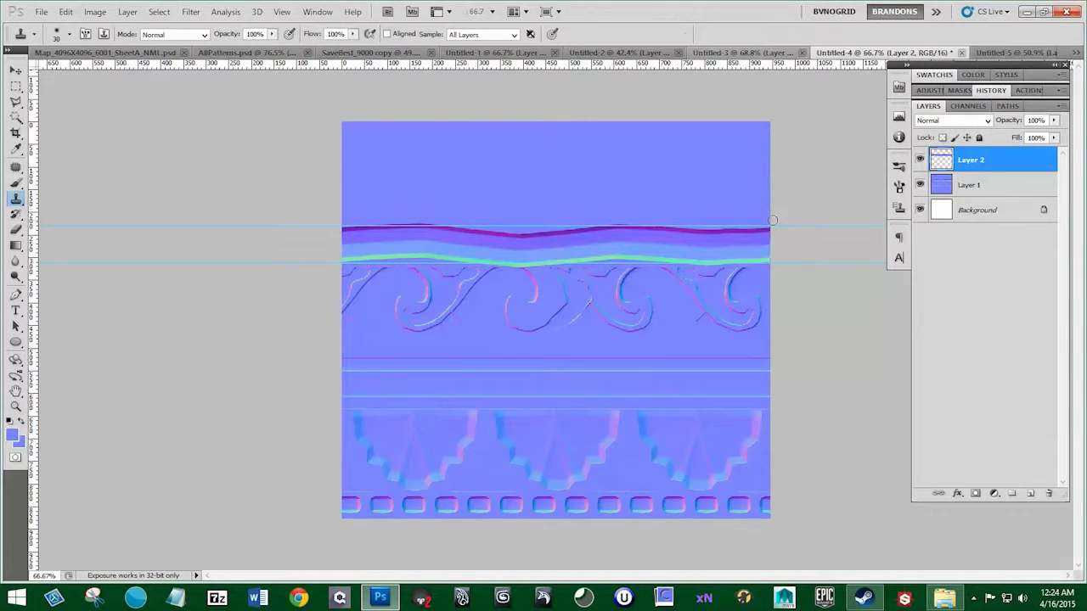
Step: Nudge the scaled strip up a few pixels to align it over the original strip between the guides
{"action": "key", "text": "v"}
{"action": "key", "text": "Up"}
{"action": "key", "text": "Up"}
{"action": "key", "text": "Up"}
{"action": "key", "text": "Up"}
{"action": "key", "text": "Up"}
{"action": "key", "text": "Up"}
{"action": "key", "text": "Down"}
{"action": "key", "text": "Down"}
{"action": "key", "text": "Down"}
{"action": "key", "text": "Down"}
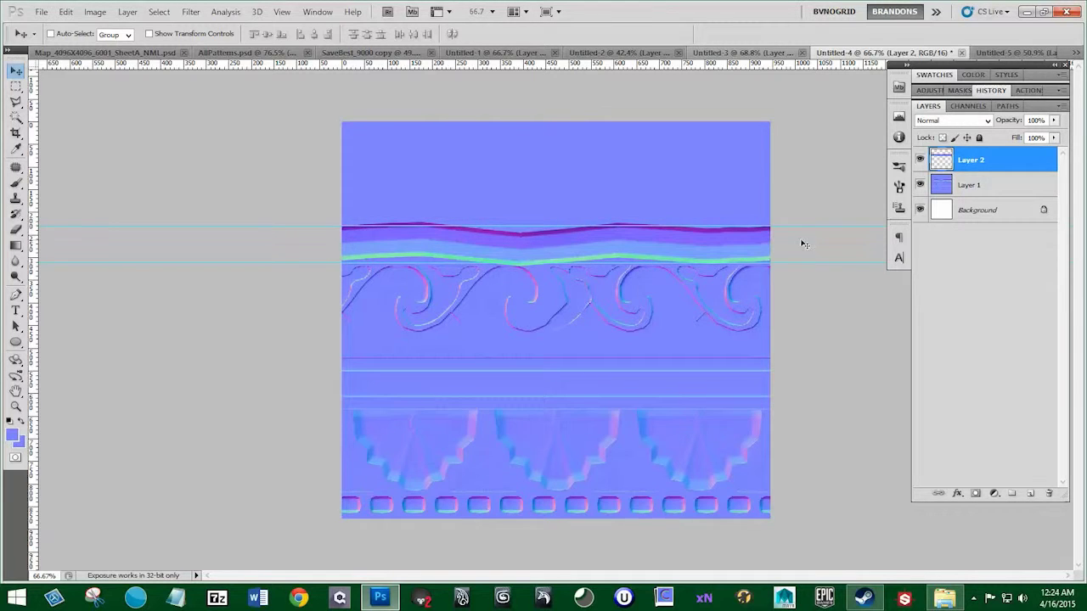
Step: Merge Layer 2 with Layer 1 and delete the Background layer
{"action": "left_click", "coordinate": [976, 190], "text": "shift"}
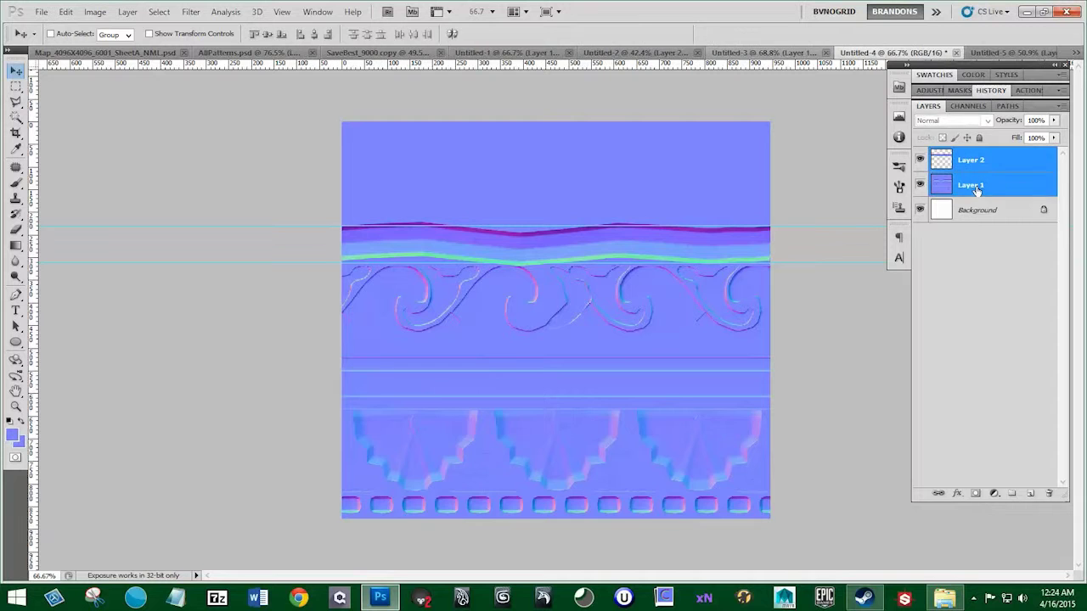
{"action": "right_click", "coordinate": [977, 190]}
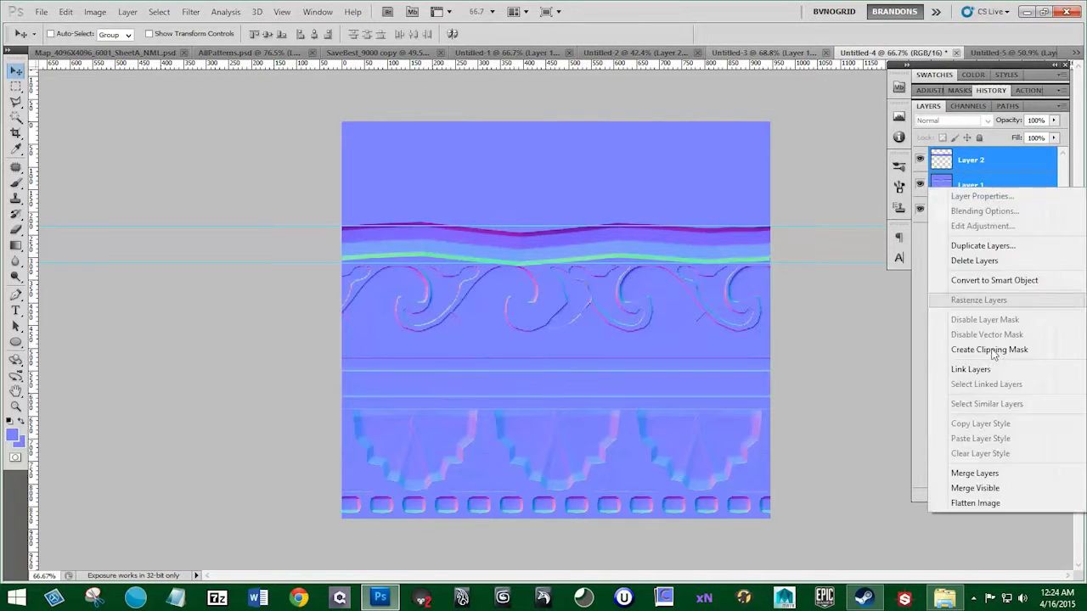
{"action": "left_click", "coordinate": [974, 473]}
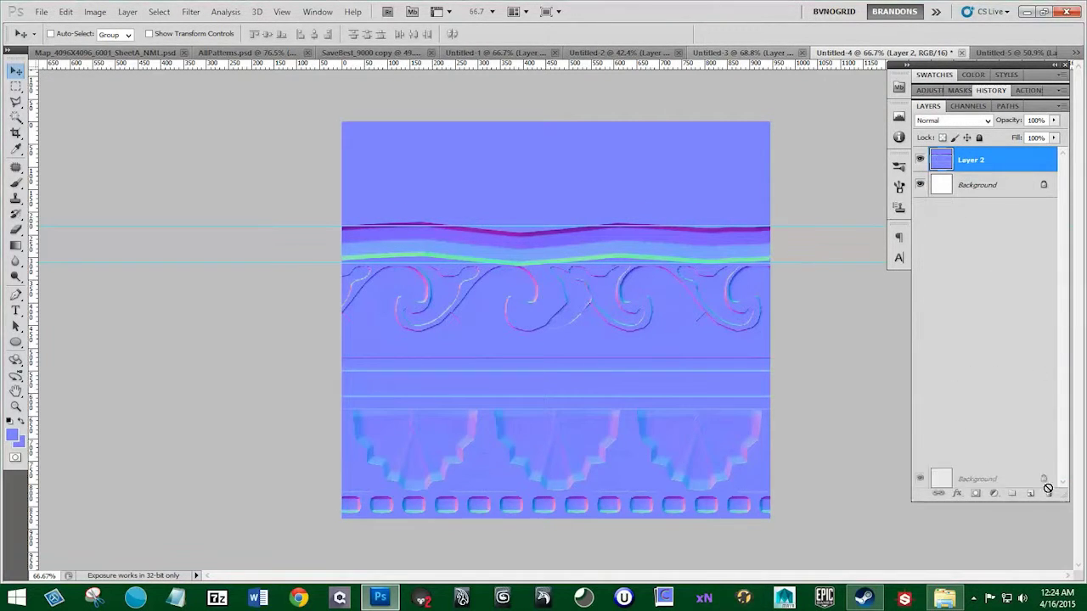
{"action": "left_click", "coordinate": [65, 12]}
{"action": "mouse_move", "coordinate": [192, 16]}
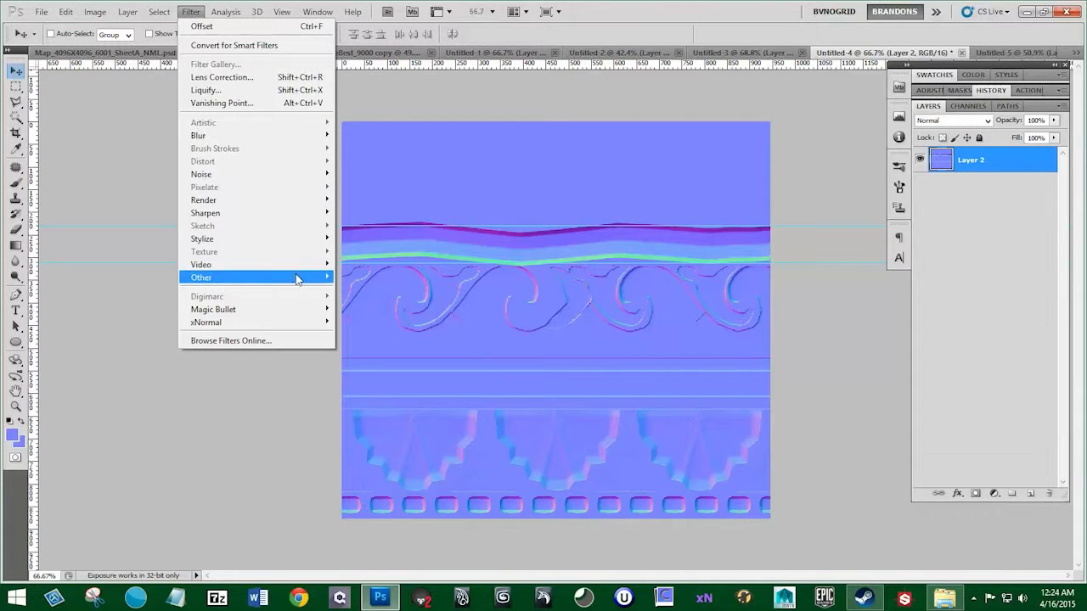
{"action": "mouse_move", "coordinate": [323, 277]}
{"action": "left_click", "coordinate": [371, 327]}
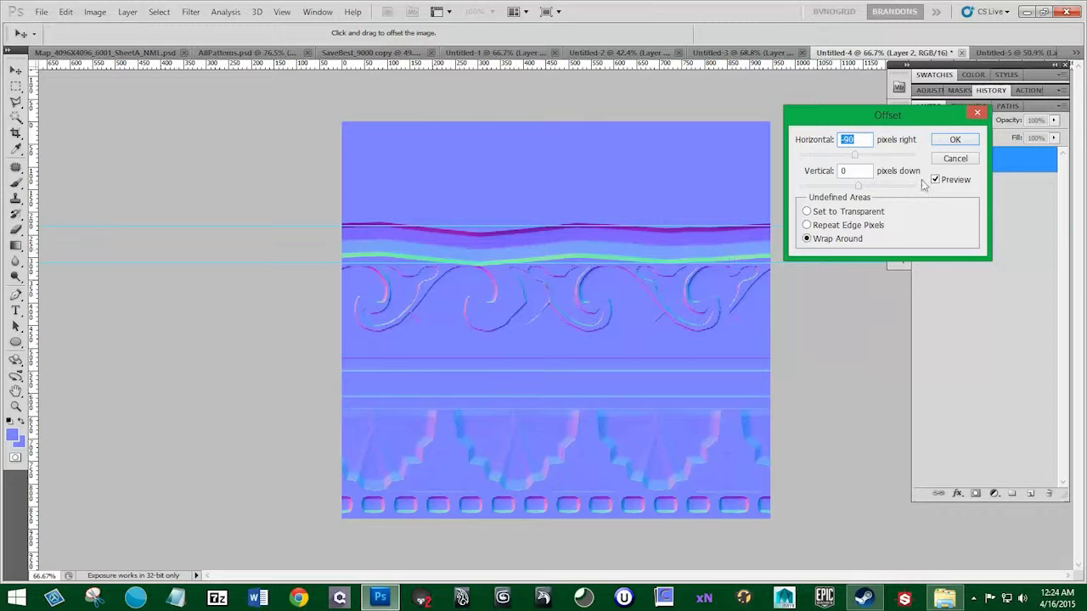
{"action": "left_click", "coordinate": [949, 160]}
Step: Clone Stamp the wavy strip's right end out to the canvas edge to remove the leftover edge pixels
{"action": "scroll", "coordinate": [797, 252], "scroll_direction": "up", "scroll_amount": 10}
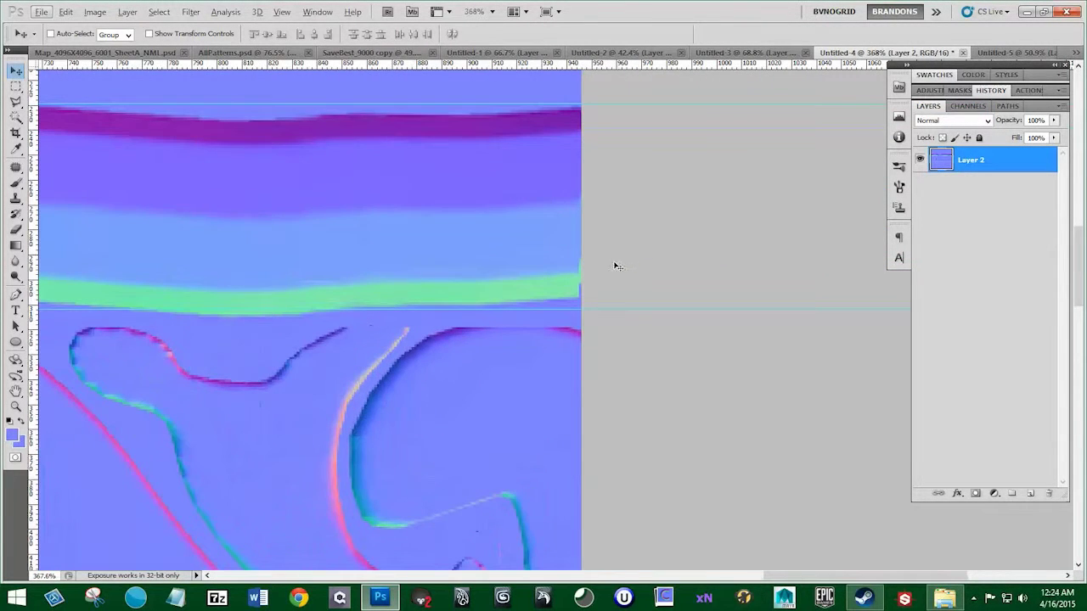
{"action": "left_click", "coordinate": [15, 198]}
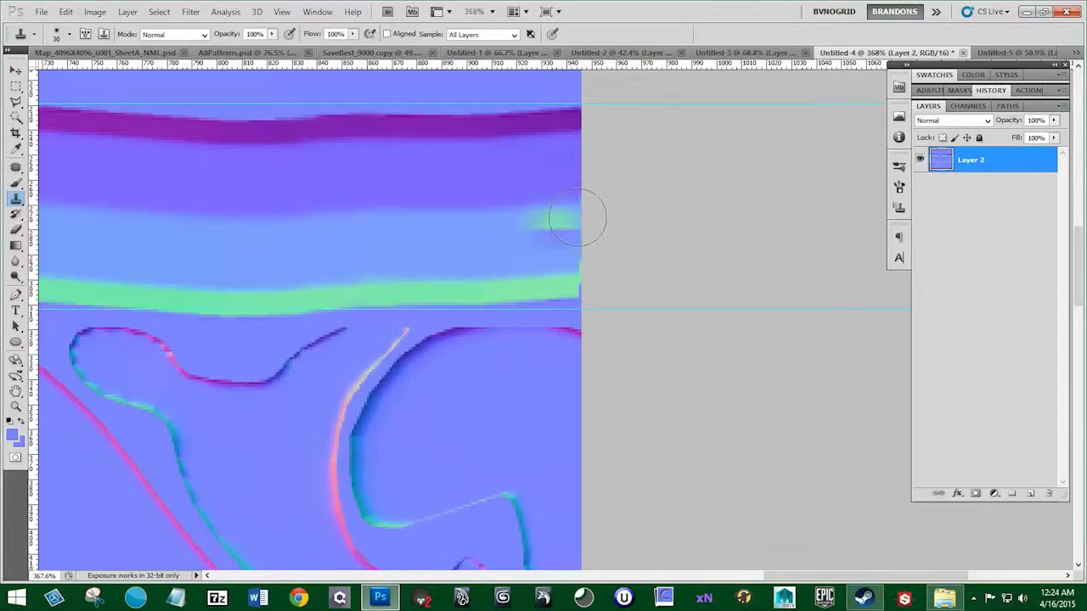
{"action": "left_click", "coordinate": [555, 112], "text": "alt"}
{"action": "left_click_drag", "start_coordinate": [574, 117], "coordinate": [574, 219]}
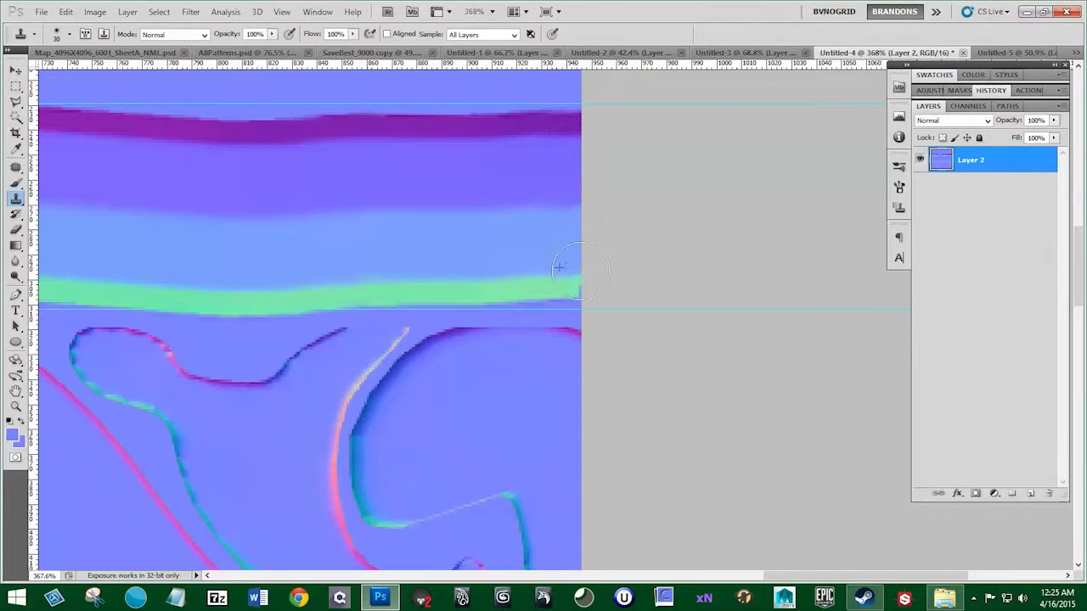
Step: Define the whole ornament section as a pattern named 4thPattern
{"action": "scroll", "coordinate": [702, 241], "scroll_direction": "down", "scroll_amount": 2}
{"action": "scroll", "coordinate": [701, 241], "scroll_direction": "down", "scroll_amount": 5}
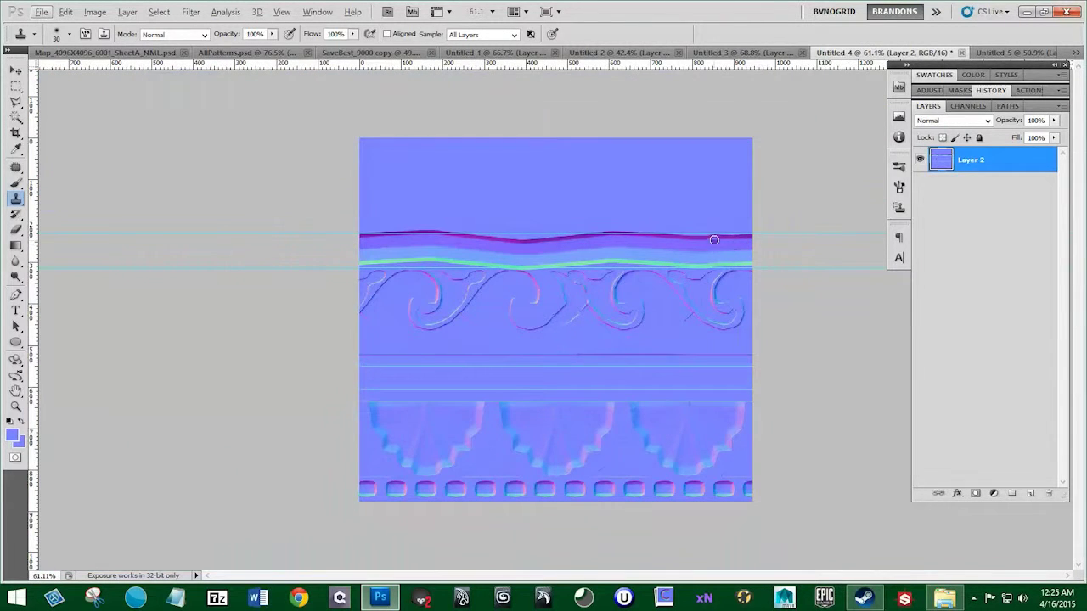
{"action": "left_click", "coordinate": [66, 11]}
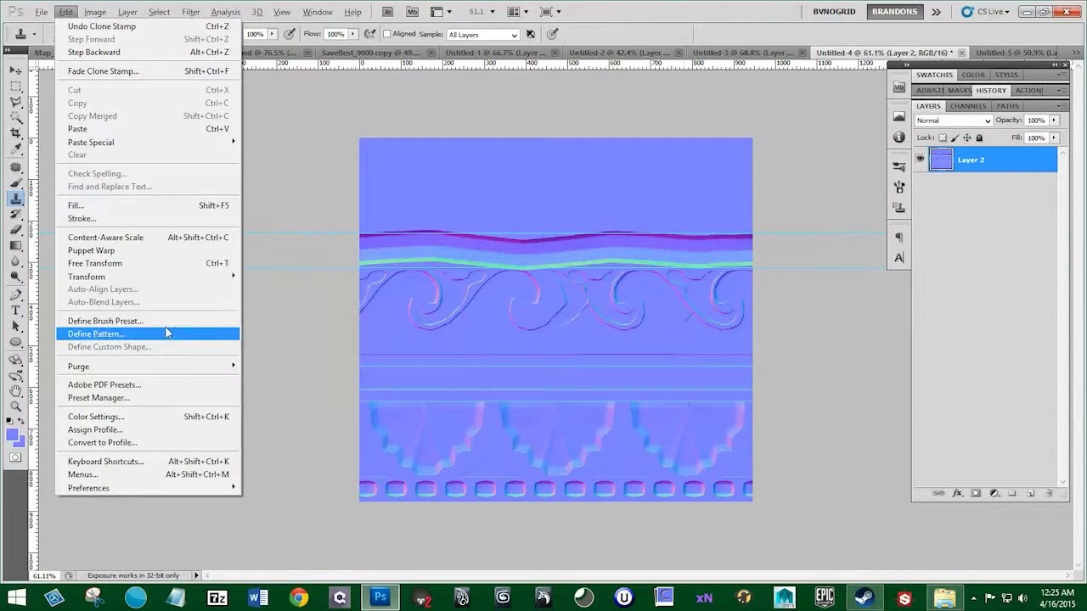
{"action": "left_click", "coordinate": [146, 336]}
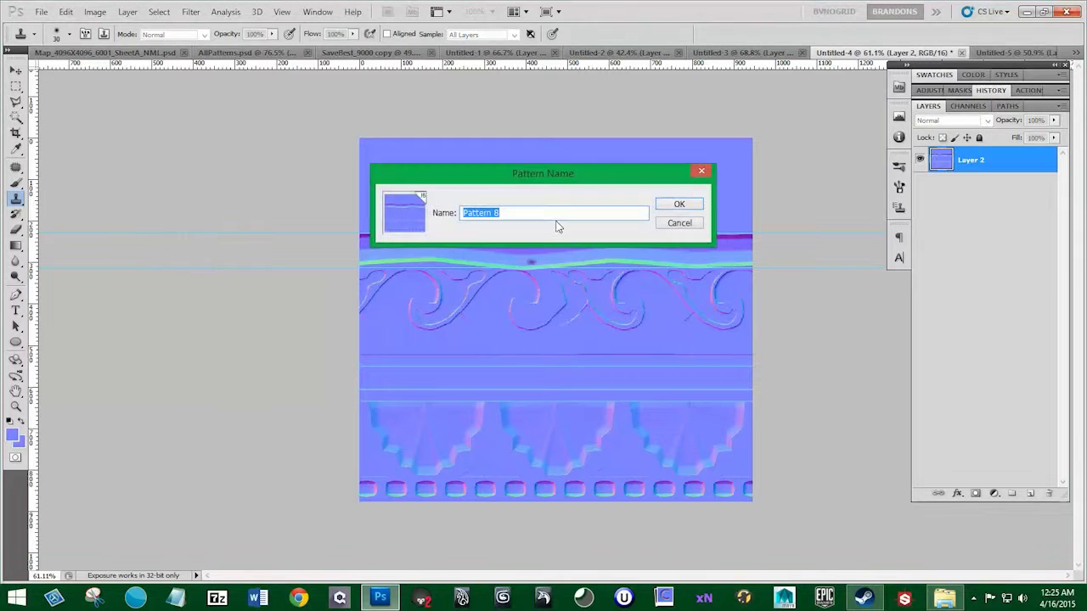
{"action": "type", "text": "4thPattern"}
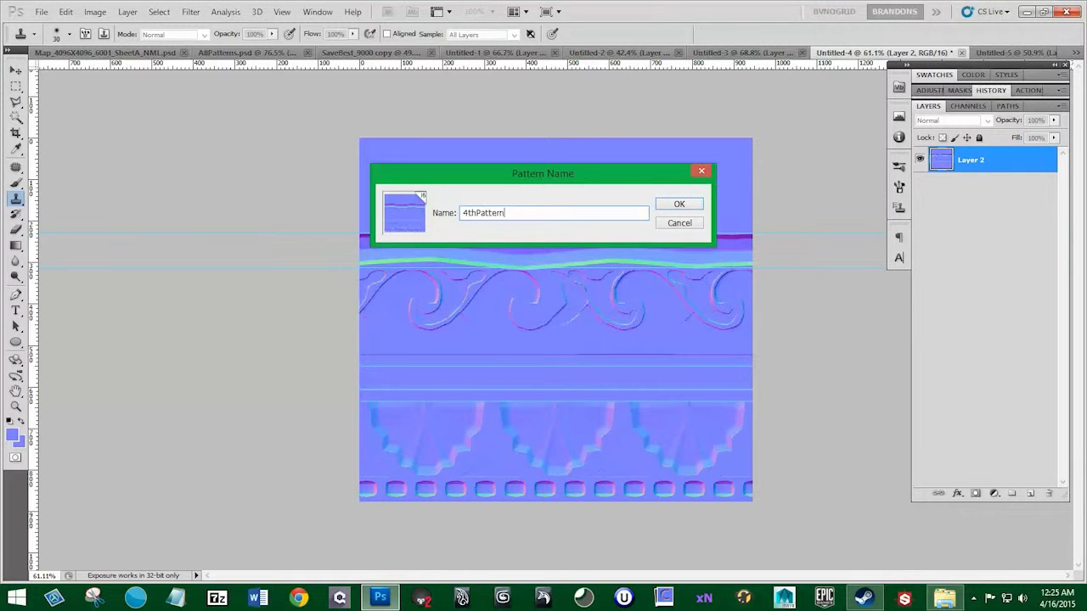
{"action": "left_click", "coordinate": [690, 206]}
Step: Switch to AllPatterns.psd and add a new layer above Layer 13
{"action": "left_click", "coordinate": [401, 54]}
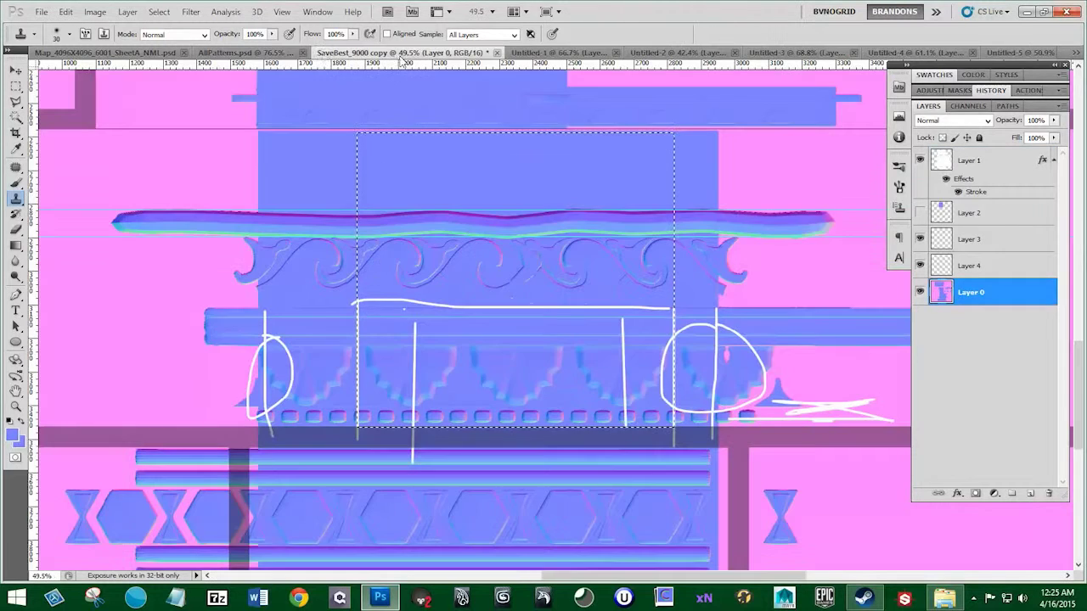
{"action": "left_click", "coordinate": [255, 52]}
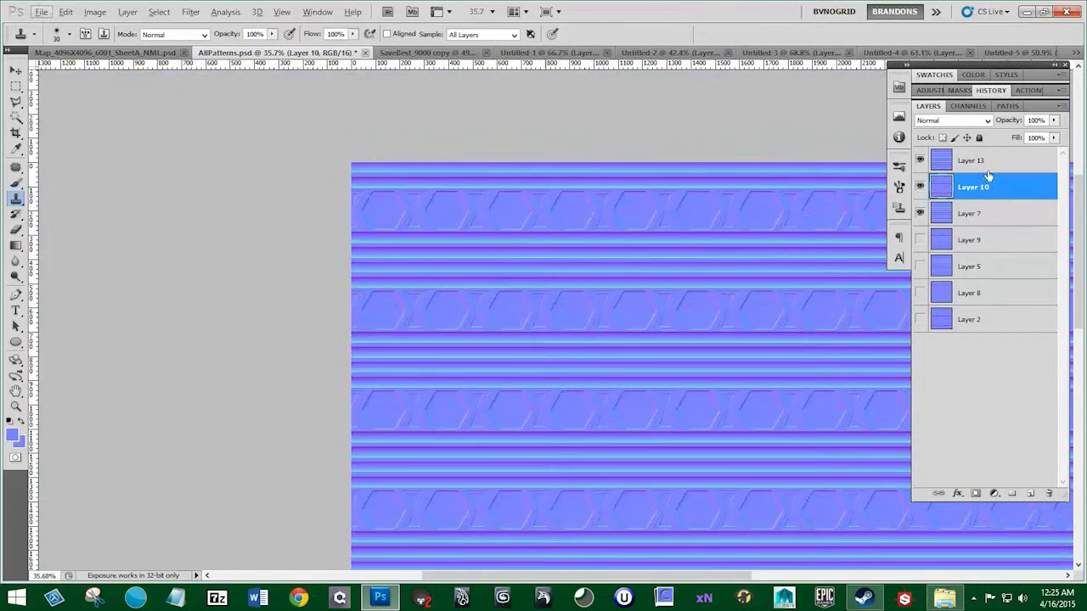
{"action": "left_click", "coordinate": [988, 166]}
{"action": "left_click", "coordinate": [1031, 493]}
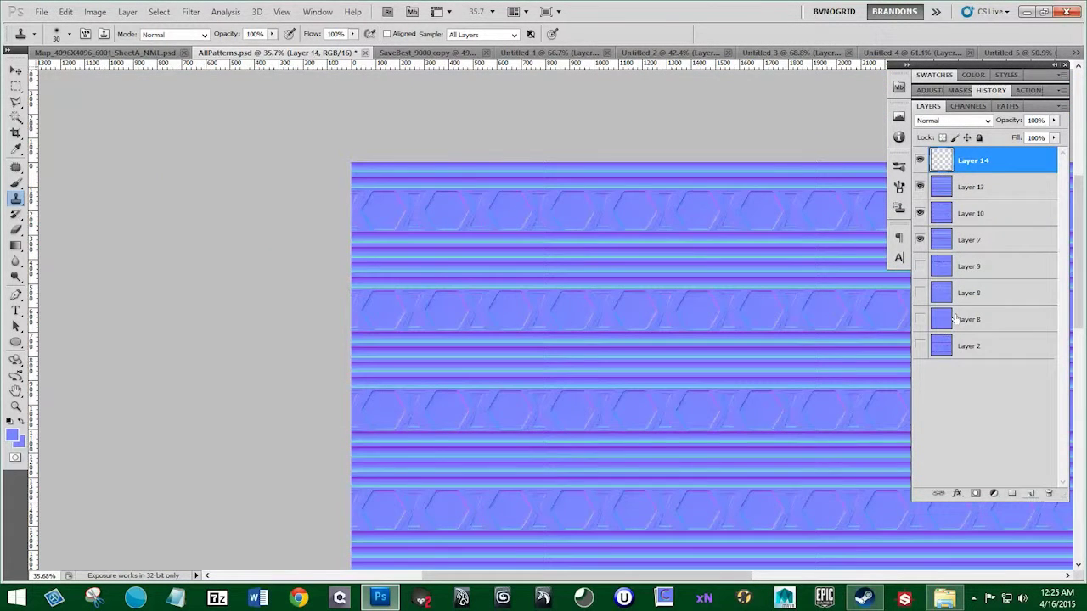
Step: Fill the new top layer with the newly defined 4thPattern pattern
{"action": "left_click", "coordinate": [66, 12]}
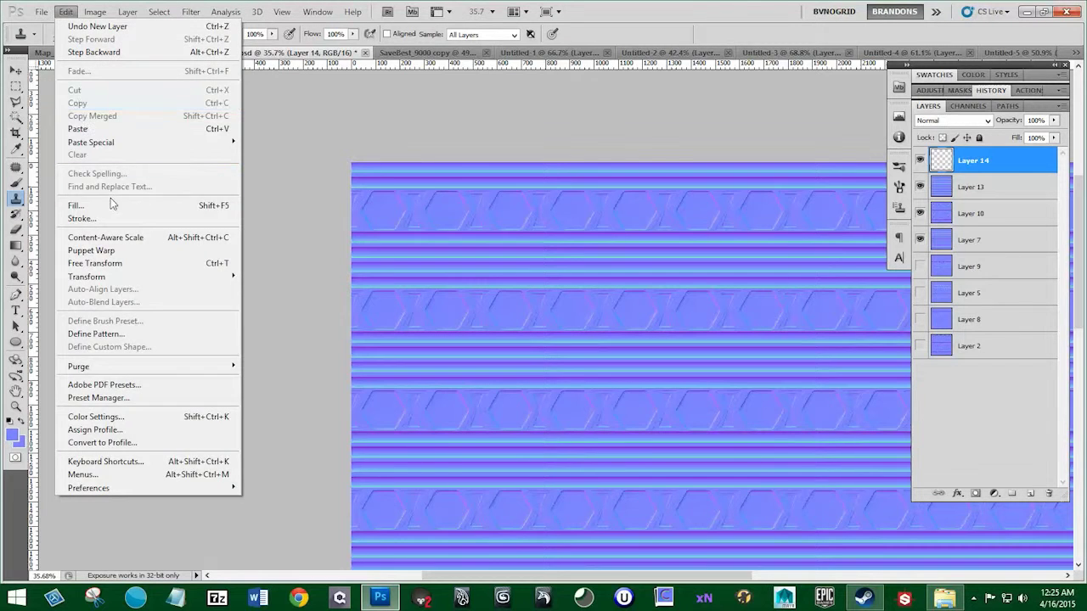
{"action": "left_click", "coordinate": [76, 205]}
{"action": "left_click", "coordinate": [571, 205]}
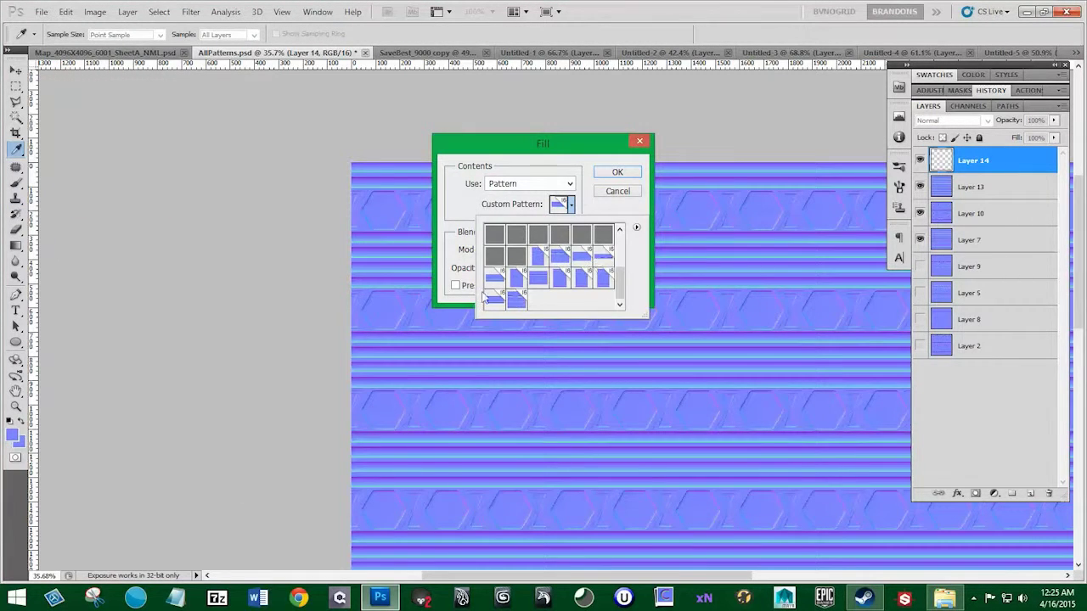
{"action": "left_click", "coordinate": [517, 299]}
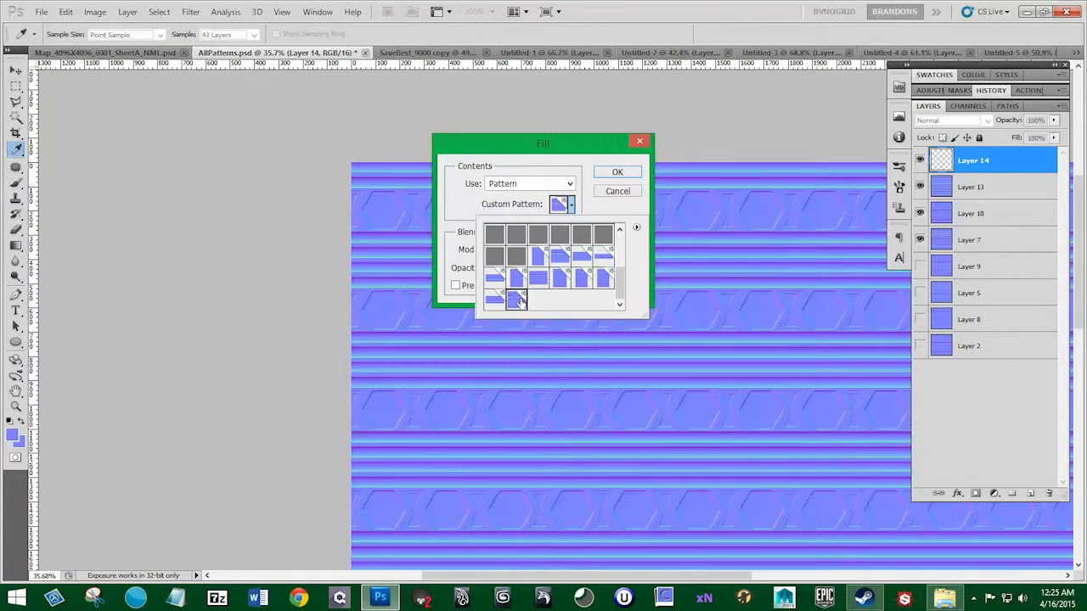
{"action": "left_click", "coordinate": [626, 173]}
Step: Examine the tiled ornament fill across the canvas and toggle the upper layers' visibility to compare it with the patterns beneath
{"action": "scroll", "coordinate": [497, 218], "scroll_direction": "down", "scroll_amount": 2}
{"action": "left_click_drag", "start_coordinate": [703, 333], "coordinate": [538, 269]}
{"action": "scroll", "coordinate": [492, 237], "scroll_direction": "down", "scroll_amount": 1}
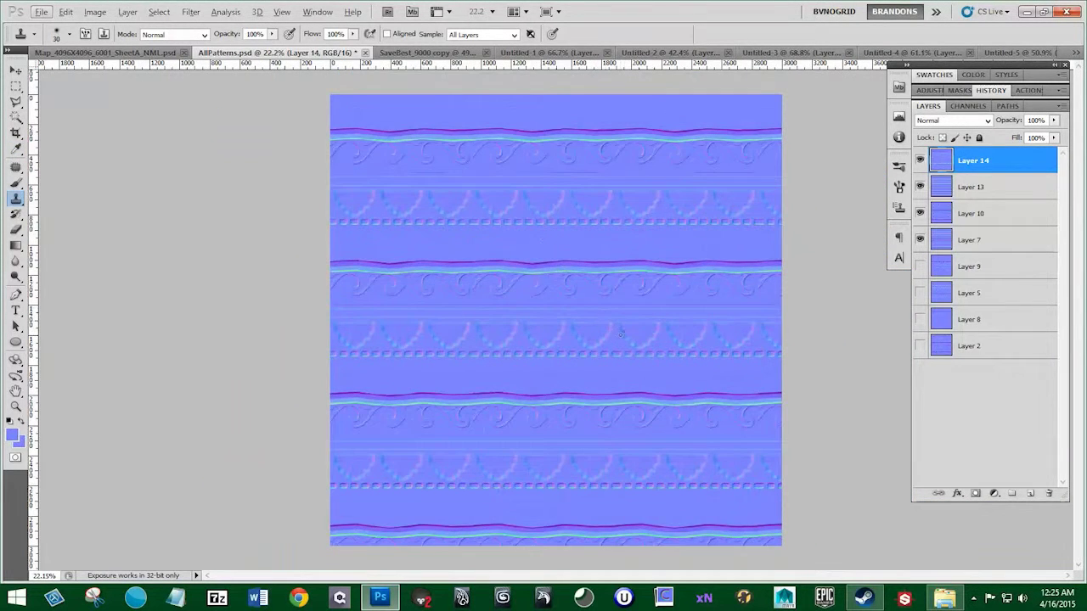
{"action": "scroll", "coordinate": [616, 290], "scroll_direction": "up", "scroll_amount": 2}
{"action": "scroll", "coordinate": [566, 257], "scroll_direction": "down", "scroll_amount": 2}
{"action": "scroll", "coordinate": [587, 266], "scroll_direction": "down", "scroll_amount": 1}
{"action": "left_click_drag", "start_coordinate": [919, 162], "coordinate": [923, 223]}
{"action": "left_click", "coordinate": [920, 240]}
{"action": "left_click", "coordinate": [921, 239]}
{"action": "left_click", "coordinate": [921, 212]}
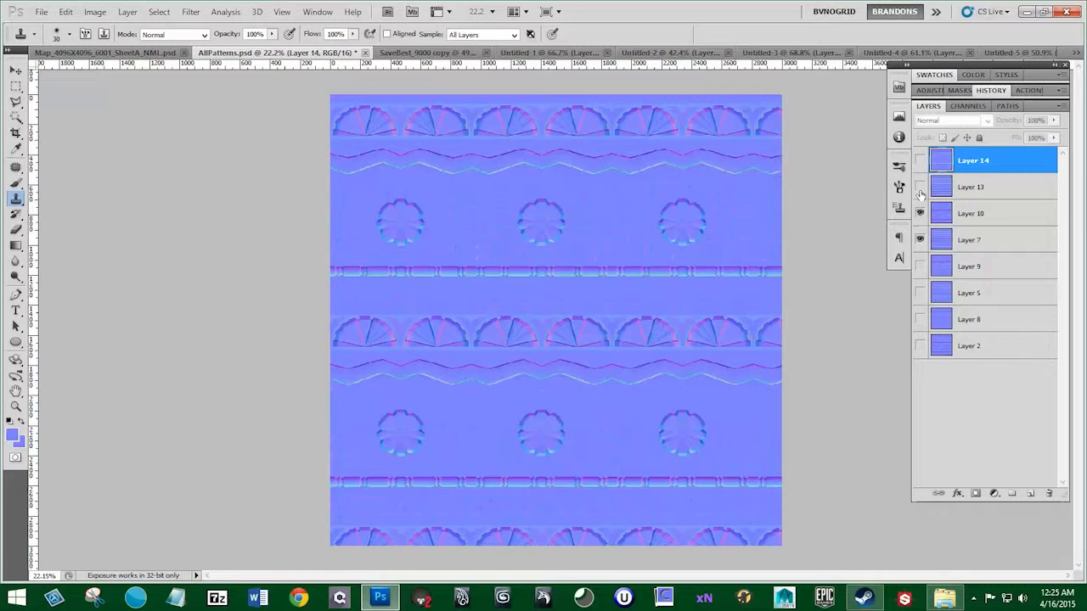
Step: Switch to Map_4096X4096_6001_SheetA_NML.psd, show both PATTERN3 groups, and inspect the patterned frame around the red door panel
{"action": "left_click", "coordinate": [920, 188]}
{"action": "left_click", "coordinate": [102, 53]}
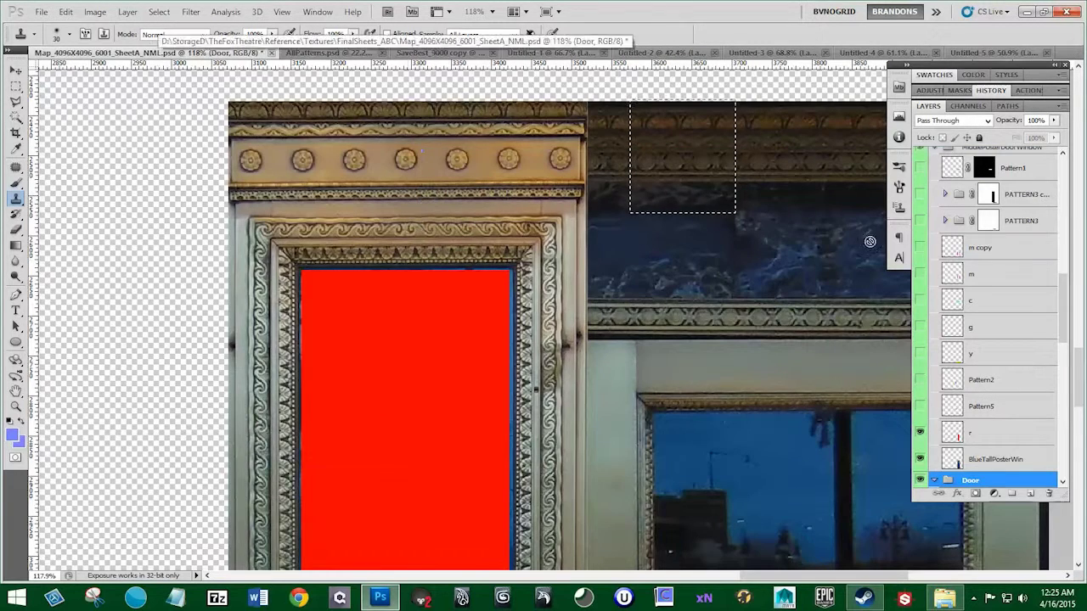
{"action": "left_click_drag", "start_coordinate": [920, 195], "coordinate": [920, 221]}
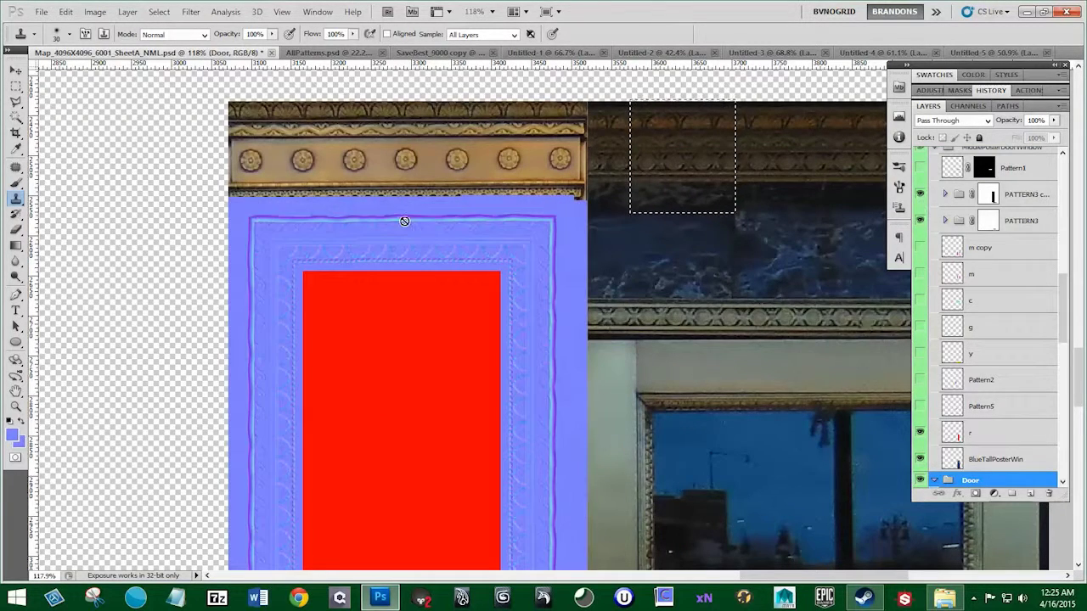
{"action": "scroll", "coordinate": [286, 218], "scroll_direction": "up", "scroll_amount": 4}
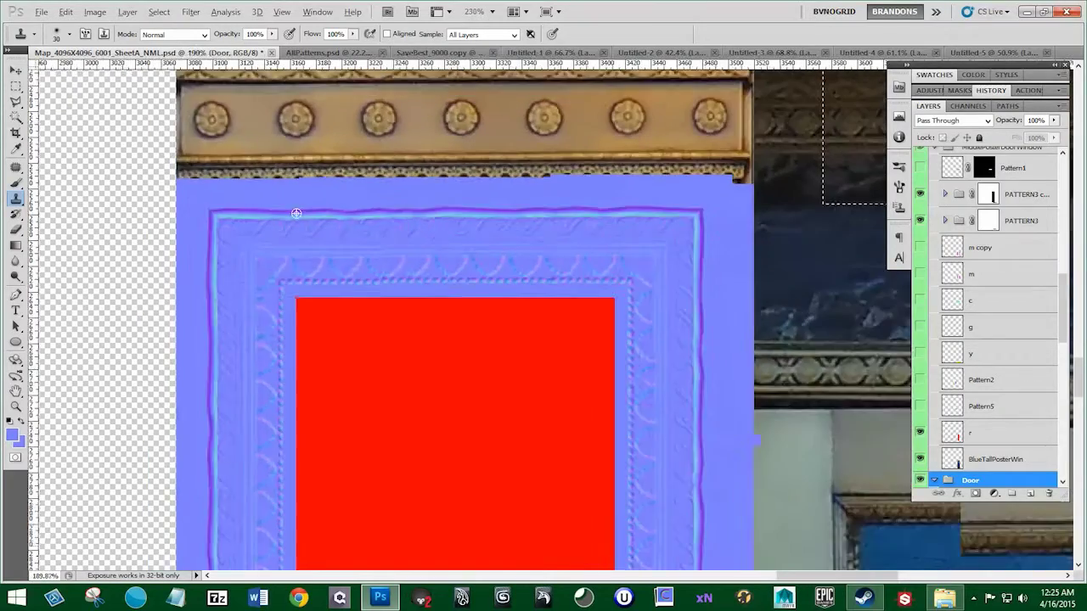
{"action": "scroll", "coordinate": [297, 213], "scroll_direction": "down", "scroll_amount": 5}
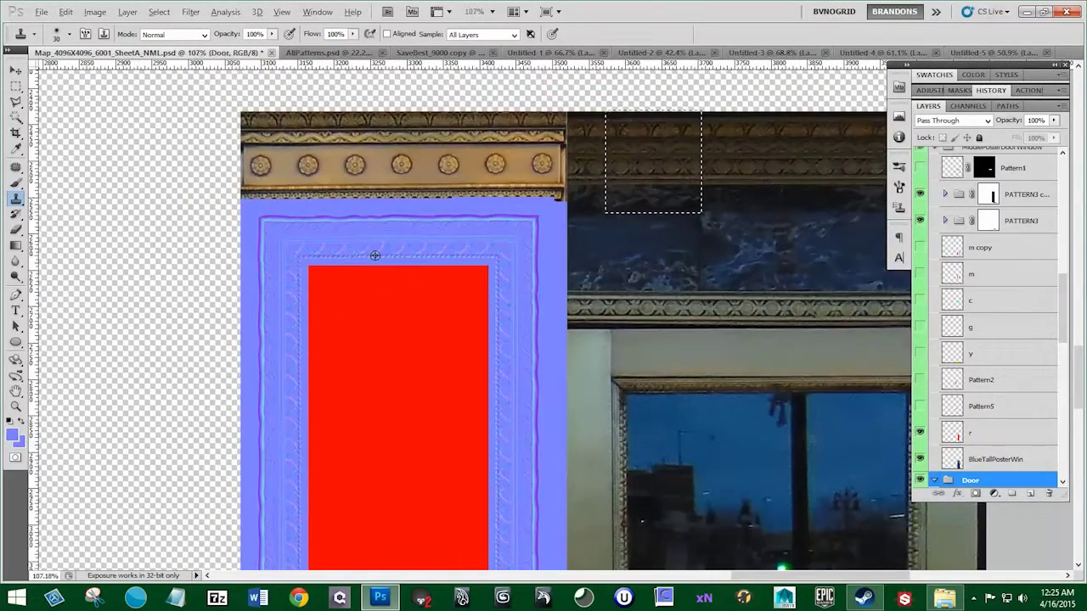
{"action": "scroll", "coordinate": [375, 255], "scroll_direction": "down", "scroll_amount": 1}
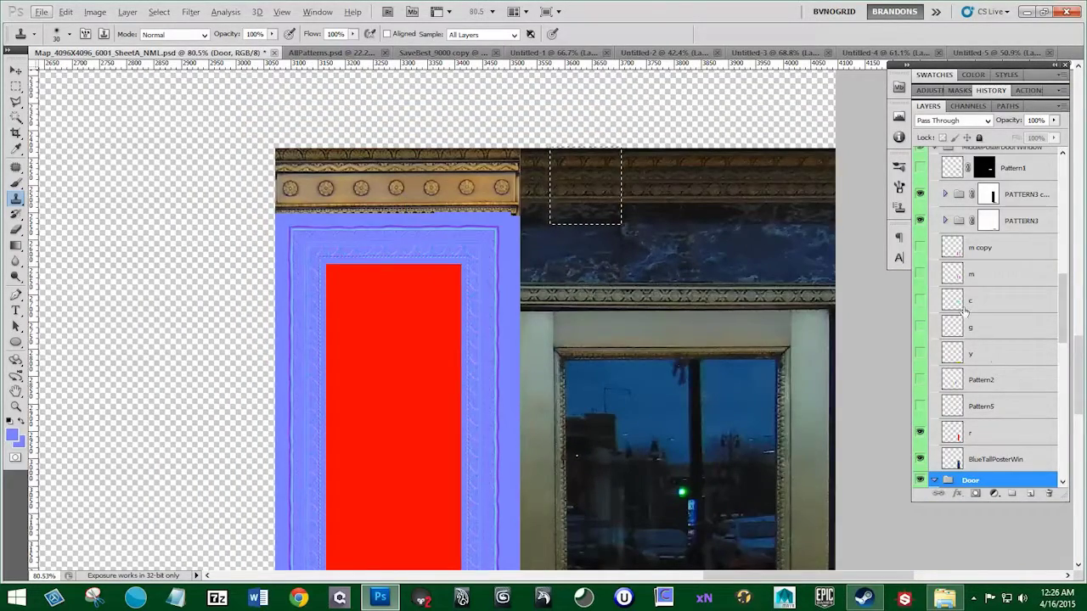
Step: Show the Pattern1 layer and inspect the ornament band across the top of the door
{"action": "scroll", "coordinate": [964, 311], "scroll_direction": "up", "scroll_amount": 1}
{"action": "left_click", "coordinate": [919, 193]}
{"action": "scroll", "coordinate": [393, 145], "scroll_direction": "up", "scroll_amount": 4}
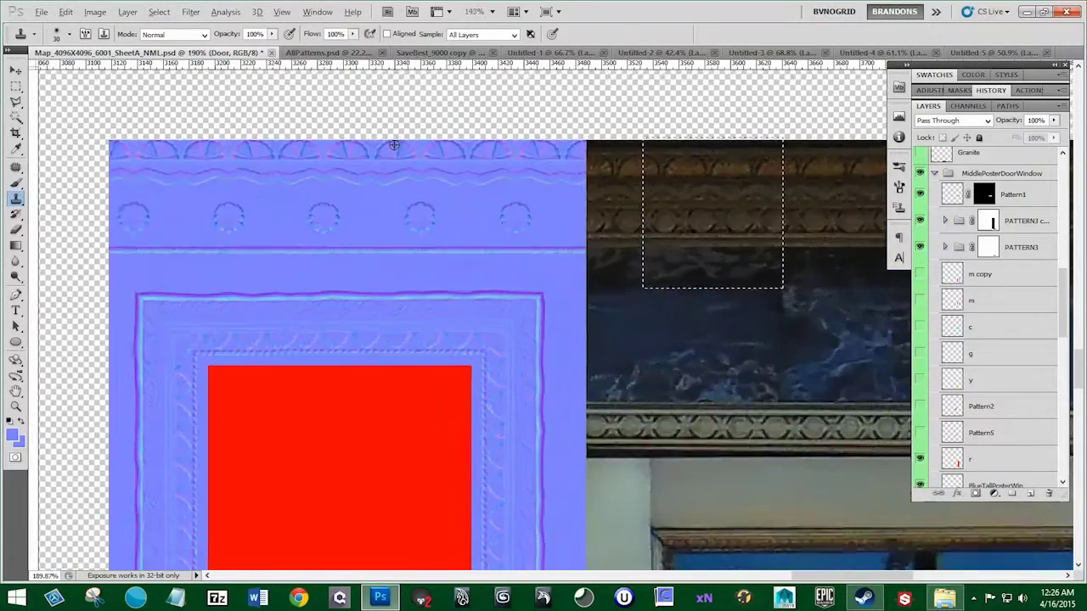
{"action": "scroll", "coordinate": [394, 146], "scroll_direction": "up", "scroll_amount": 1}
{"action": "scroll", "coordinate": [595, 214], "scroll_direction": "down", "scroll_amount": 4}
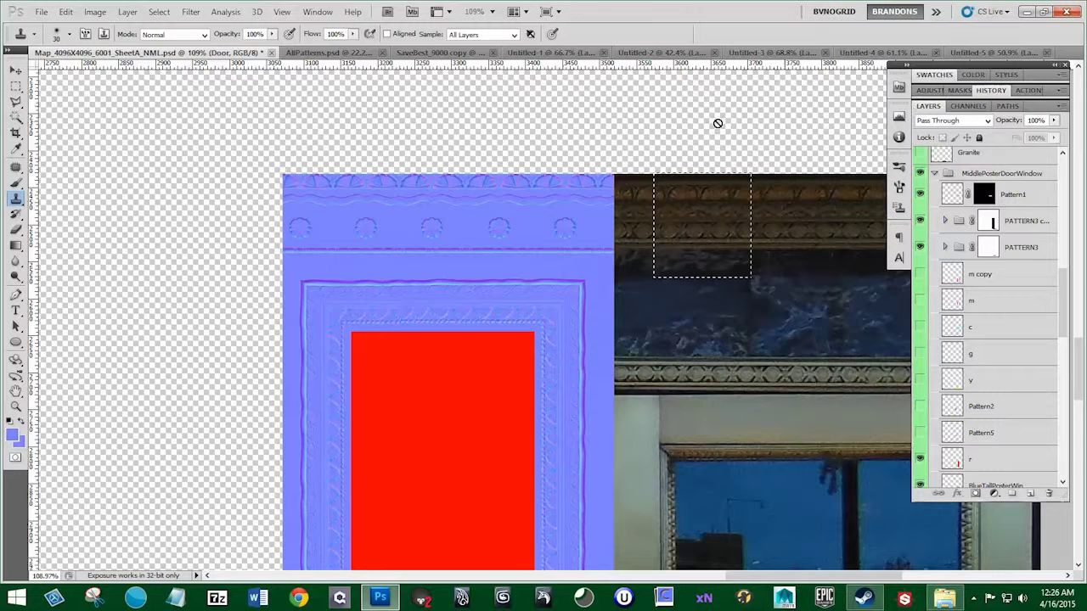
Step: Return to AllPatterns.psd and delete the four hidden layers: Layer 9, Layer 5, Layer 8 and Layer 2
{"action": "left_click", "coordinate": [353, 54]}
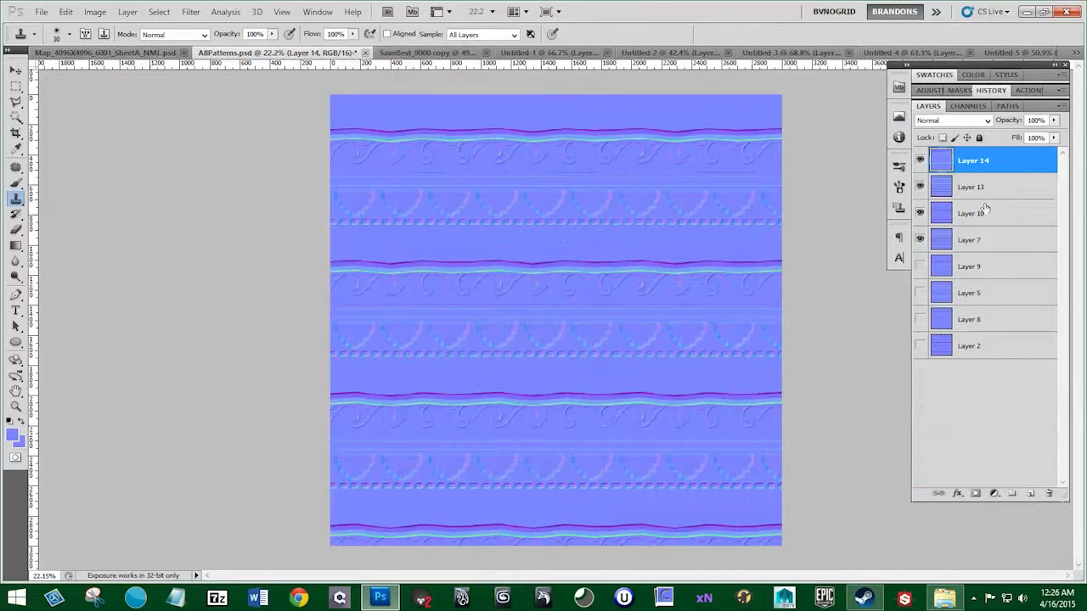
{"action": "left_click", "coordinate": [990, 270]}
{"action": "left_click", "coordinate": [993, 345], "text": "shift"}
{"action": "left_click_drag", "start_coordinate": [993, 345], "coordinate": [1049, 492]}
Step: Save the document as a new Photoshop file named AllPatterns_Video.psd in the FinalSheets_ABC folder
{"action": "left_click", "coordinate": [40, 12]}
{"action": "left_click", "coordinate": [92, 218]}
{"action": "left_click", "coordinate": [380, 321]}
{"action": "type", "text": "_Video.psd"}
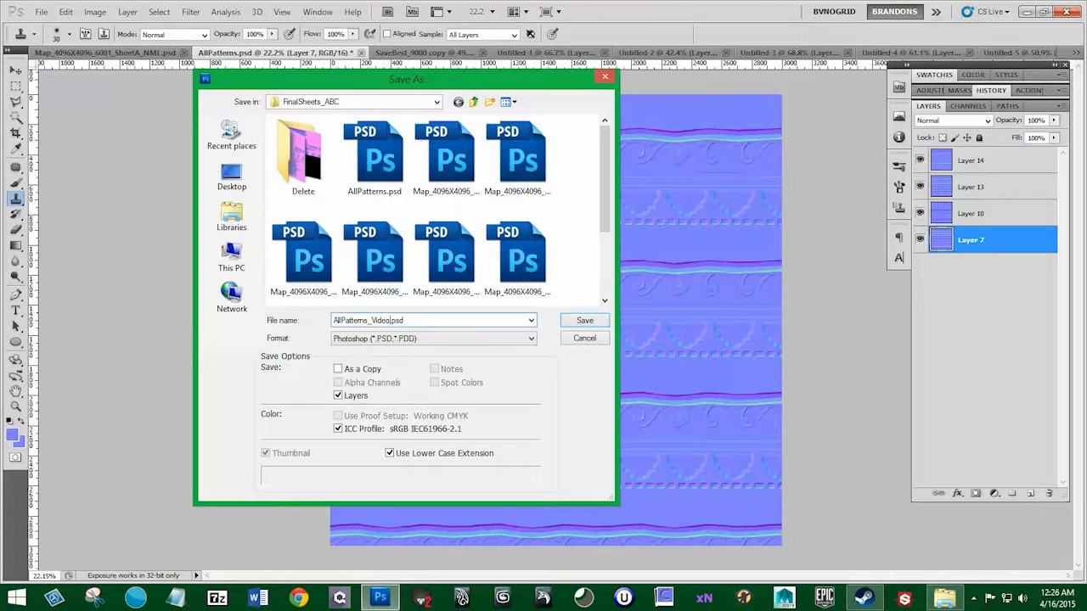
{"action": "left_click", "coordinate": [580, 320]}
{"action": "left_click", "coordinate": [793, 229]}
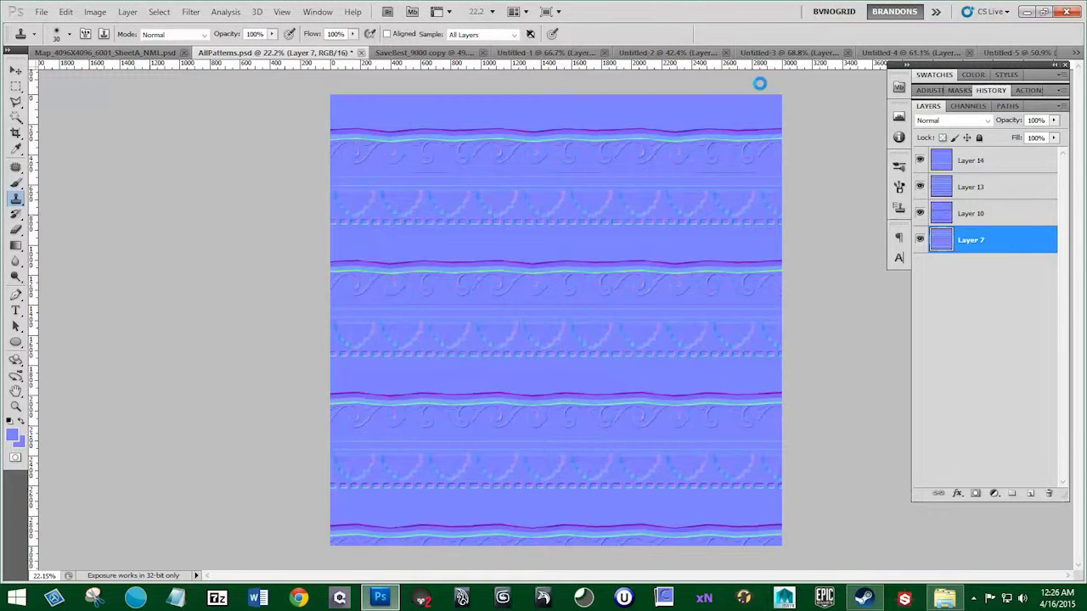
Step: In AllPatterns_Video.psd, hide Layer 14 and Layer 13, then select and copy the whole ornament fill on Layer 10
{"action": "left_click", "coordinate": [153, 52]}
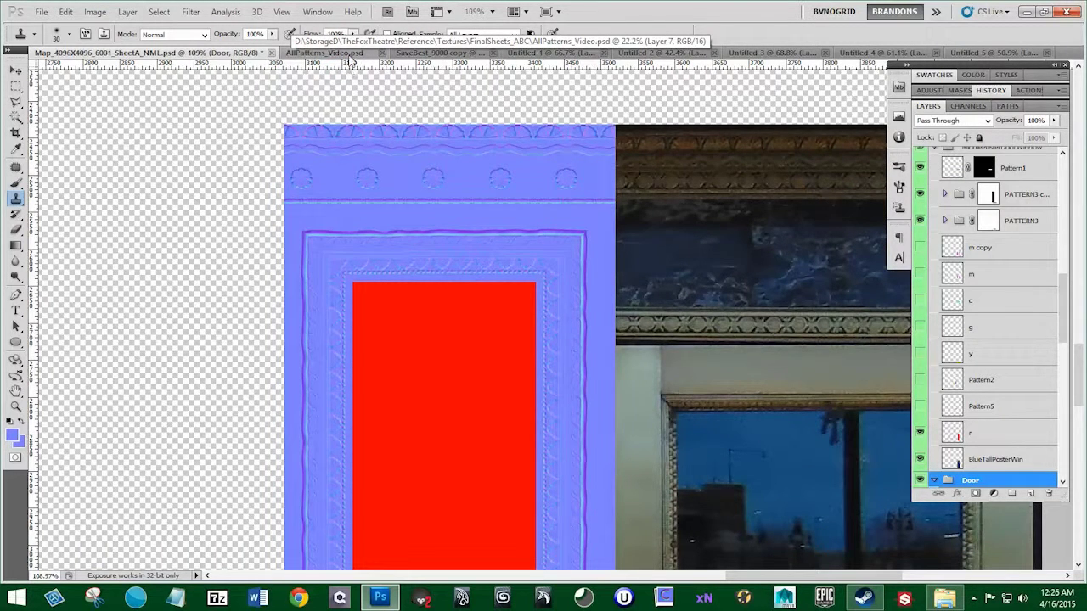
{"action": "scroll", "coordinate": [424, 166], "scroll_direction": "up", "scroll_amount": 6}
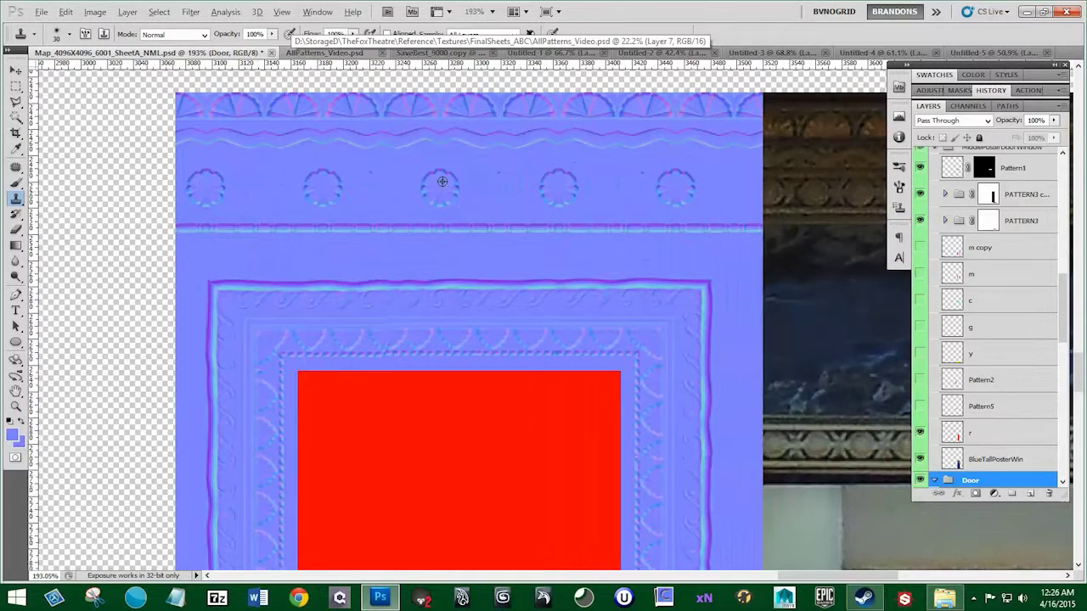
{"action": "left_click", "coordinate": [358, 54]}
{"action": "left_click", "coordinate": [920, 186]}
{"action": "left_click", "coordinate": [920, 213]}
{"action": "left_click", "coordinate": [963, 212]}
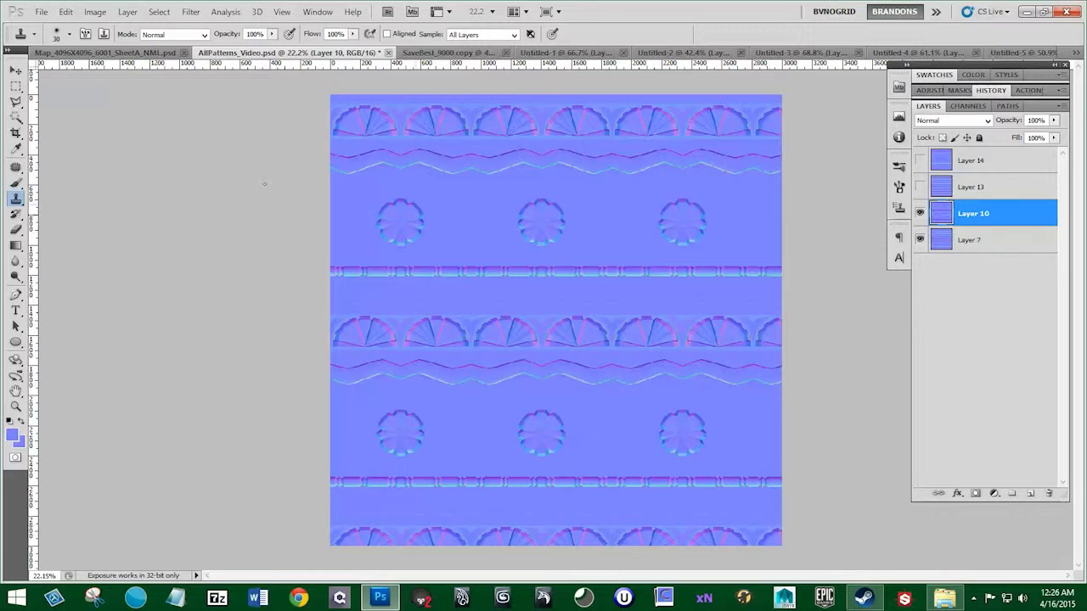
{"action": "key", "text": "ctrl+a"}
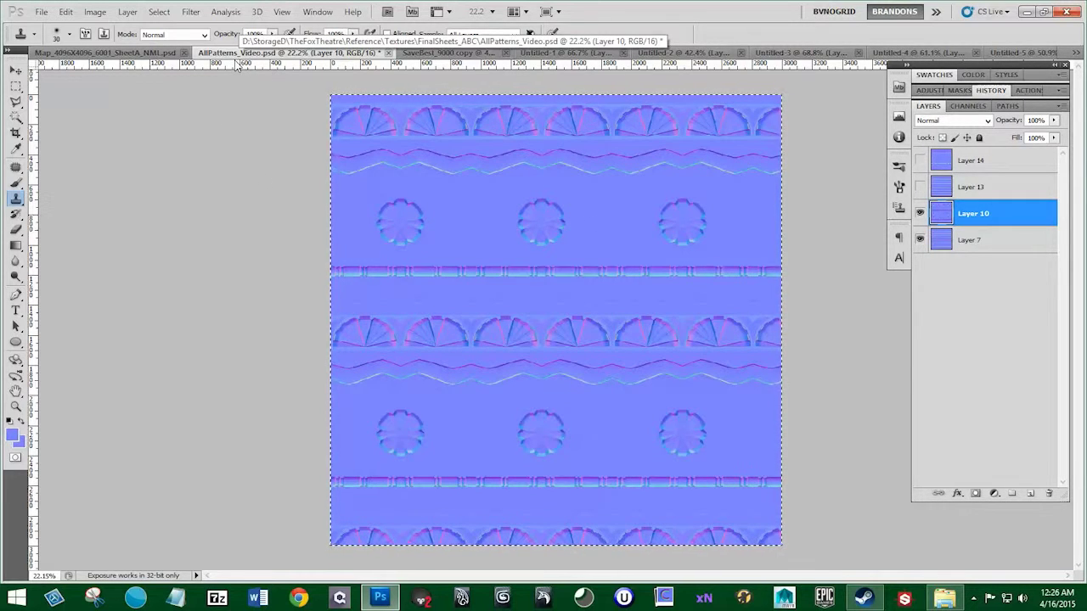
Step: Paste the copied ornament fill into Map_4096X4096_6001_SheetA_NML.psd as a new layer directly above layer r
{"action": "left_click", "coordinate": [157, 53]}
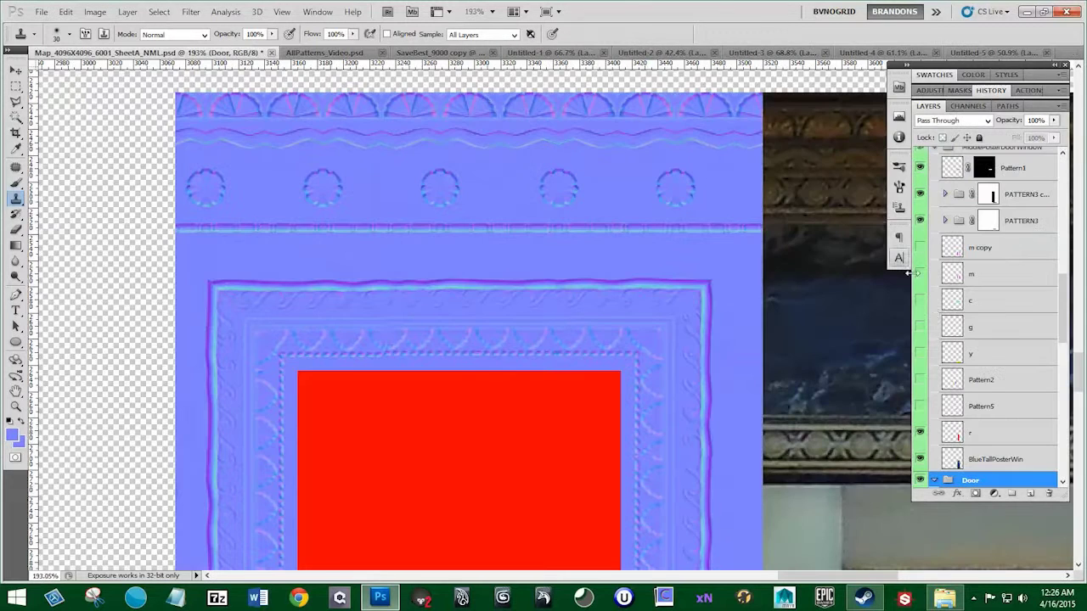
{"action": "left_click", "coordinate": [1029, 493]}
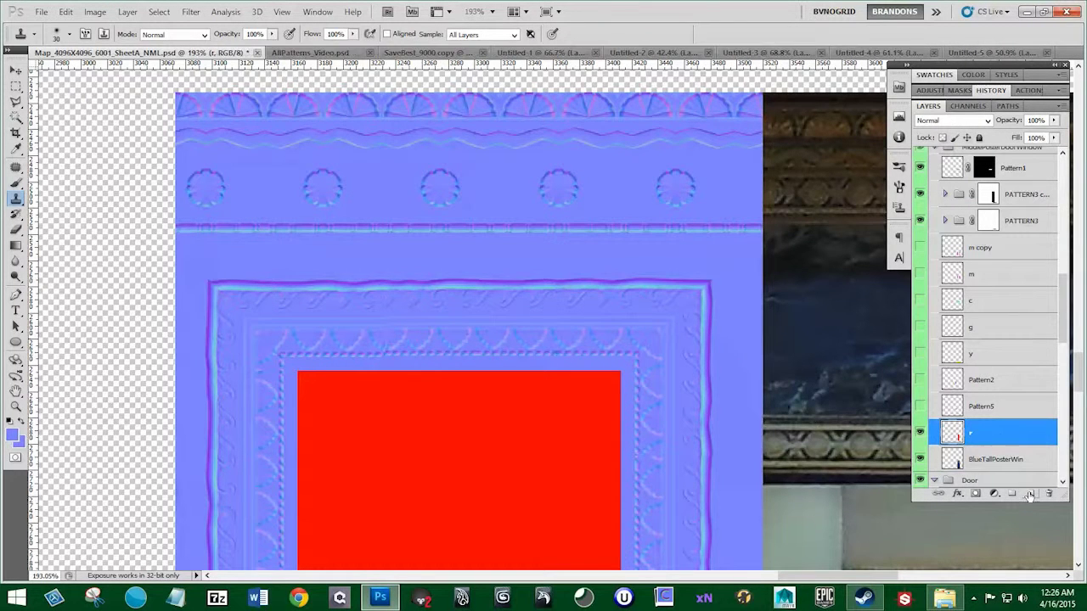
{"action": "key", "text": "ctrl+v"}
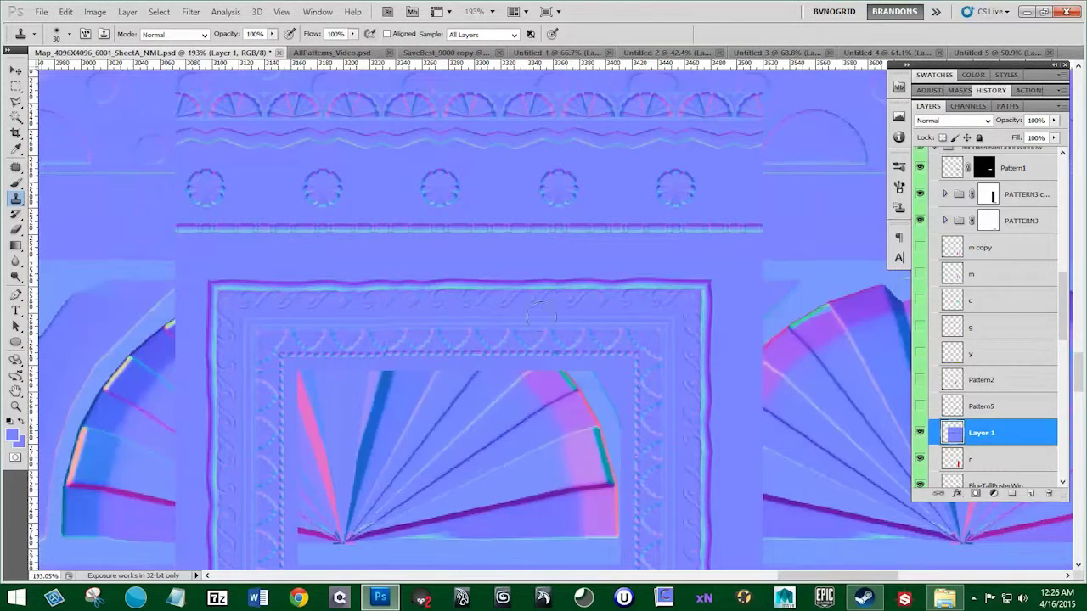
{"action": "scroll", "coordinate": [459, 274], "scroll_direction": "down", "scroll_amount": 5}
{"action": "scroll", "coordinate": [460, 273], "scroll_direction": "down", "scroll_amount": 4}
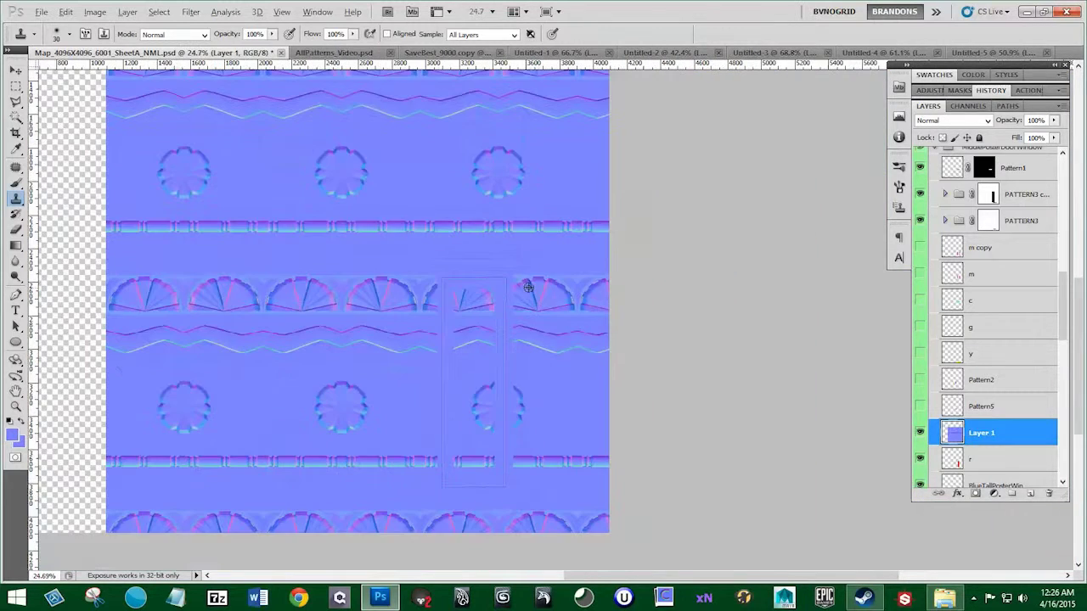
Step: Scale the pasted ornament layer down to a small square tile with Free Transform
{"action": "key", "text": "ctrl+t"}
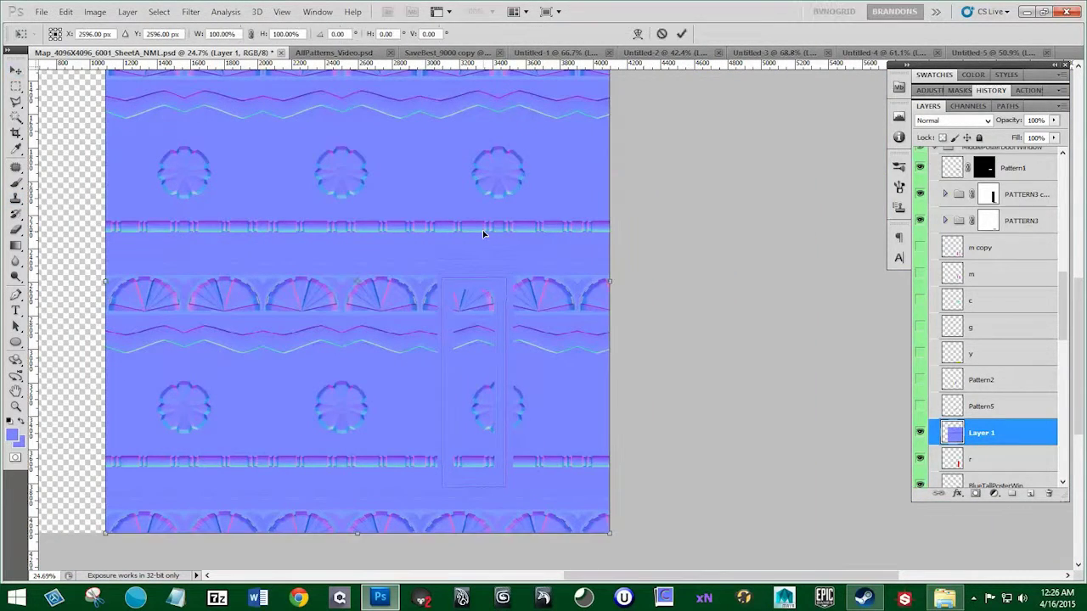
{"action": "scroll", "coordinate": [522, 244], "scroll_direction": "down", "scroll_amount": 1}
{"action": "left_click_drag", "start_coordinate": [603, 507], "coordinate": [399, 304]}
{"action": "key", "text": "Return"}
{"action": "key", "text": "s"}
Step: Move the ornament tile over the door and place Layer 1 above Pattern1 in the MiddlePosterDoorWindow group
{"action": "scroll", "coordinate": [437, 262], "scroll_direction": "up", "scroll_amount": 12}
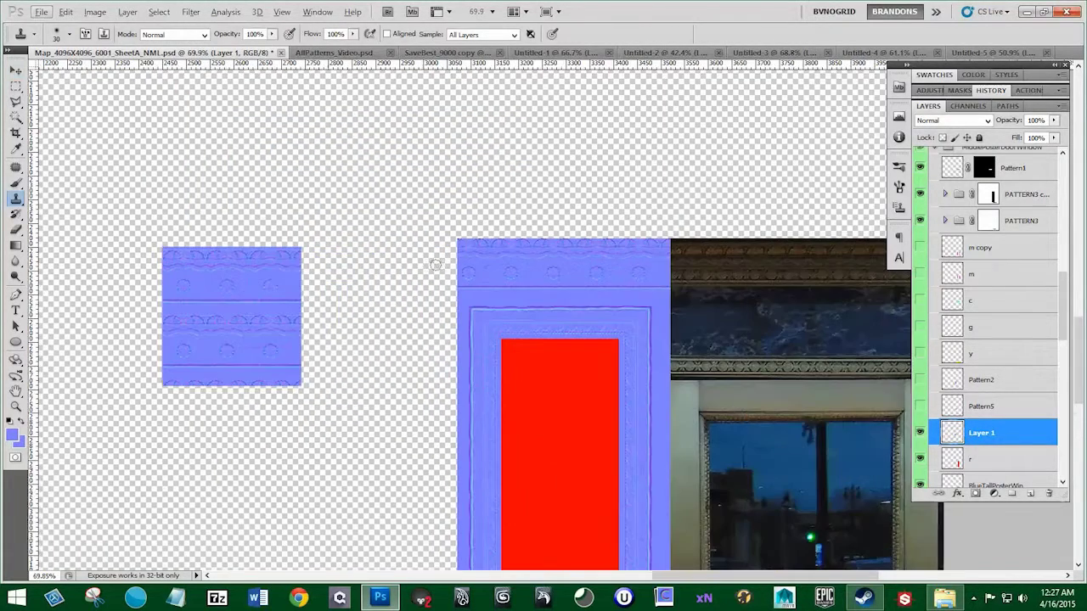
{"action": "key", "text": "v"}
{"action": "key", "text": "alt+v"}
{"action": "left_click", "coordinate": [235, 319]}
{"action": "left_click_drag", "start_coordinate": [230, 309], "coordinate": [555, 308]}
{"action": "left_click_drag", "start_coordinate": [990, 434], "coordinate": [990, 249]}
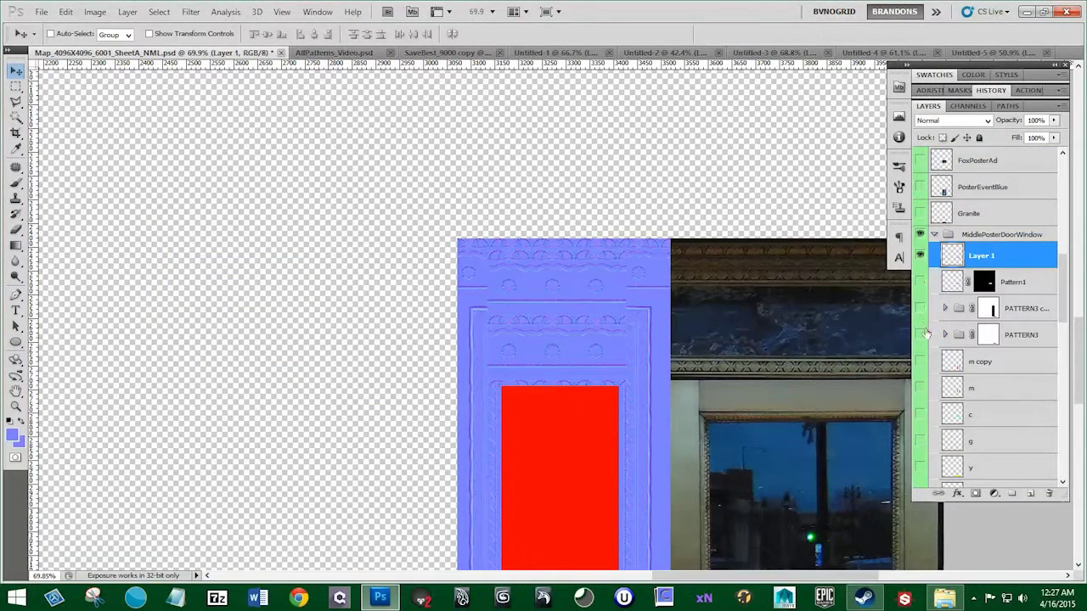
Step: Hide Pattern1 and both PATTERN3 groups, and align the ornament tile with the door photo's upper-left corner
{"action": "left_click", "coordinate": [925, 334]}
{"action": "left_click_drag", "start_coordinate": [807, 359], "coordinate": [713, 356]}
{"action": "scroll", "coordinate": [528, 272], "scroll_direction": "up", "scroll_amount": 5}
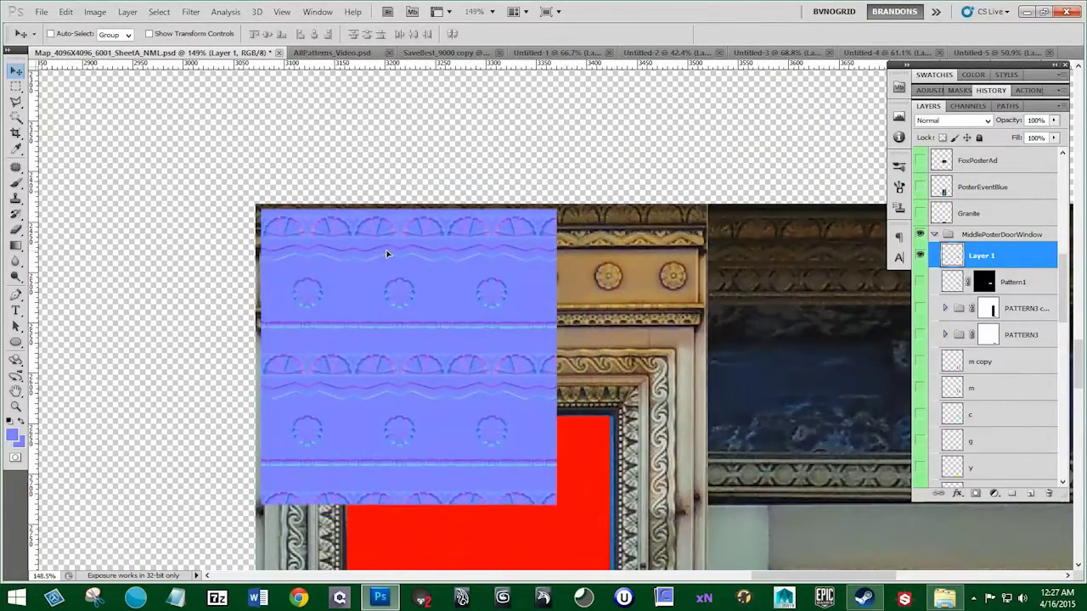
{"action": "left_click_drag", "start_coordinate": [387, 254], "coordinate": [380, 245]}
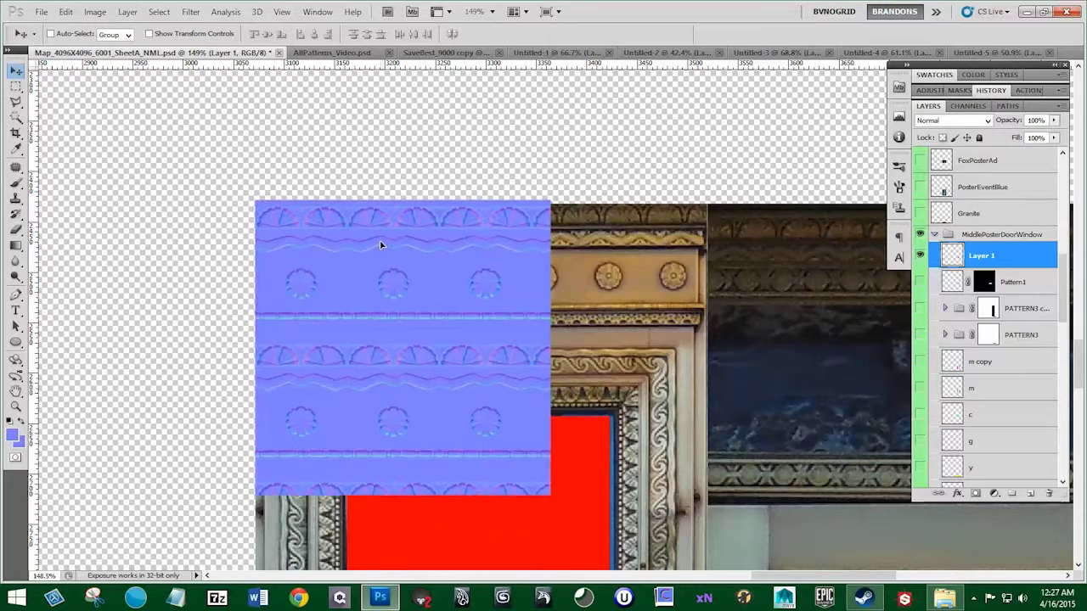
Step: Delete the thin strip of the ornament tile that overhangs the door photo's upper edge
{"action": "scroll", "coordinate": [379, 240], "scroll_direction": "up", "scroll_amount": 2}
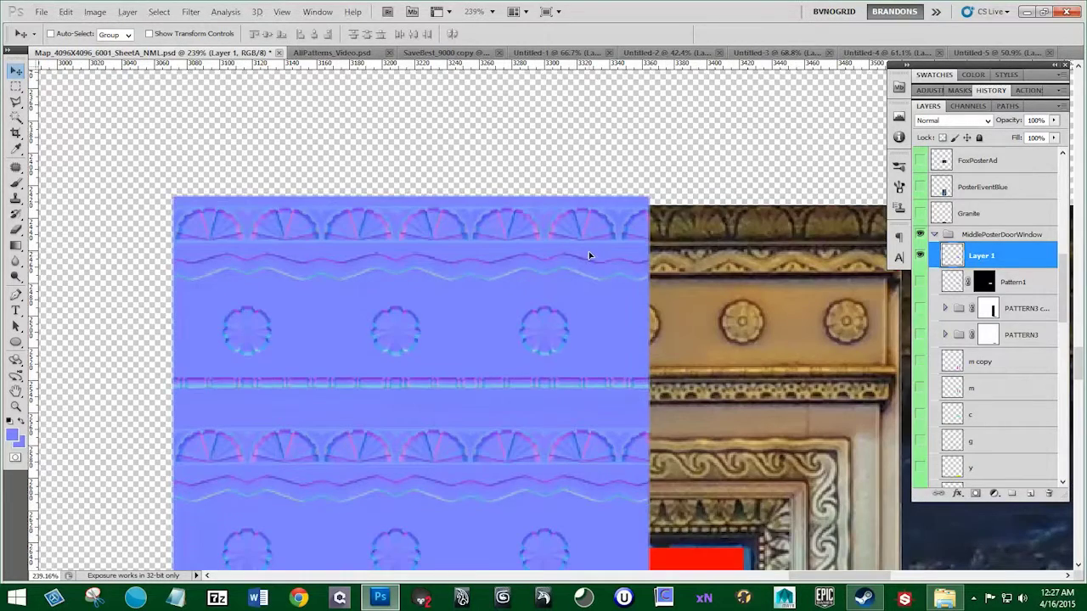
{"action": "left_click", "coordinate": [15, 87]}
{"action": "left_click_drag", "start_coordinate": [158, 153], "coordinate": [660, 205]}
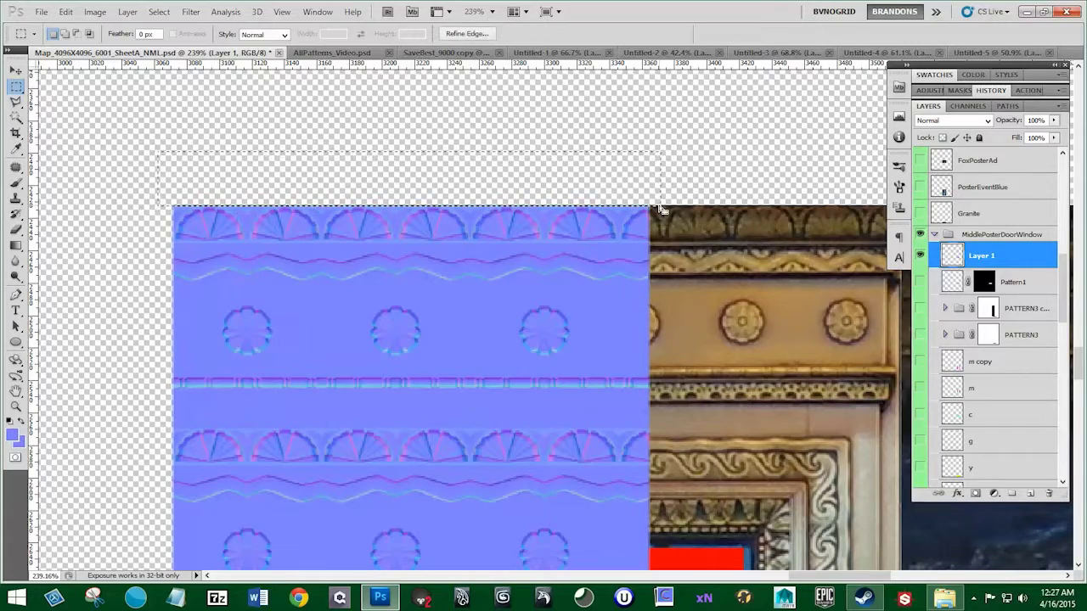
{"action": "scroll", "coordinate": [659, 397], "scroll_direction": "down", "scroll_amount": 1}
{"action": "left_click_drag", "start_coordinate": [659, 398], "coordinate": [574, 281]}
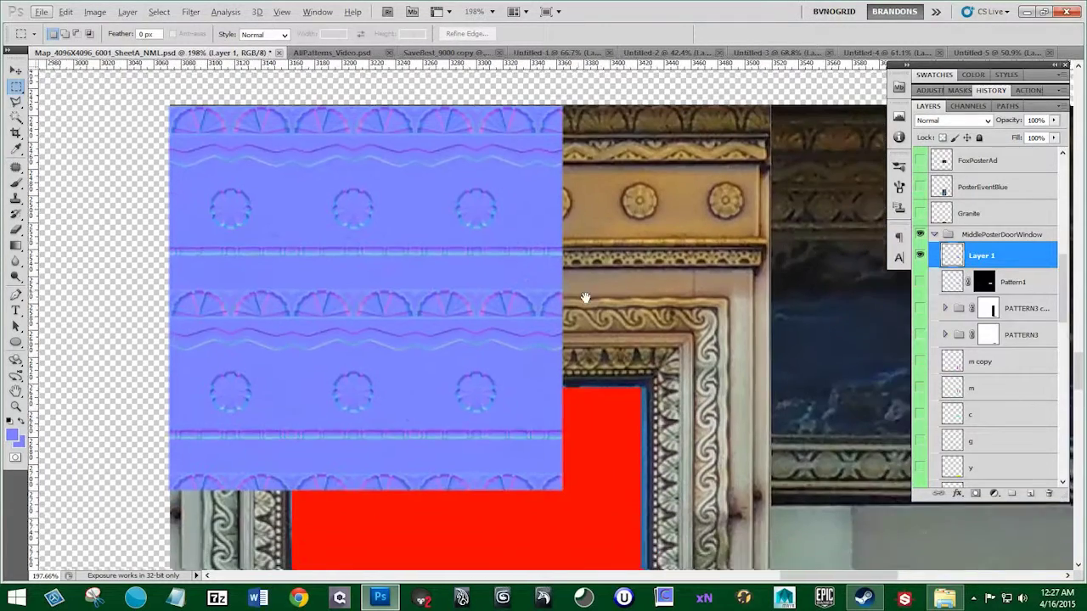
Step: Scale the ornament tile proportionally to about 93.7%, keeping its upper-left corner at the door's corner
{"action": "key", "text": "v"}
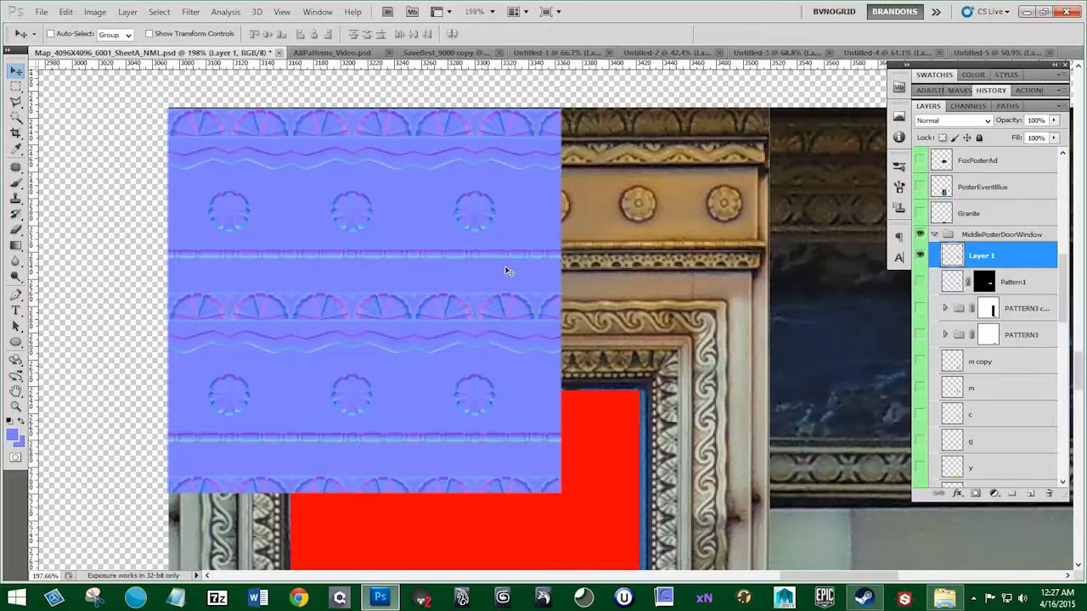
{"action": "key", "text": "ctrl+t"}
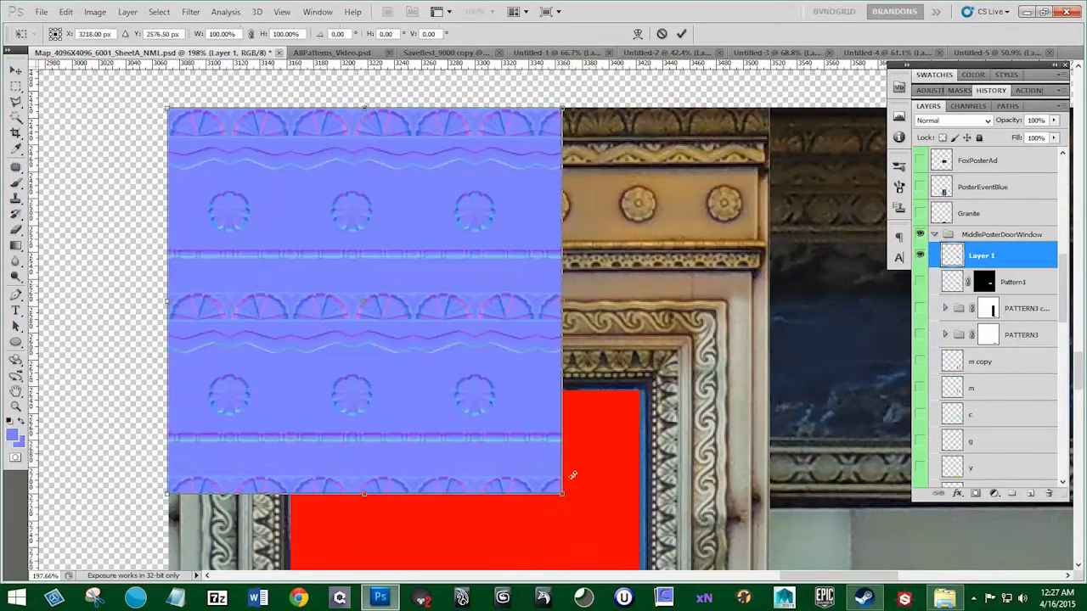
{"action": "left_click_drag", "start_coordinate": [564, 492], "coordinate": [538, 470]}
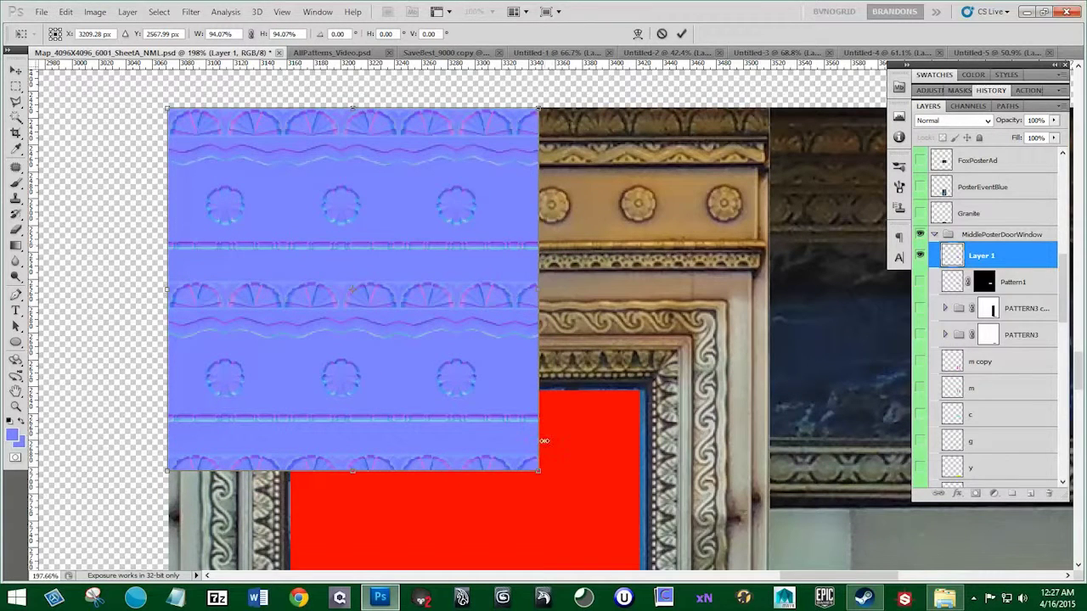
{"action": "left_click_drag", "start_coordinate": [538, 470], "coordinate": [537, 469]}
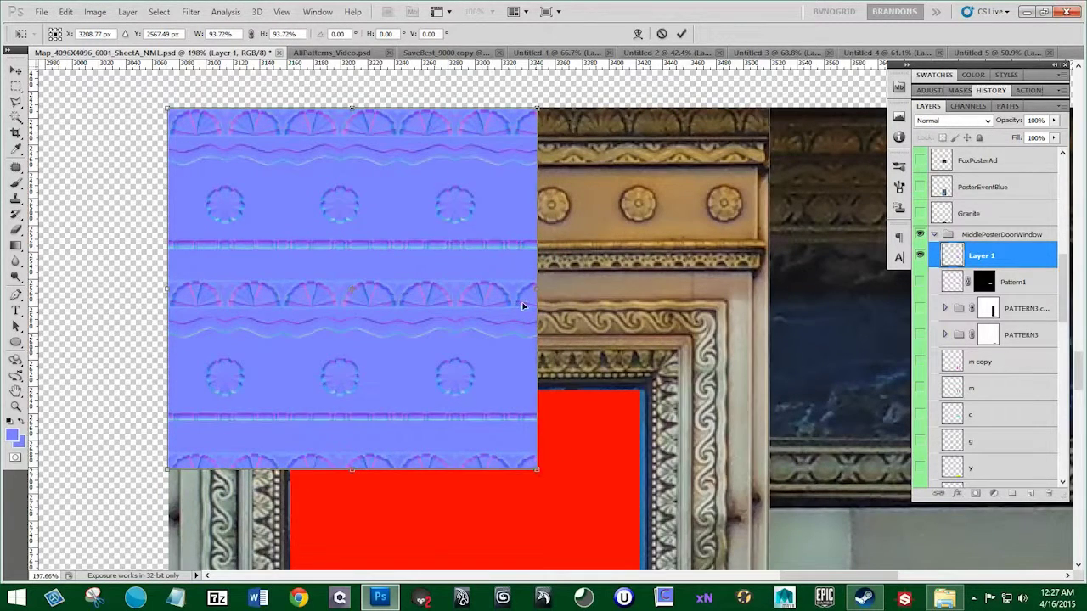
{"action": "key", "text": "Return"}
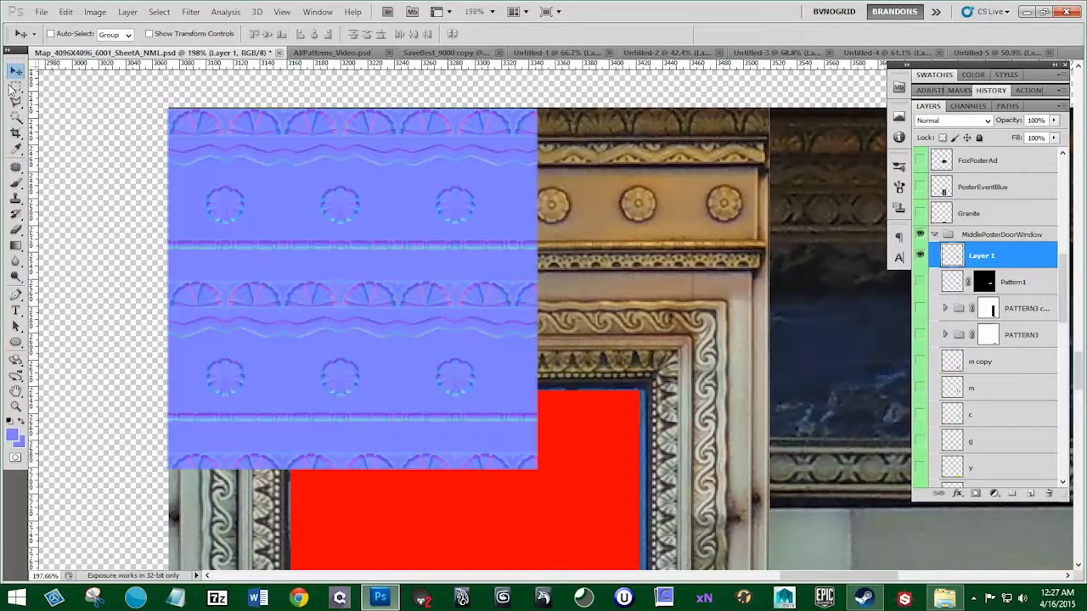
Step: Delete the part of the ornament tile below the door's cornice, keeping only the uppermost band, and clear the selection
{"action": "left_click", "coordinate": [15, 85]}
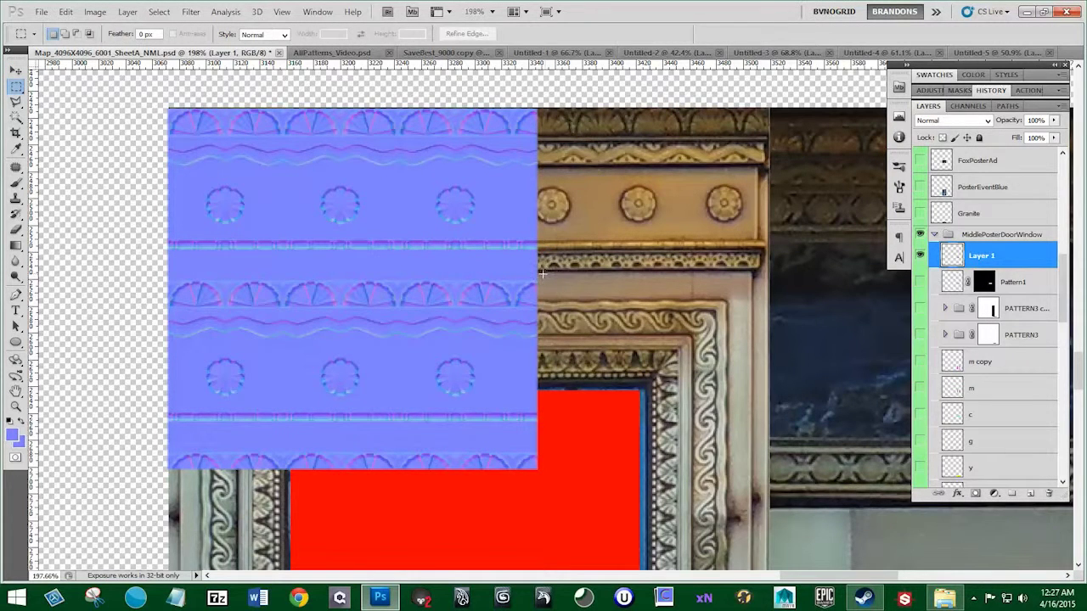
{"action": "left_click_drag", "start_coordinate": [544, 274], "coordinate": [140, 511]}
{"action": "key", "text": "Delete"}
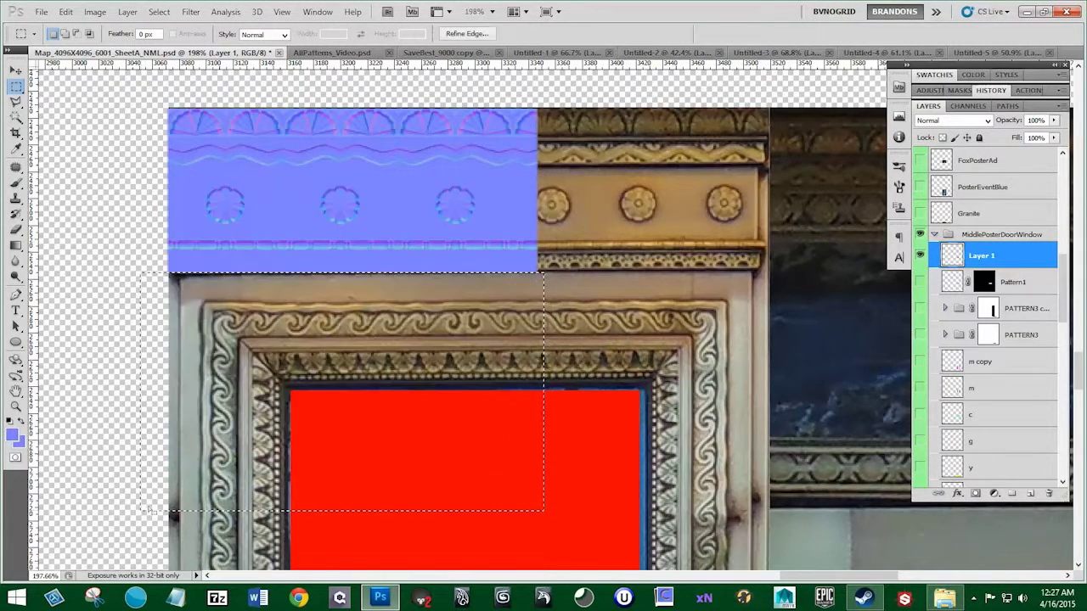
{"action": "key", "text": "ctrl+d"}
Step: Duplicate the trimmed ornament band and join the copy seamlessly to its right end so it spans the door's full width
{"action": "key", "text": "v"}
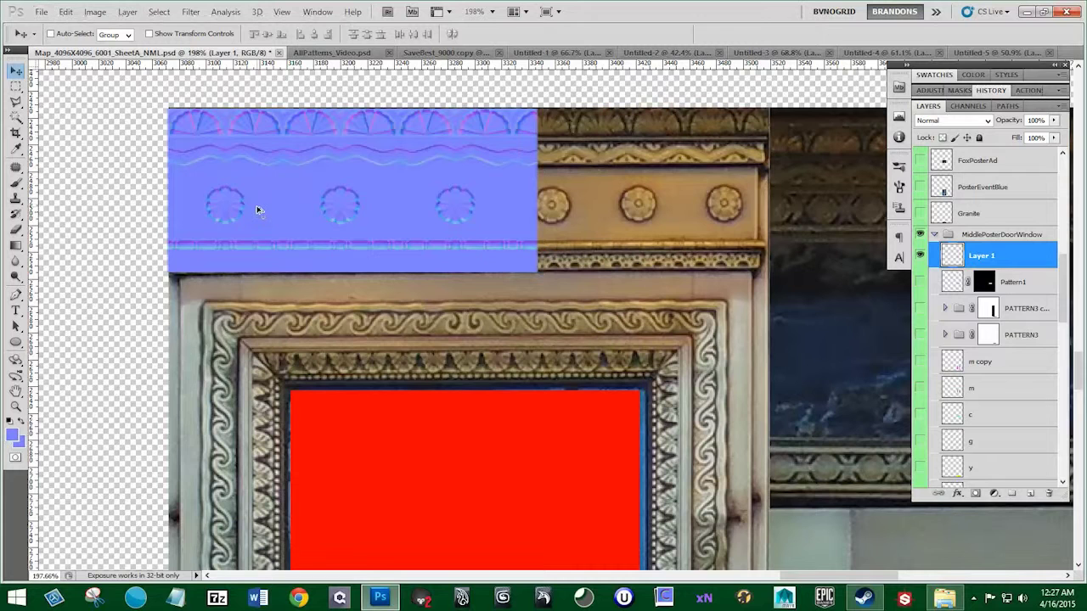
{"action": "left_click_drag", "start_coordinate": [259, 209], "coordinate": [606, 189]}
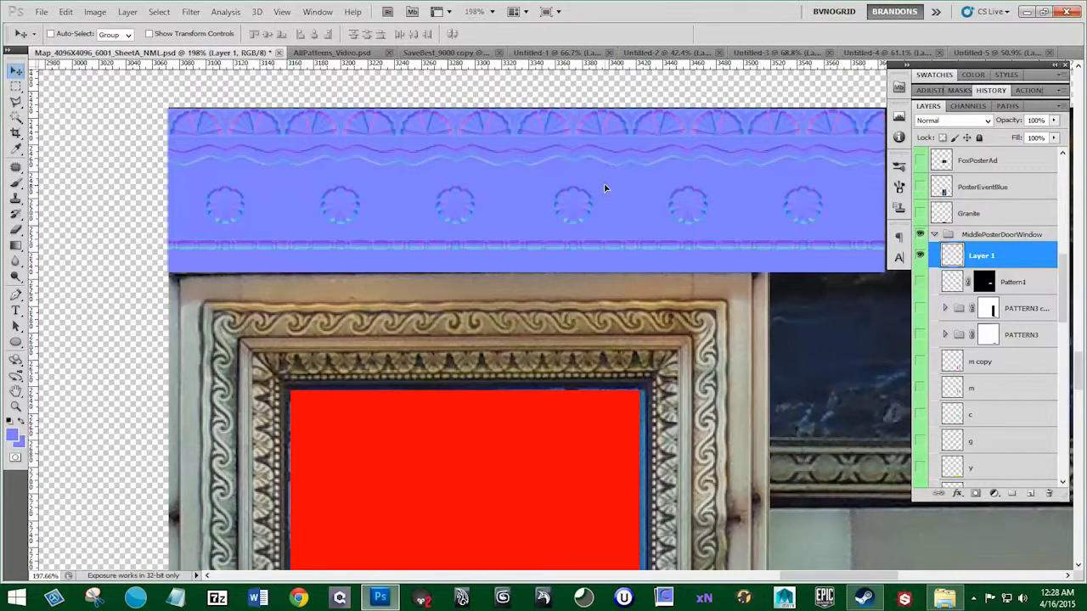
Step: Duplicate the full-width ornament band layer and merge the copy with the original
{"action": "key", "text": "ctrl+j"}
{"action": "scroll", "coordinate": [501, 204], "scroll_direction": "down", "scroll_amount": 2}
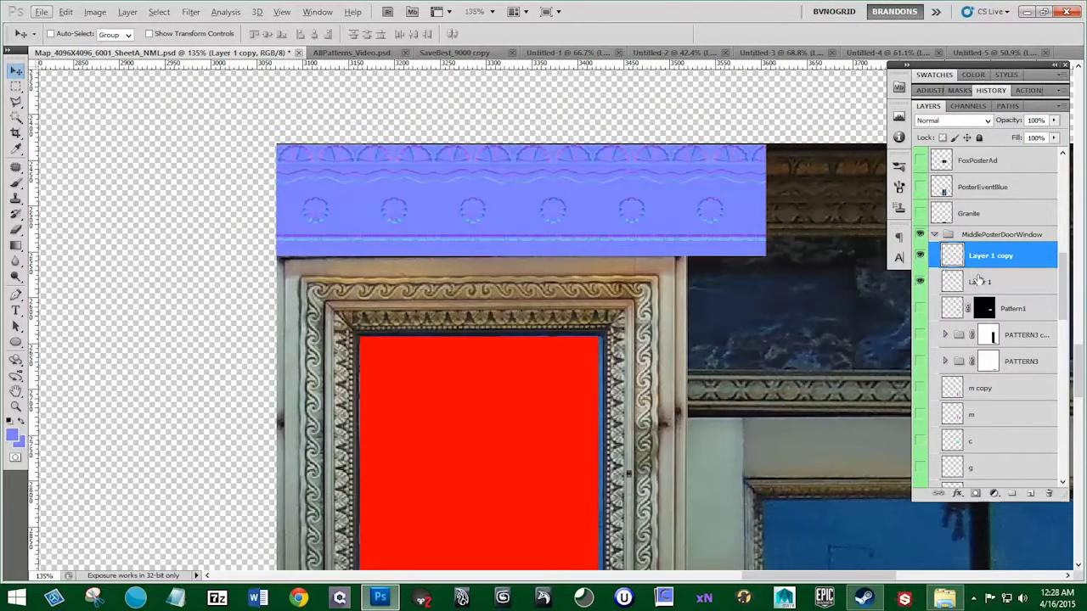
{"action": "left_click", "coordinate": [980, 281], "text": "shift"}
{"action": "right_click", "coordinate": [980, 281]}
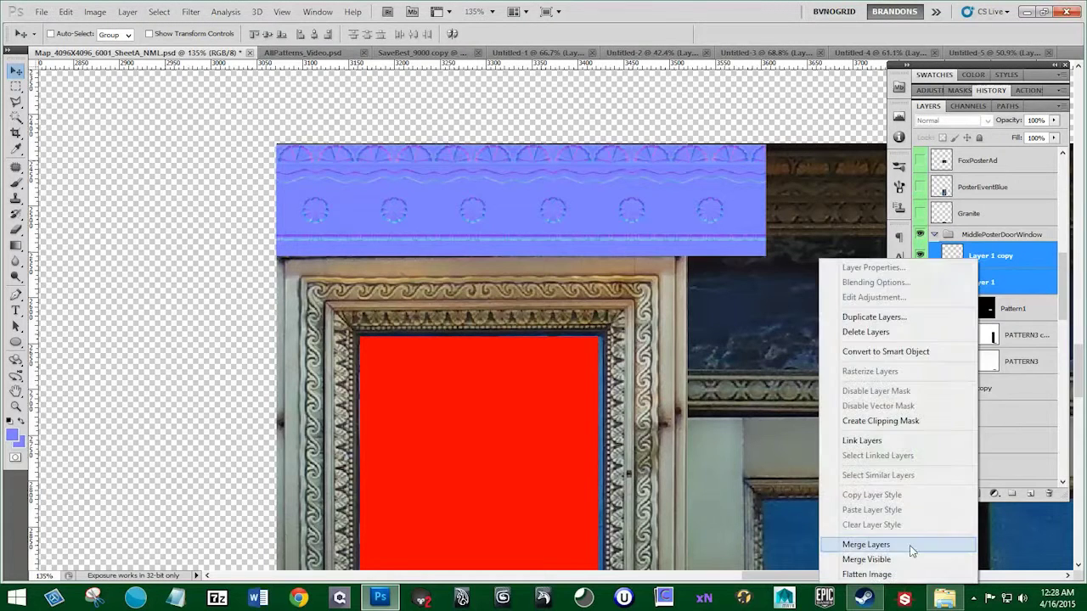
{"action": "left_click", "coordinate": [910, 547]}
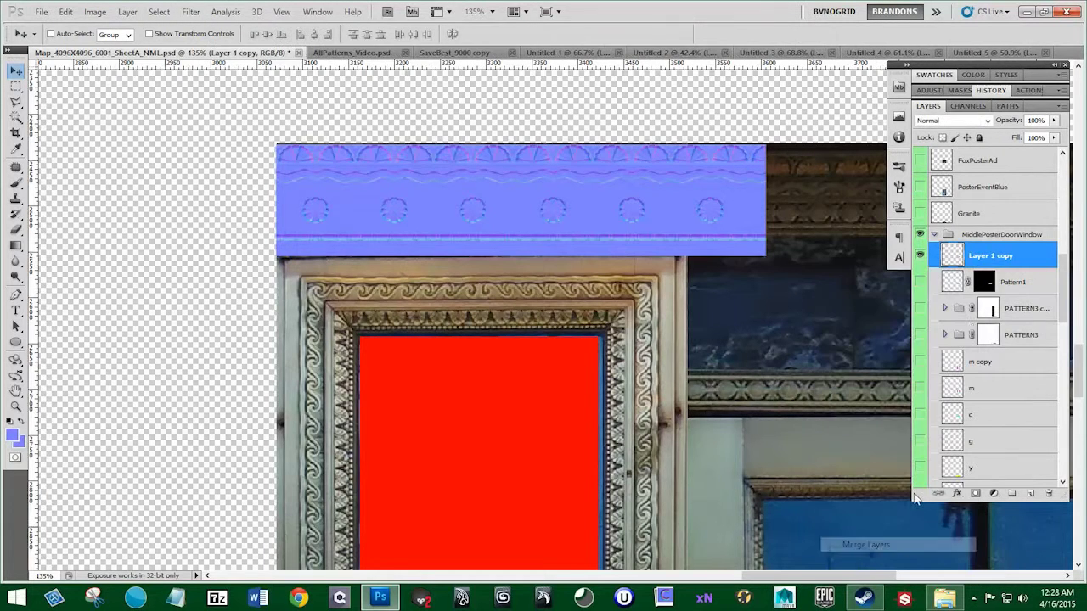
Step: Display the grid over the door photo, hiding the ornament band only while checking the alignment with the photo's edges
{"action": "left_click", "coordinate": [920, 256]}
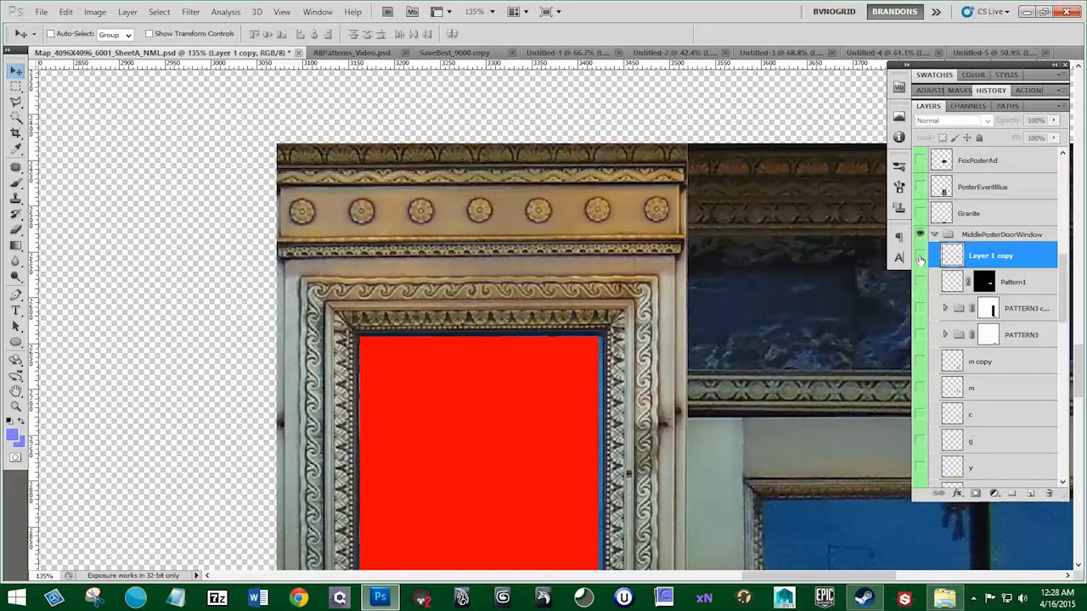
{"action": "left_click", "coordinate": [282, 12]}
{"action": "left_click", "coordinate": [284, 200]}
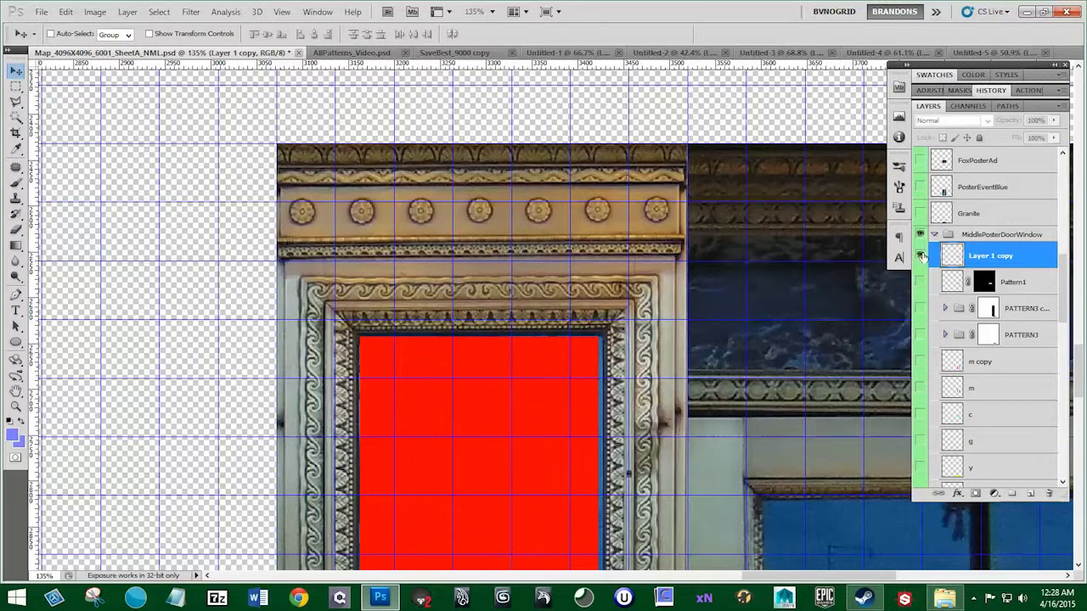
{"action": "left_click", "coordinate": [919, 256]}
Step: Select the part of the ornament band within the door's width, snapped to the grid, and copy it to a new layer
{"action": "left_click", "coordinate": [15, 87]}
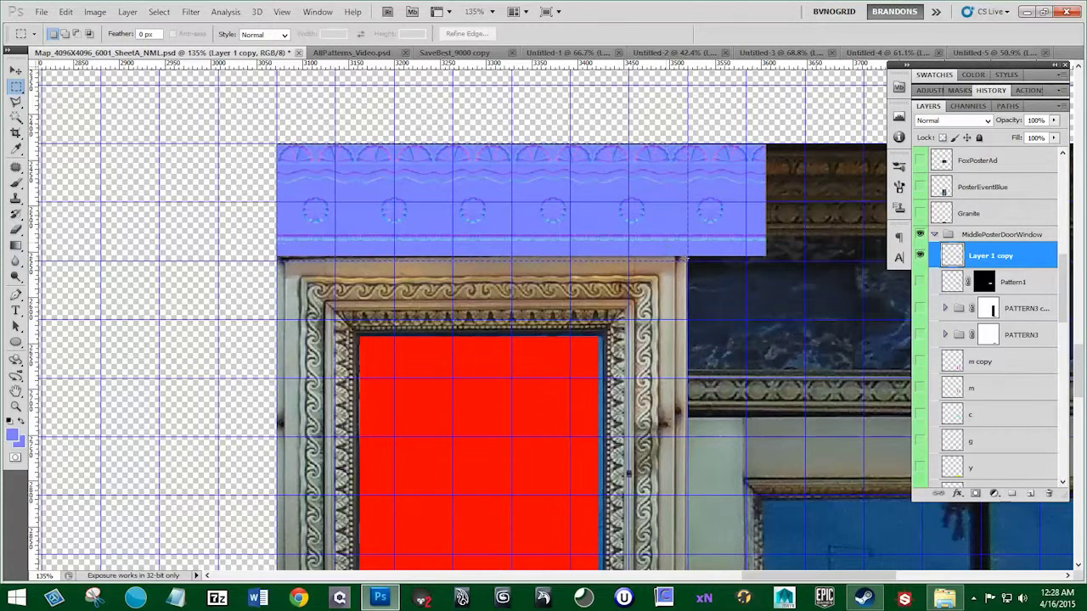
{"action": "left_click", "coordinate": [282, 12]}
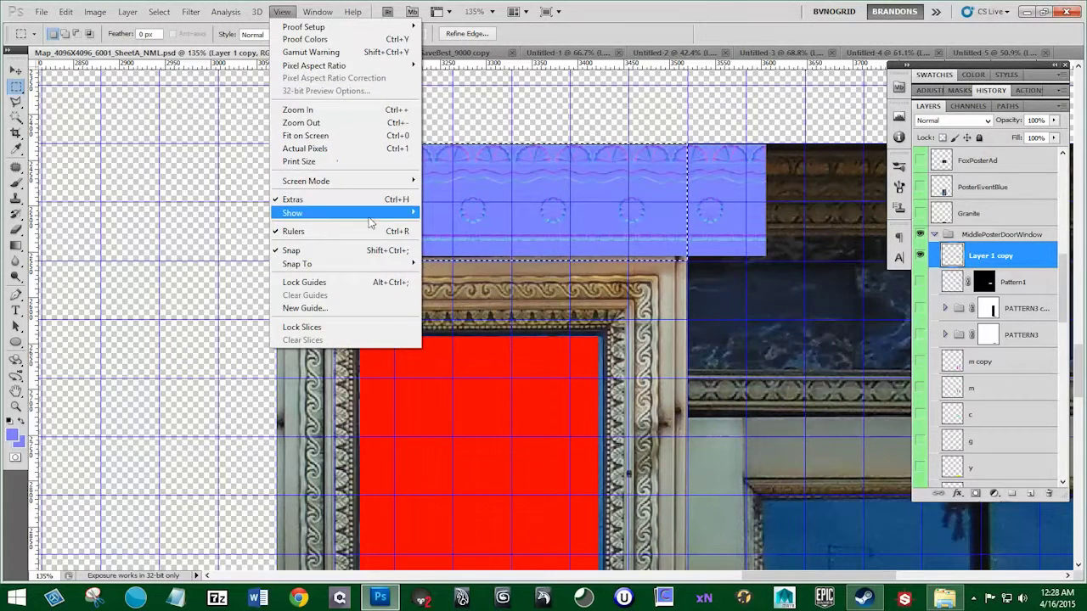
{"action": "mouse_move", "coordinate": [373, 265]}
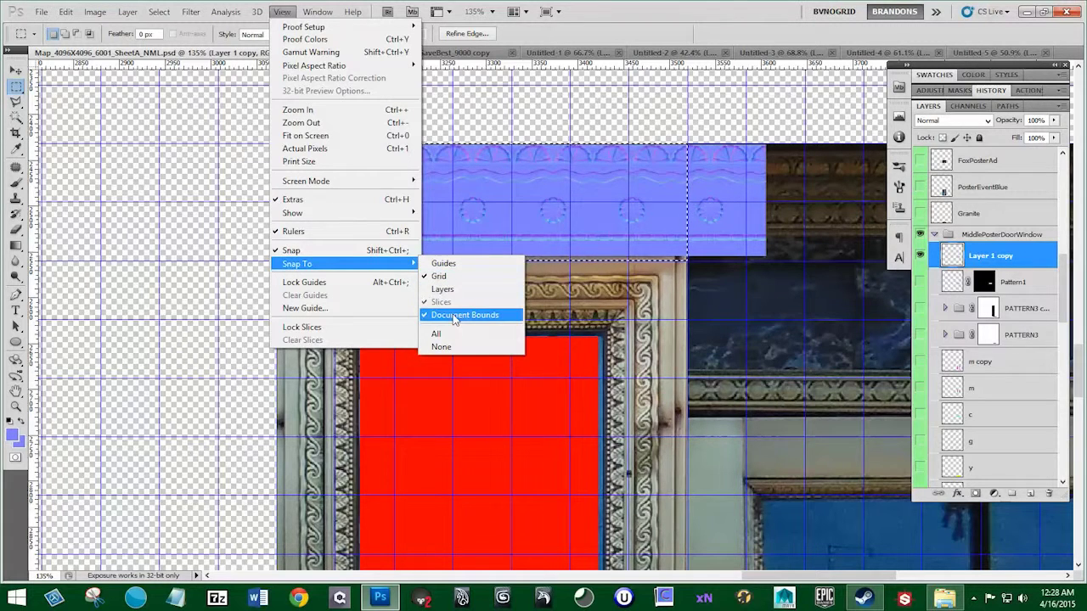
{"action": "left_click", "coordinate": [629, 17]}
{"action": "left_click", "coordinate": [315, 126]}
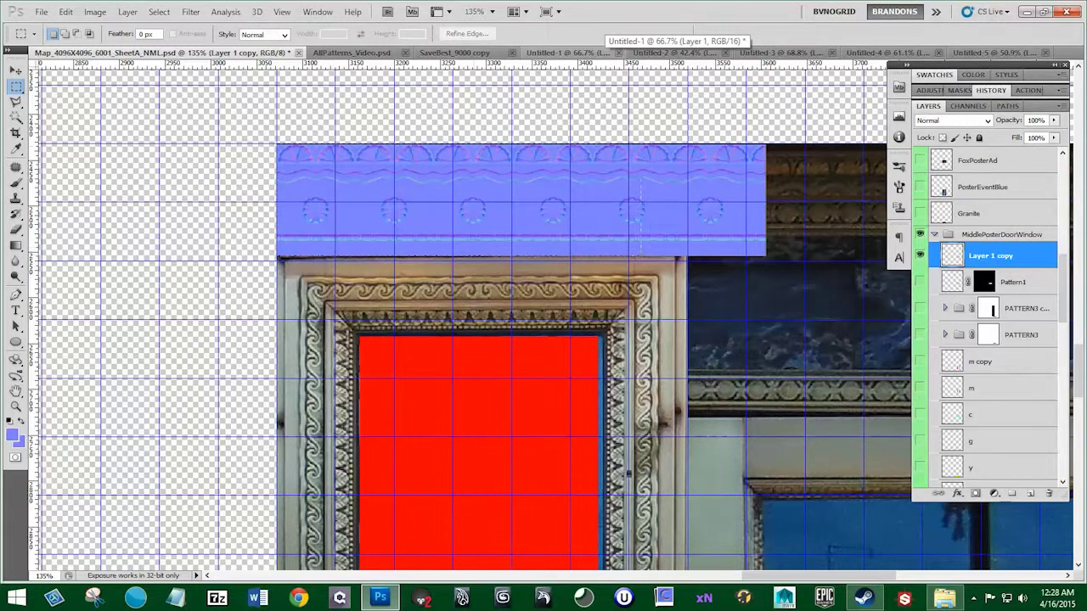
{"action": "left_click_drag", "start_coordinate": [682, 259], "coordinate": [687, 260]}
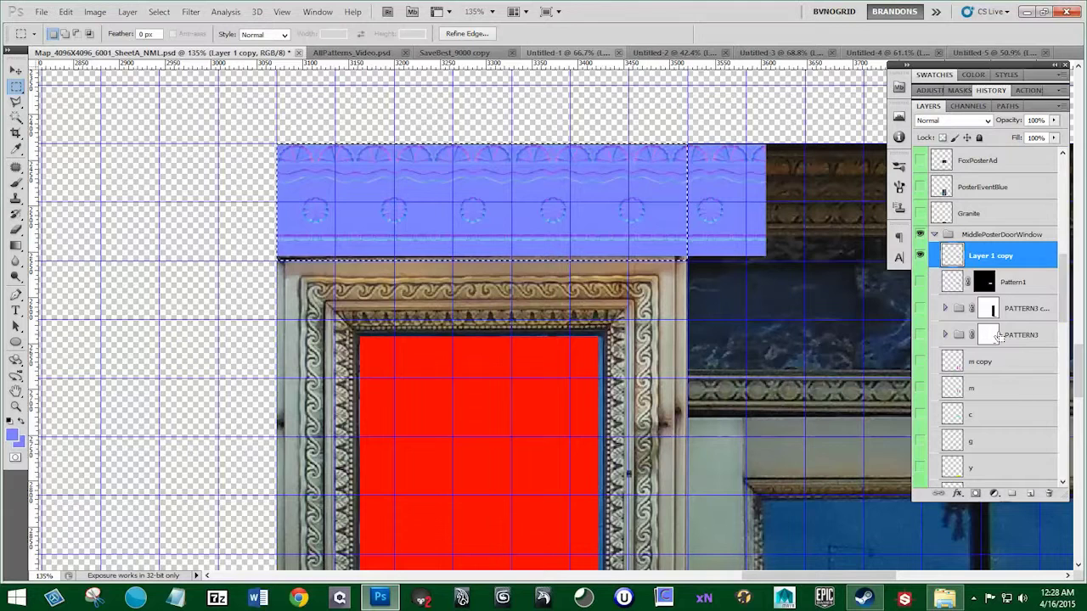
{"action": "key", "text": "ctrl+j"}
Step: Delete the wider ornament band layer and undo that deletion
{"action": "left_click_drag", "start_coordinate": [1000, 284], "coordinate": [1050, 492]}
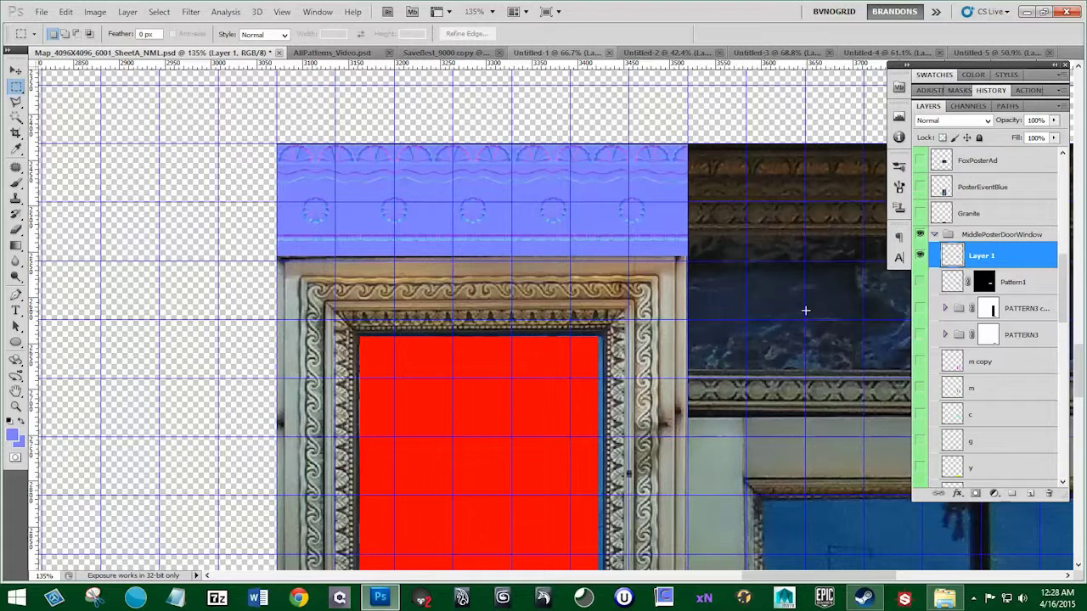
{"action": "key", "text": "ctrl+z"}
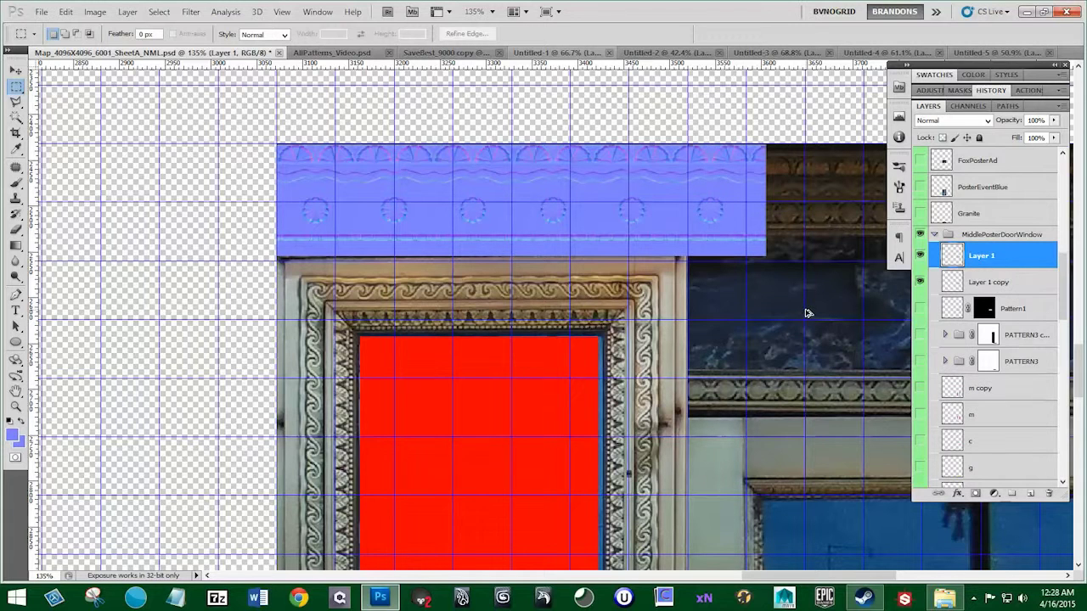
Step: Load the trimmed band's outline as a selection and toggle the band layers' visibility to compare the trimmed and wider versions
{"action": "left_click", "coordinate": [951, 257], "text": "ctrl"}
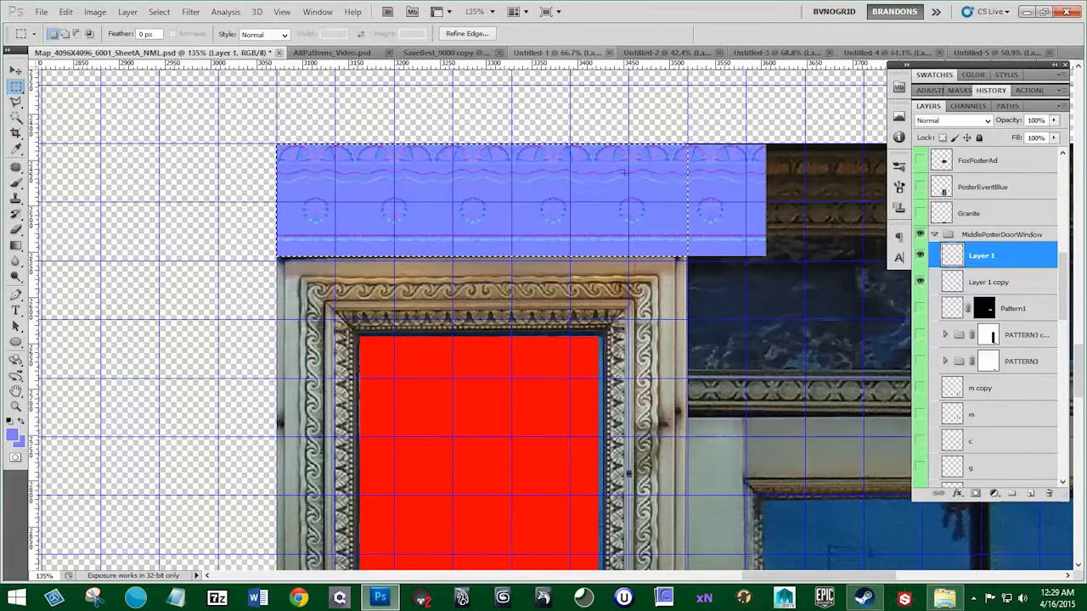
{"action": "left_click", "coordinate": [921, 258]}
{"action": "left_click", "coordinate": [920, 258]}
{"action": "left_click", "coordinate": [921, 258]}
{"action": "left_click", "coordinate": [921, 257]}
{"action": "left_click", "coordinate": [920, 256]}
{"action": "left_click", "coordinate": [920, 256]}
{"action": "left_click", "coordinate": [920, 281]}
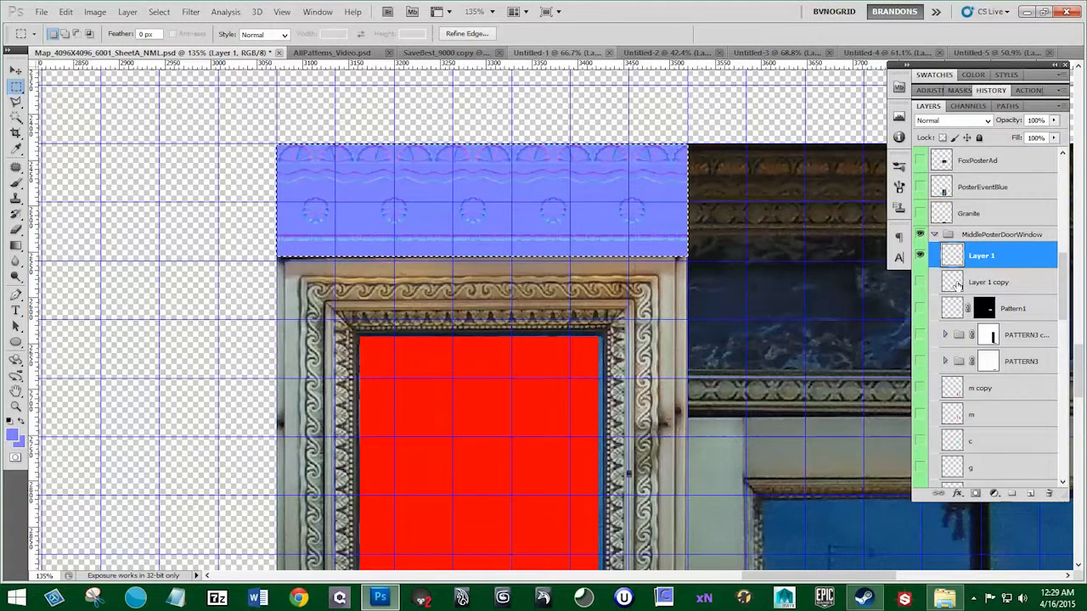
Step: Show the wider ornament band layer again and merge it with the trimmed band layer
{"action": "left_click", "coordinate": [927, 284]}
{"action": "left_click", "coordinate": [978, 259], "text": "shift"}
{"action": "right_click", "coordinate": [978, 259]}
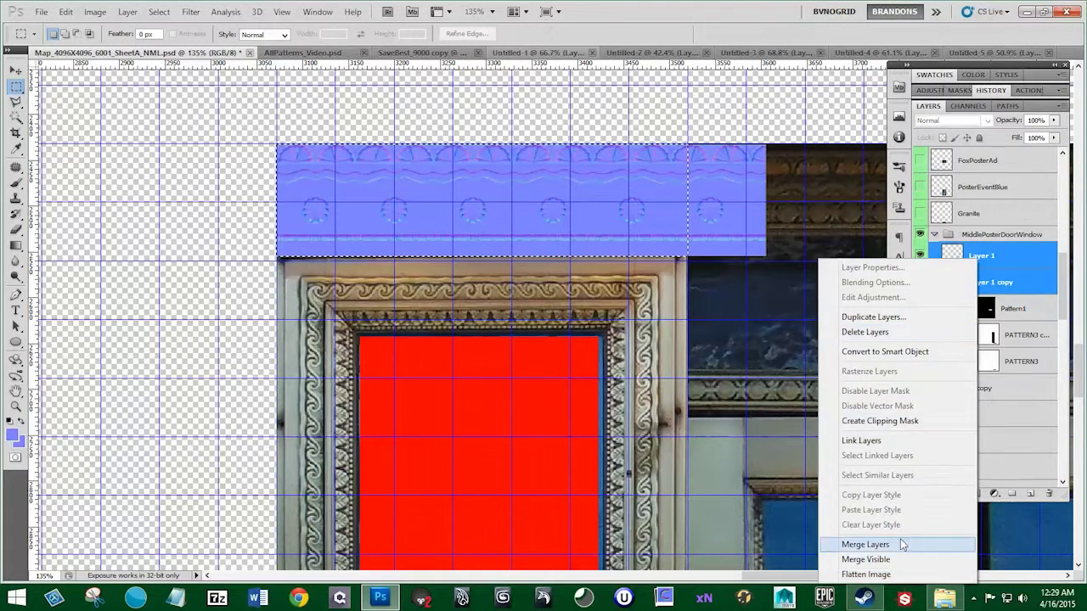